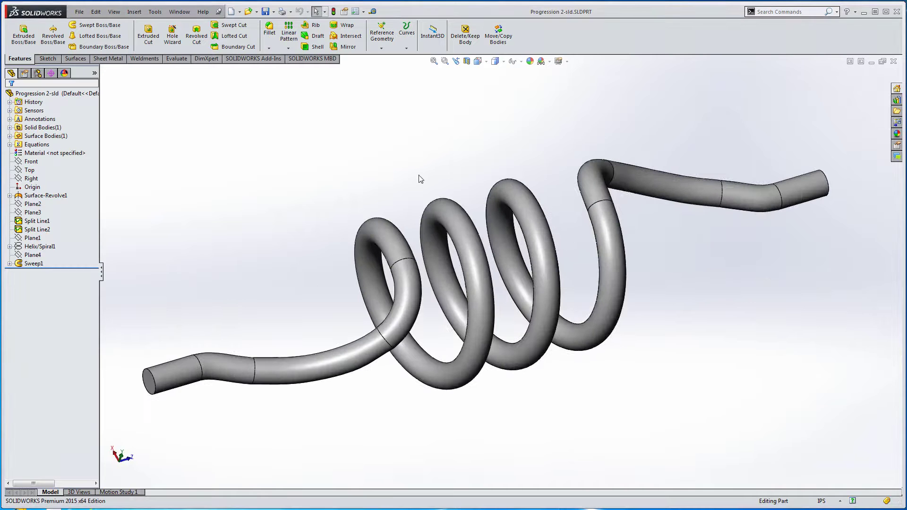
# Step: Create a new part from the part template and start a sketch on the Front plane
pyautogui.click(231, 11)
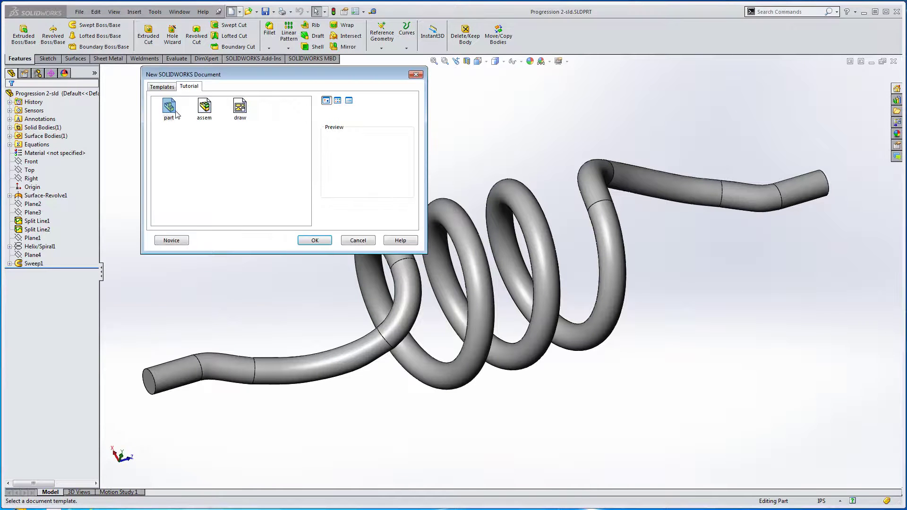
pyautogui.click(322, 241)
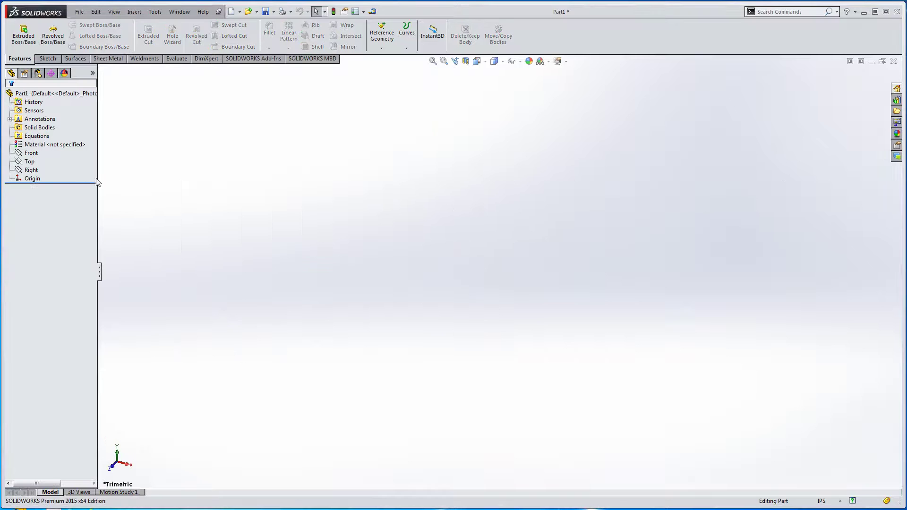
pyautogui.click(30, 153)
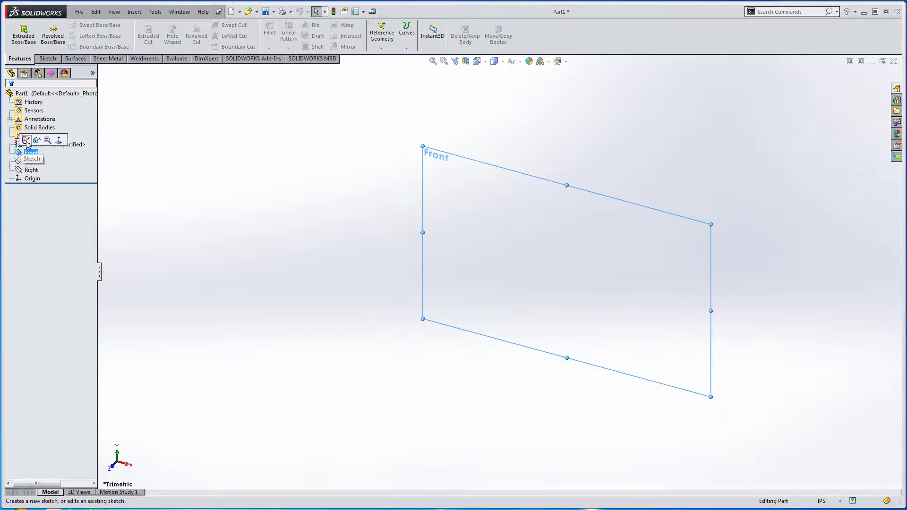
pyautogui.click(26, 141)
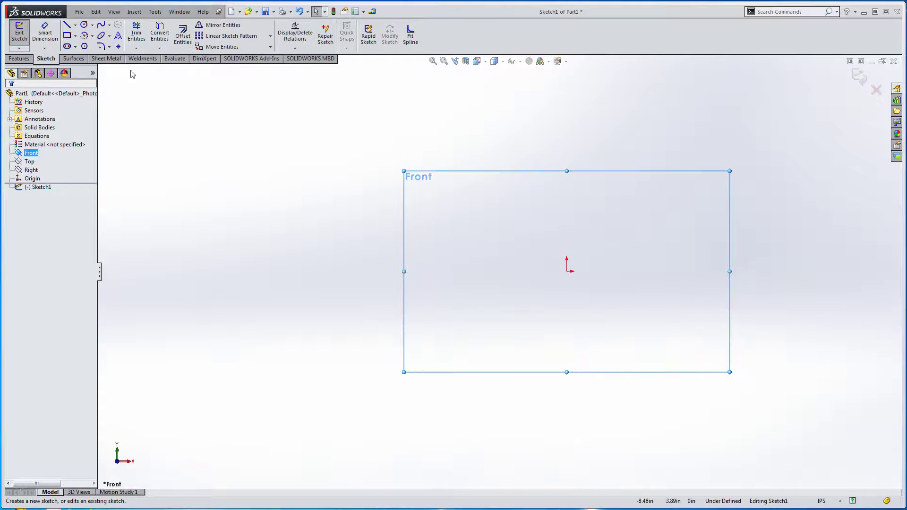
# Step: Sketch a closed trapezoid with its base about 7 in long, running horizontally from the origin, and a shorter horizontal top edge
pyautogui.click(67, 24)
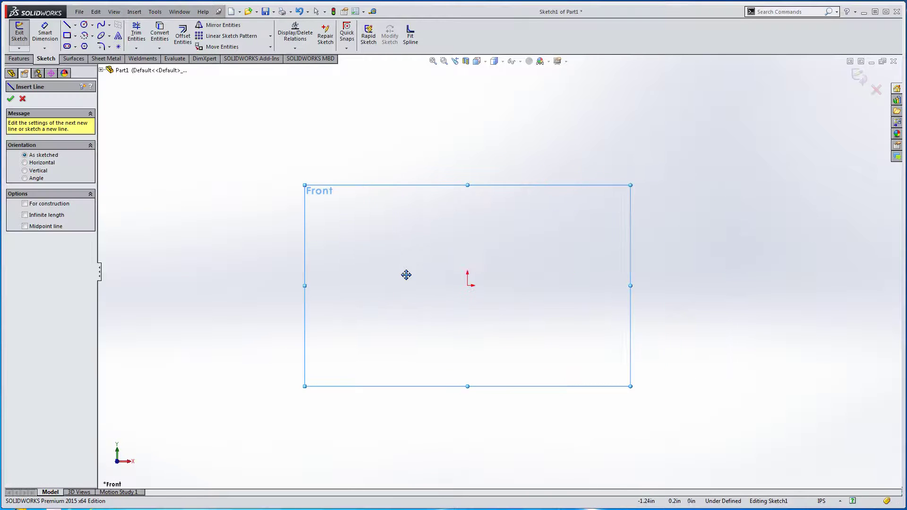
pyautogui.click(456, 286)
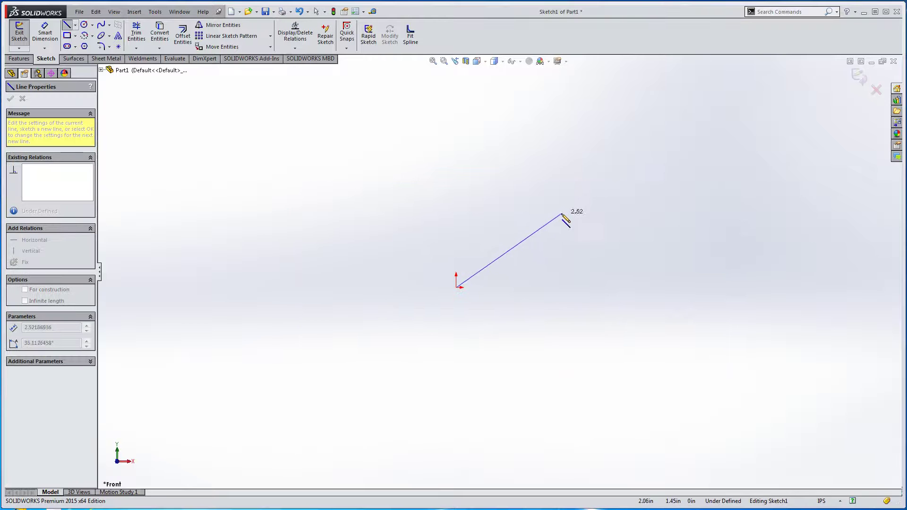
pyautogui.click(576, 223)
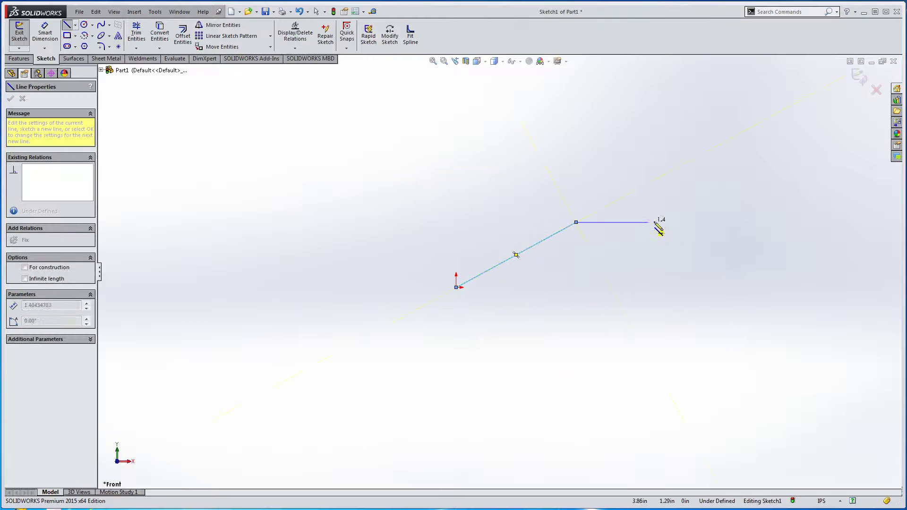
pyautogui.click(711, 222)
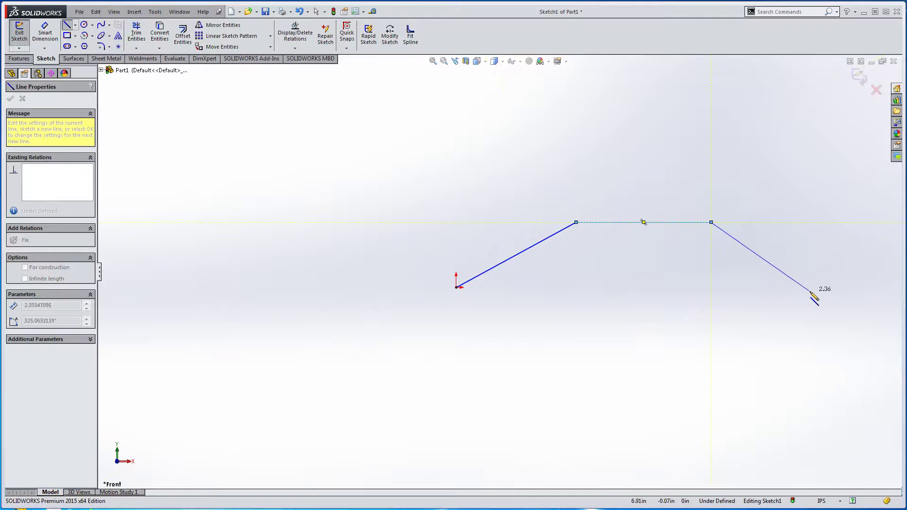
pyautogui.click(812, 288)
pyautogui.click(456, 288)
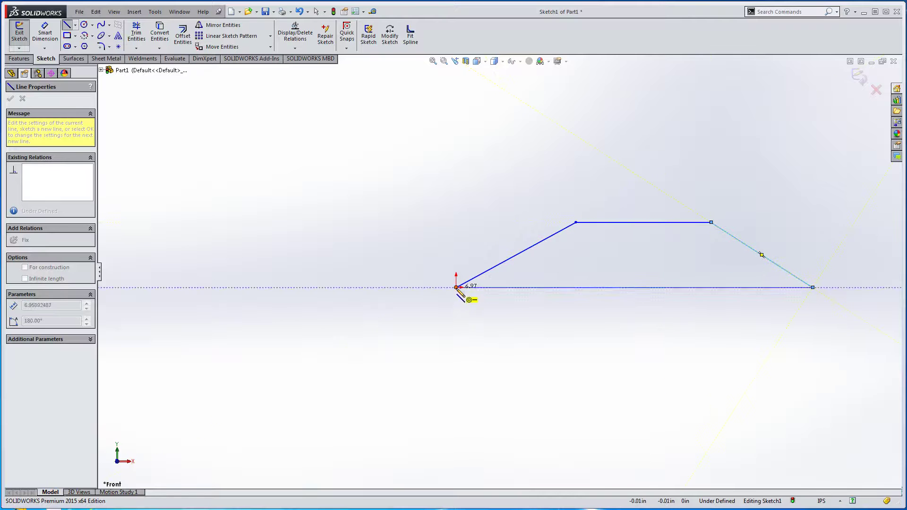
pyautogui.rightClick(519, 312)
pyautogui.click(542, 321)
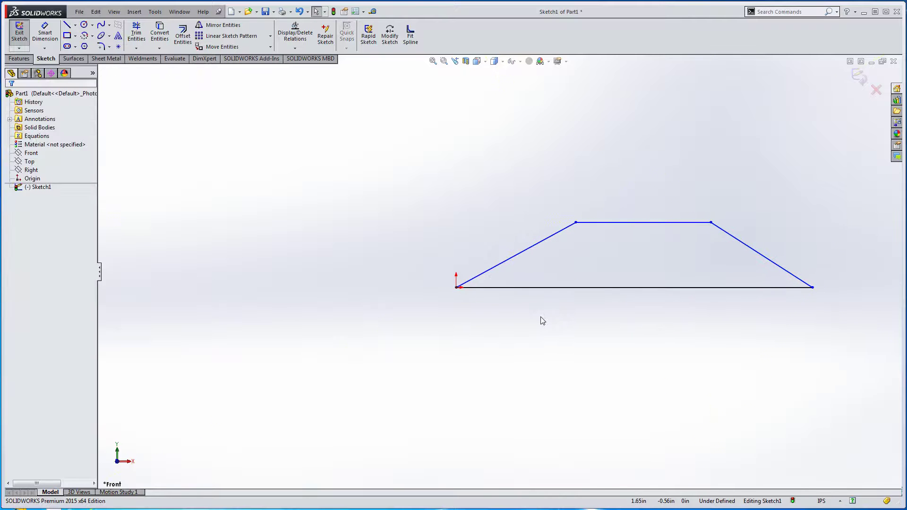
# Step: Dimension the trapezoid's top edge to 5 in
pyautogui.moveTo(358, 326); pyautogui.dragTo(355, 278, button='right')
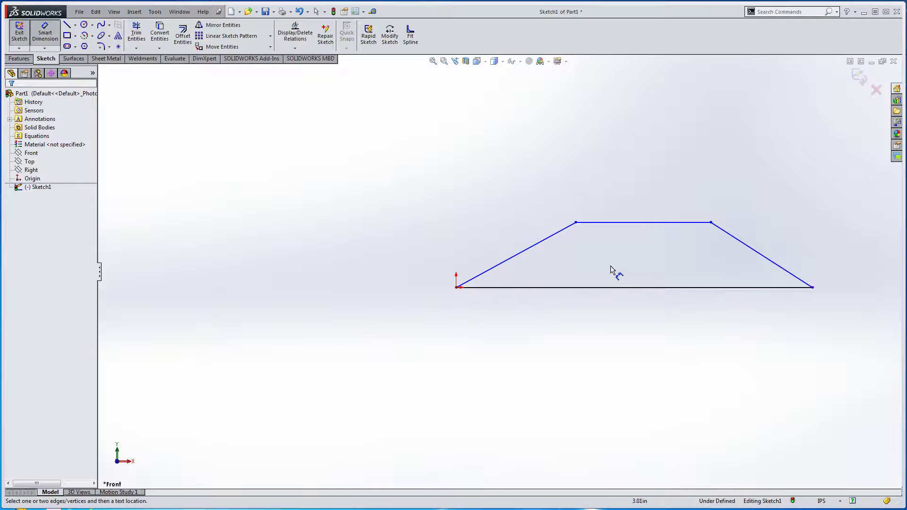
pyautogui.click(622, 222)
pyautogui.click(633, 156)
pyautogui.write('5')
pyautogui.press('Return')
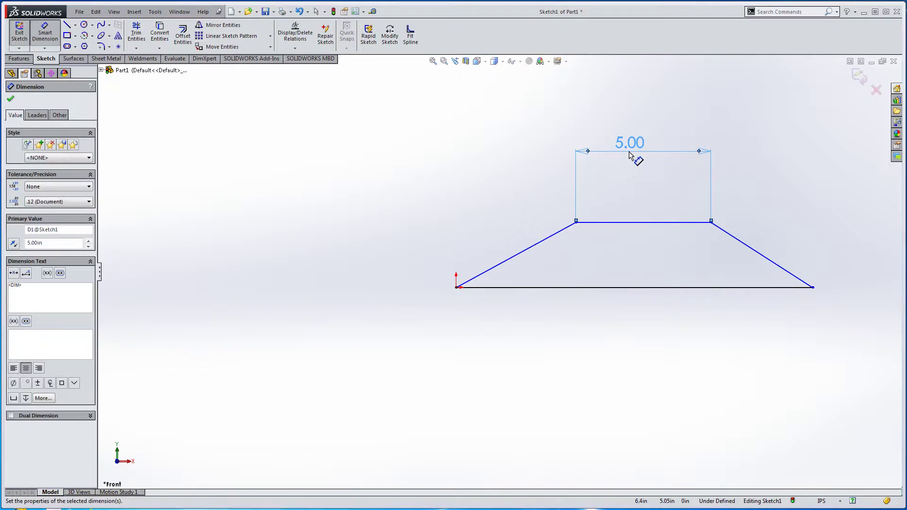
# Step: Dimension the height between the trapezoid's top edge and base to 1.5 in
pyautogui.click(622, 223)
pyautogui.click(640, 287)
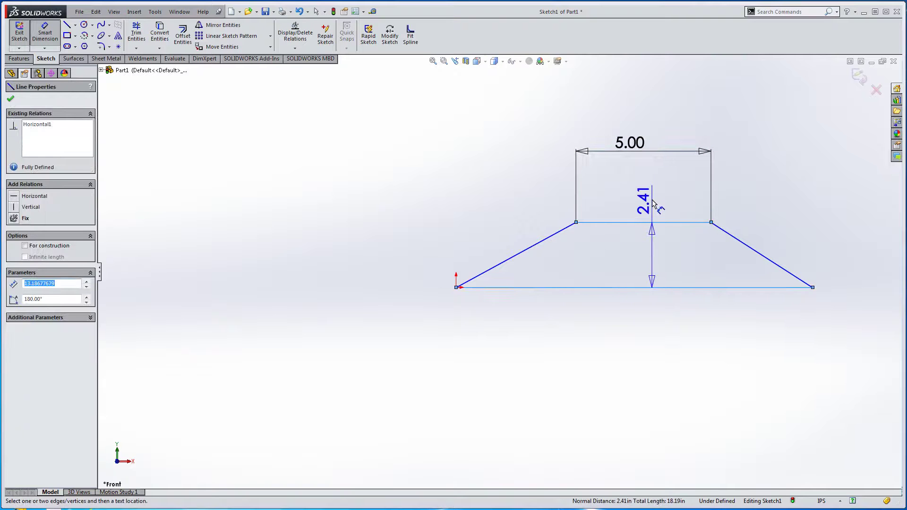
pyautogui.click(651, 198)
pyautogui.write('1.5')
pyautogui.press('Return')
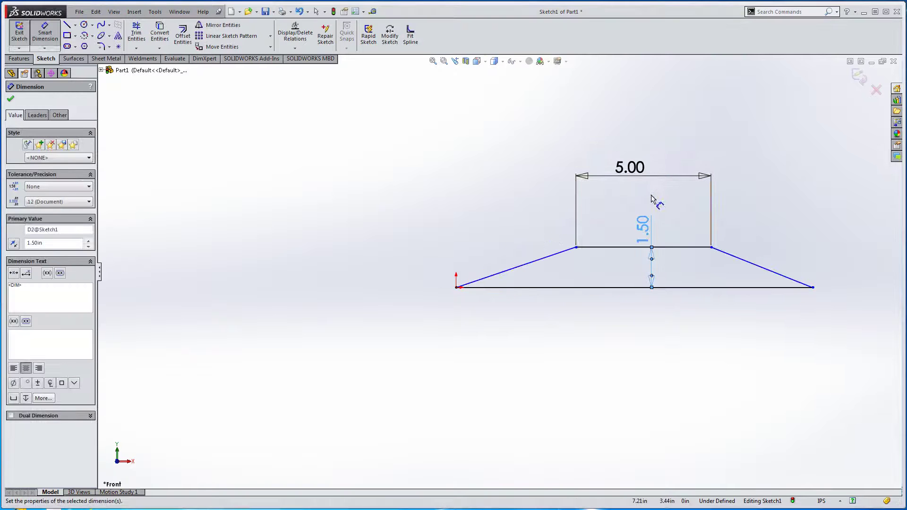
# Step: Dimension the horizontal span of the sloped side at the origin to 3.7 in and leave the dimension command
pyautogui.click(523, 266)
pyautogui.click(515, 332)
pyautogui.write('3.7')
pyautogui.press('Return')
pyautogui.rightClick(477, 207)
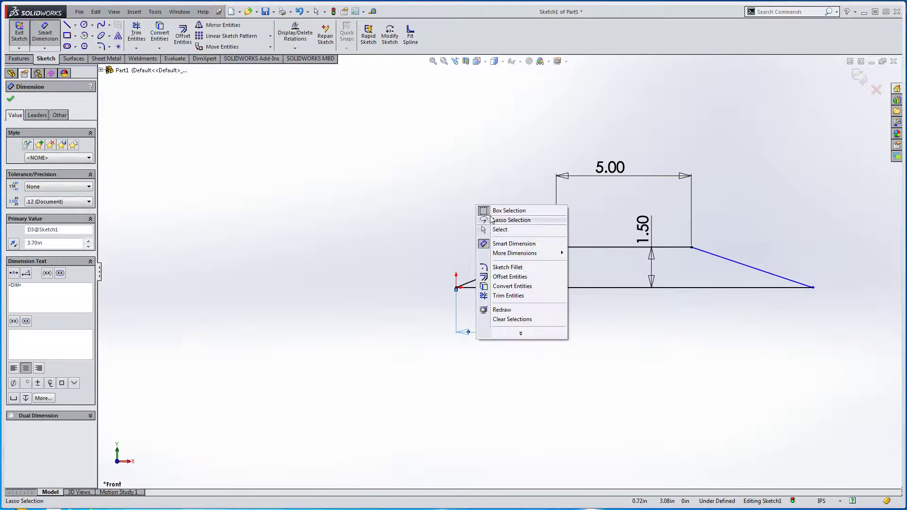
pyautogui.click(500, 231)
# Step: Make the two sloped sides equal in length and reposition the 3.70 dimension above the profile
pyautogui.click(751, 267)
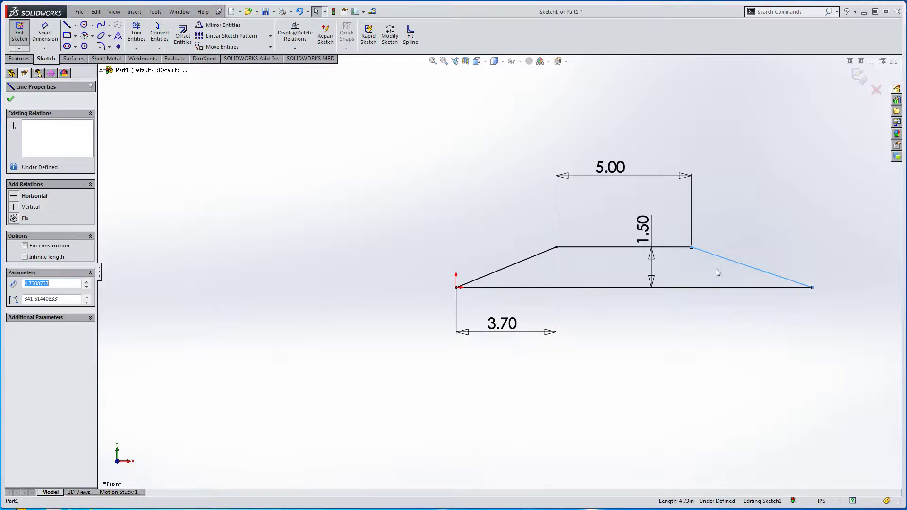
pyautogui.keyDown('ctrl'); pyautogui.click(533, 258); pyautogui.keyUp('ctrl')
pyautogui.click(640, 227)
pyautogui.click(475, 218)
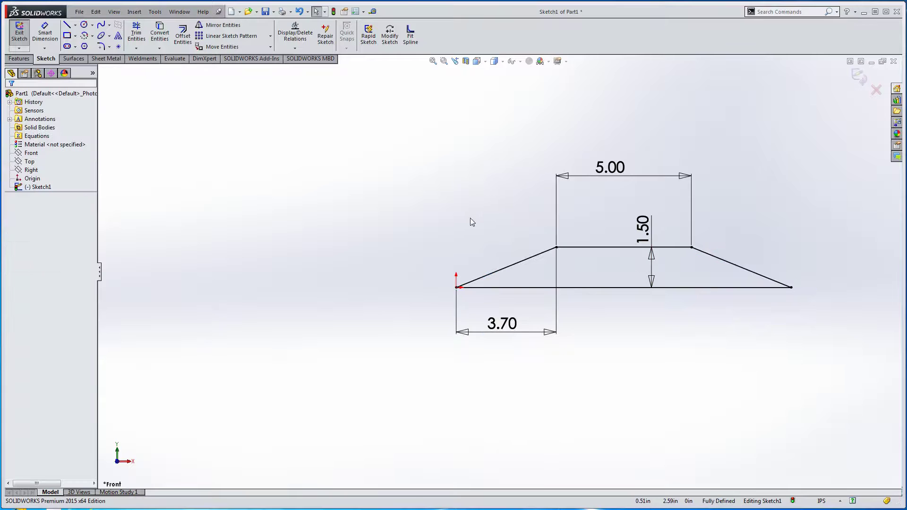
pyautogui.moveTo(515, 338); pyautogui.dragTo(518, 199)
pyautogui.click(382, 168)
# Step: Round both upper corners of the trapezoid with 2 in sketch fillets
pyautogui.scroll(-3, 569, 257)
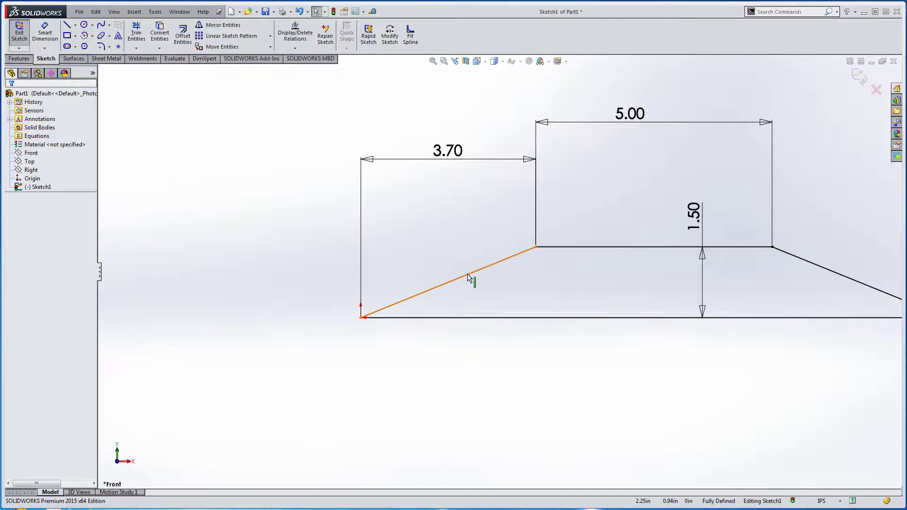
pyautogui.click(101, 47)
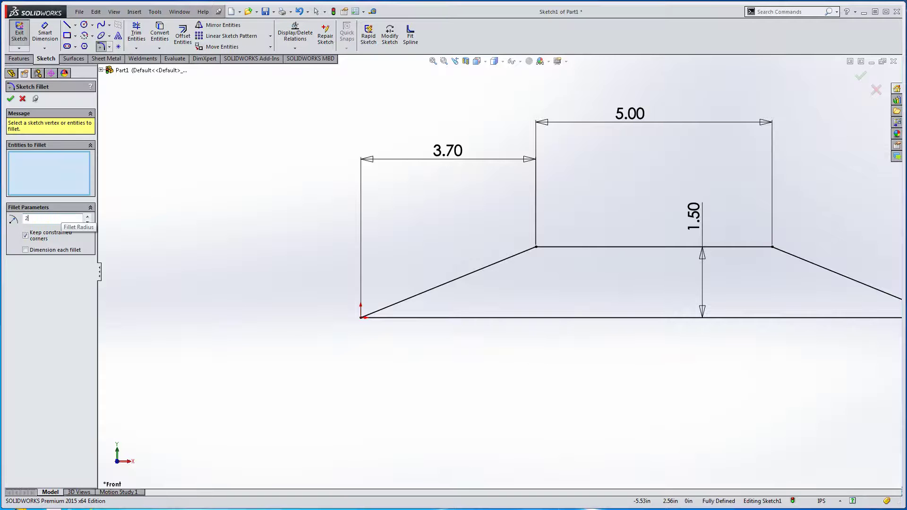
pyautogui.click(536, 247)
pyautogui.click(476, 285)
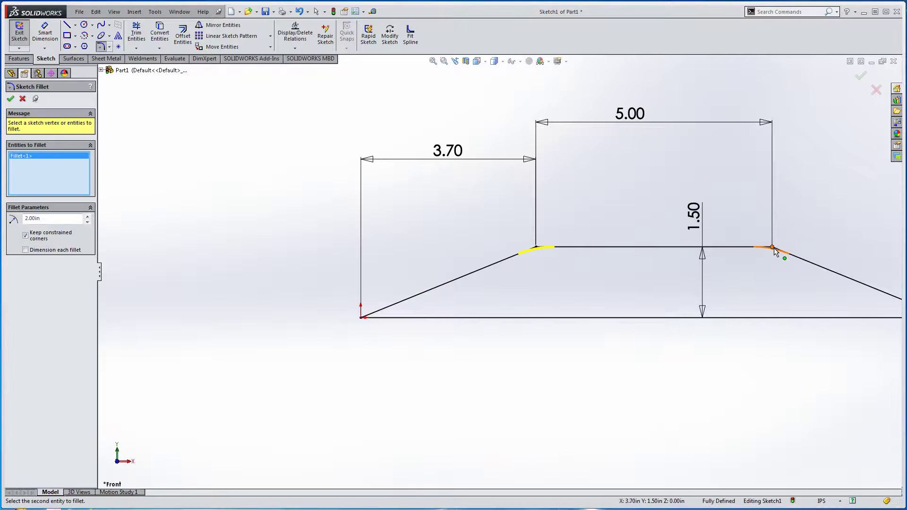
pyautogui.click(773, 248)
pyautogui.click(475, 286)
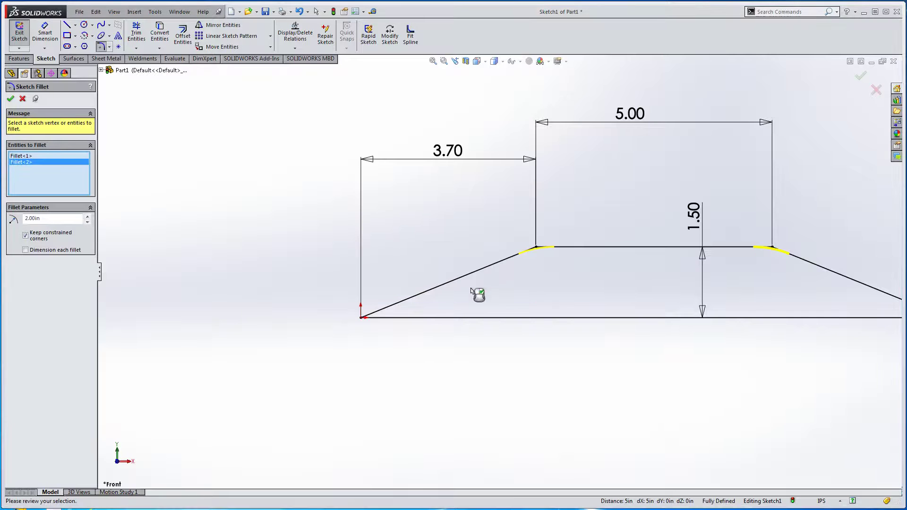
pyautogui.click(10, 99)
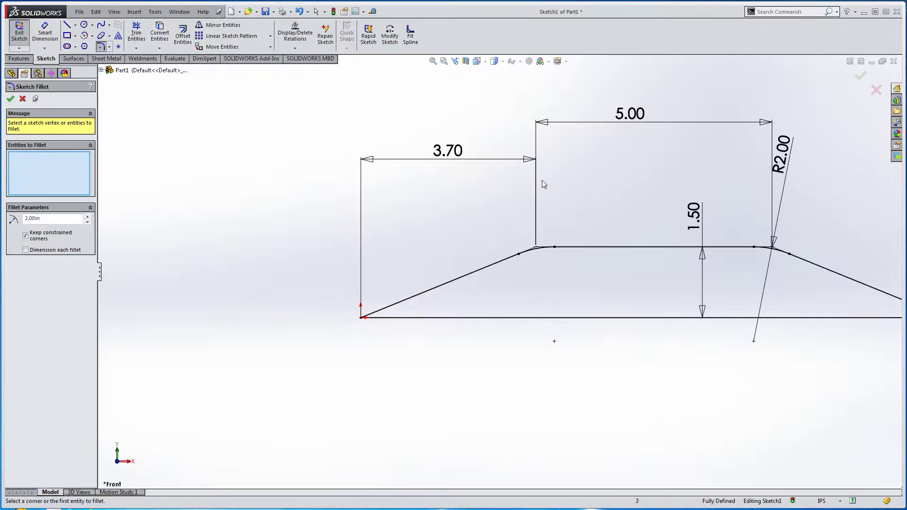
# Step: Sketch two connected horizontal line segments, about 1.3 in and 0.6 in long, outside the trapezoid and ending at the origin
pyautogui.keyDown('ctrl'); pyautogui.moveTo(542, 180); pyautogui.dragTo(427, 195, button='middle'); pyautogui.keyUp('ctrl')
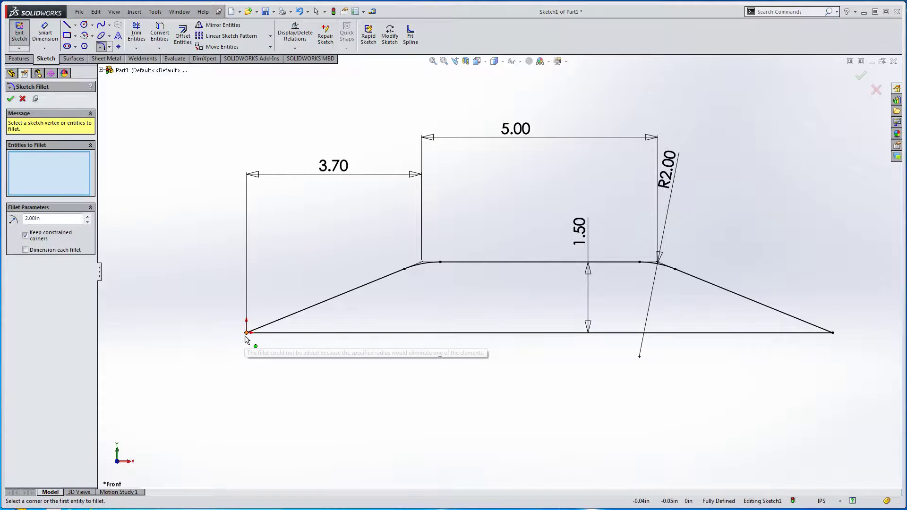
pyautogui.click(67, 26)
pyautogui.click(157, 332)
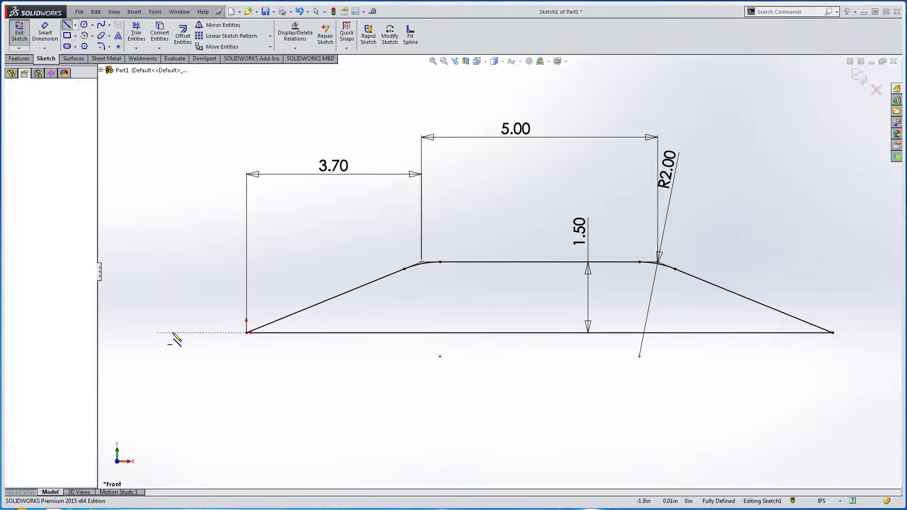
pyautogui.click(217, 333)
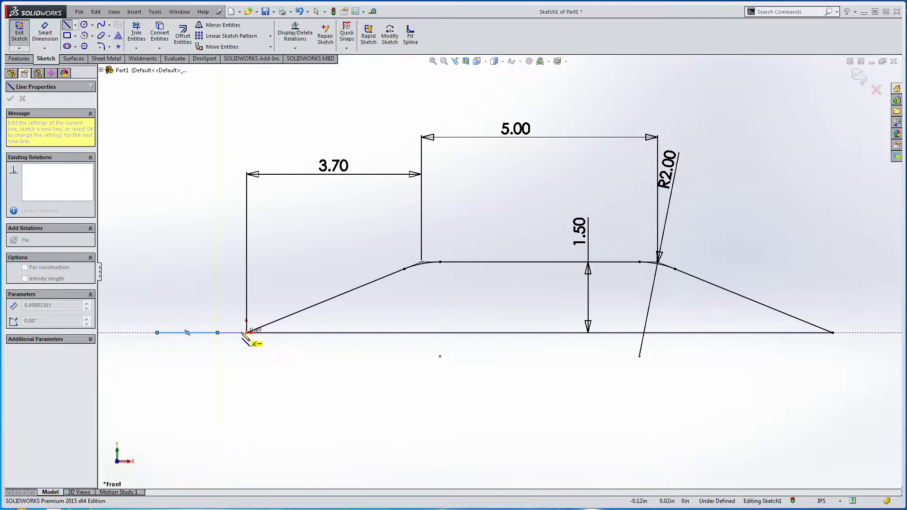
pyautogui.doubleClick(246, 332)
# Step: Sketch two connected horizontal segments, about 0.65 in and 1.2 in long, outward from the base corner opposite the origin
pyautogui.scroll(2, 708, 328)
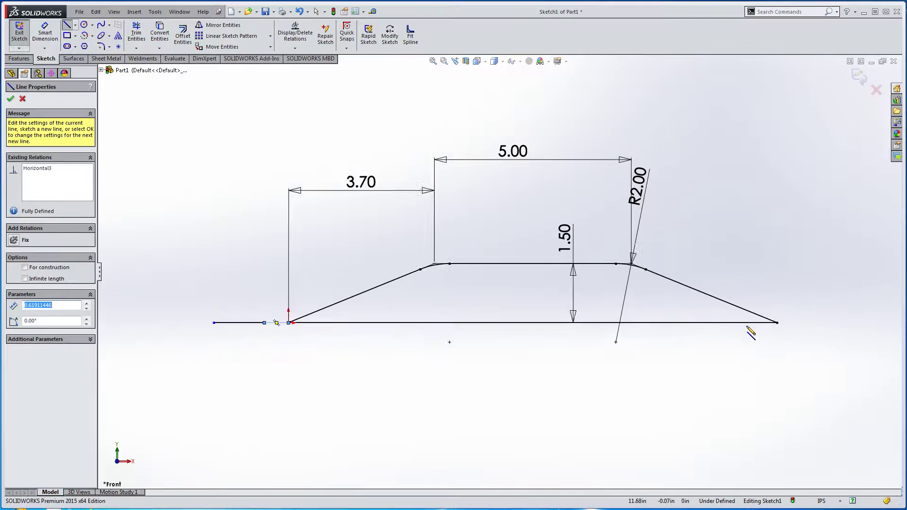
pyautogui.click(655, 319)
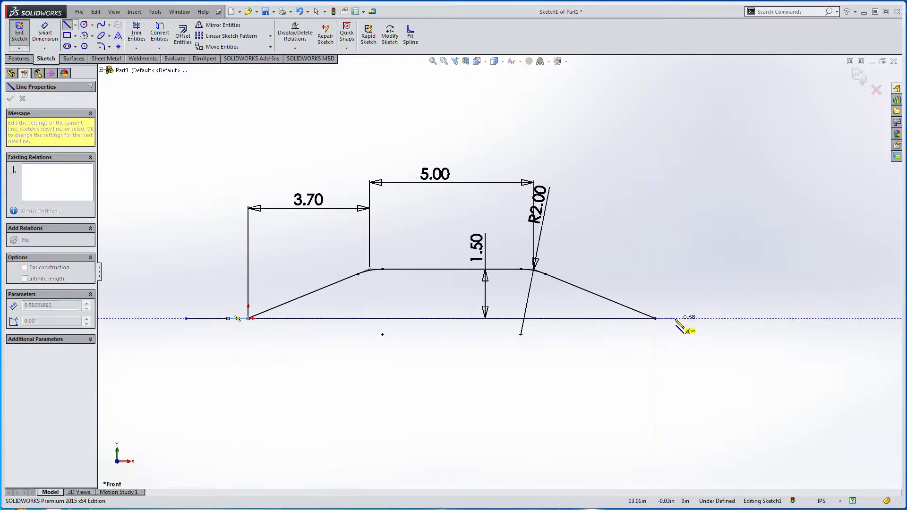
pyautogui.doubleClick(714, 319)
pyautogui.rightClick(715, 263)
pyautogui.click(726, 266)
# Step: Make the two outer horizontal segments equal in length, and likewise the two inner segments adjoining the base corners
pyautogui.click(697, 319)
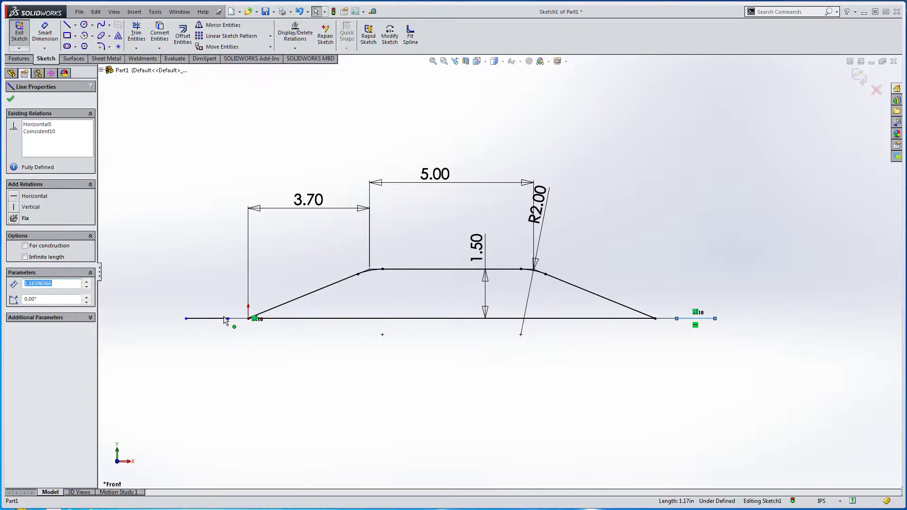
pyautogui.keyDown('ctrl'); pyautogui.click(203, 318); pyautogui.keyUp('ctrl')
pyautogui.click(244, 293)
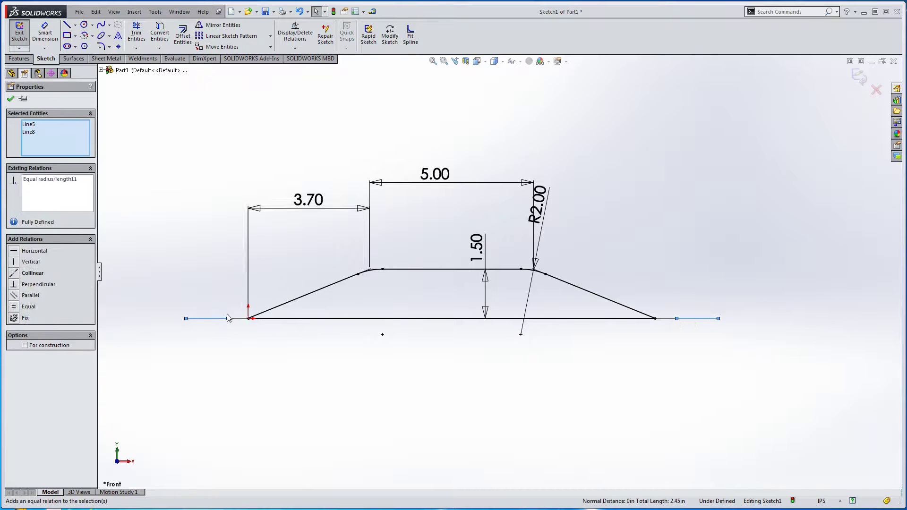
pyautogui.click(242, 319)
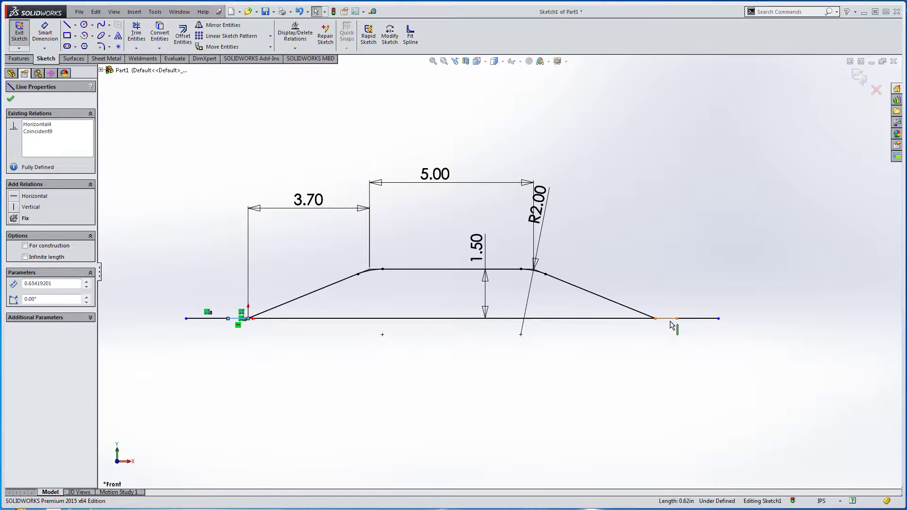
pyautogui.keyDown('ctrl'); pyautogui.click(668, 318); pyautogui.keyUp('ctrl')
pyautogui.click(16, 309)
pyautogui.click(285, 366)
# Step: Dimension the outer horizontal segment on the origin side to 1.5 in
pyautogui.moveTo(161, 363); pyautogui.dragTo(148, 293, button='right')
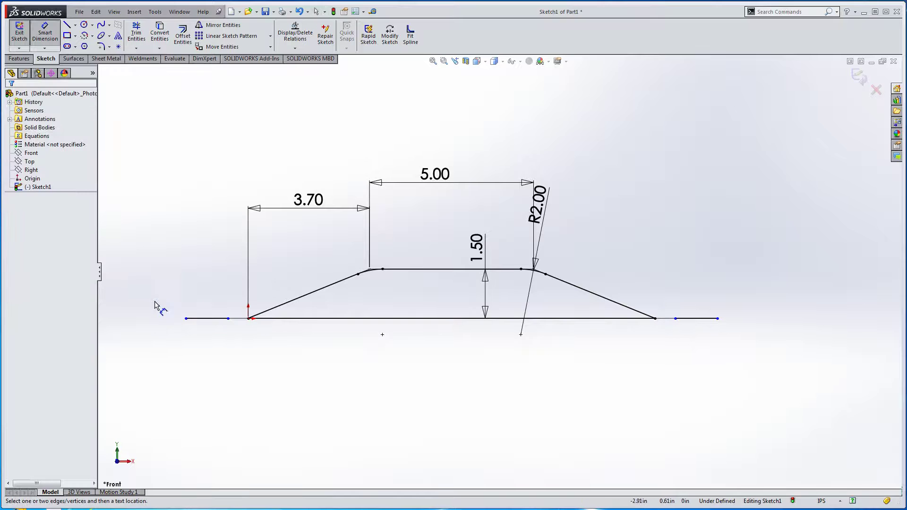
pyautogui.click(201, 319)
pyautogui.click(143, 349)
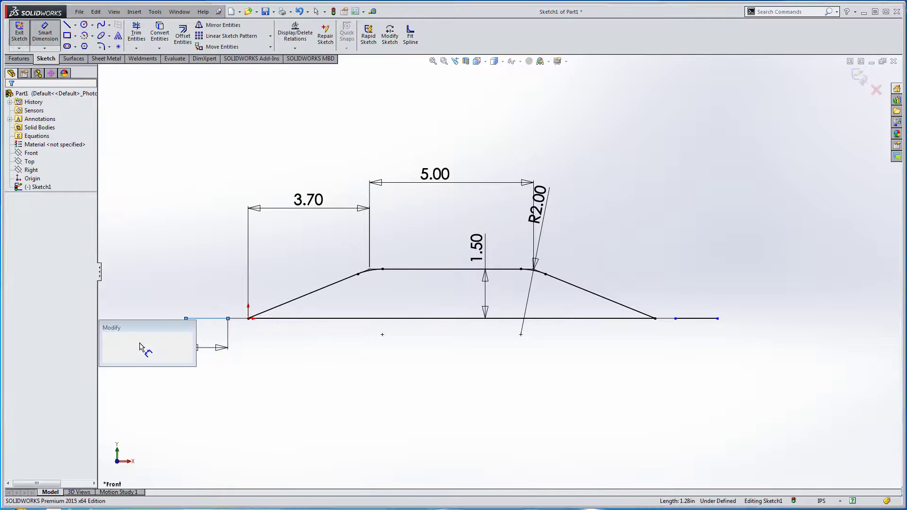
pyautogui.write('1.5')
pyautogui.press('Return')
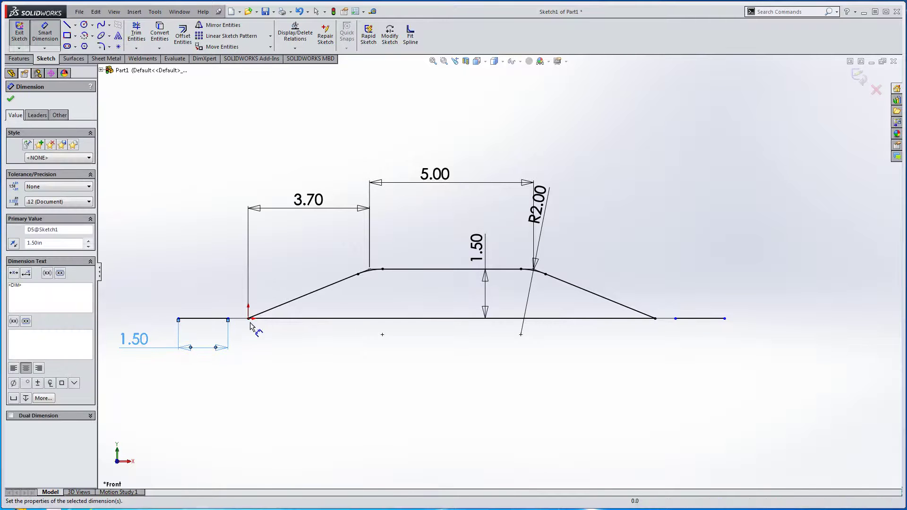
# Step: Dimension the short inner segment adjoining the origin to 1 in
pyautogui.click(240, 320)
pyautogui.click(298, 365)
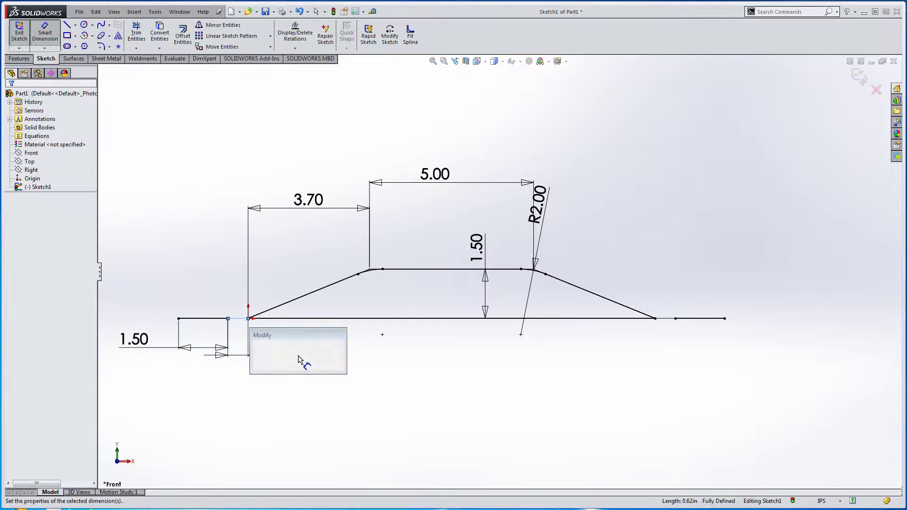
pyautogui.write('1')
pyautogui.press('Return')
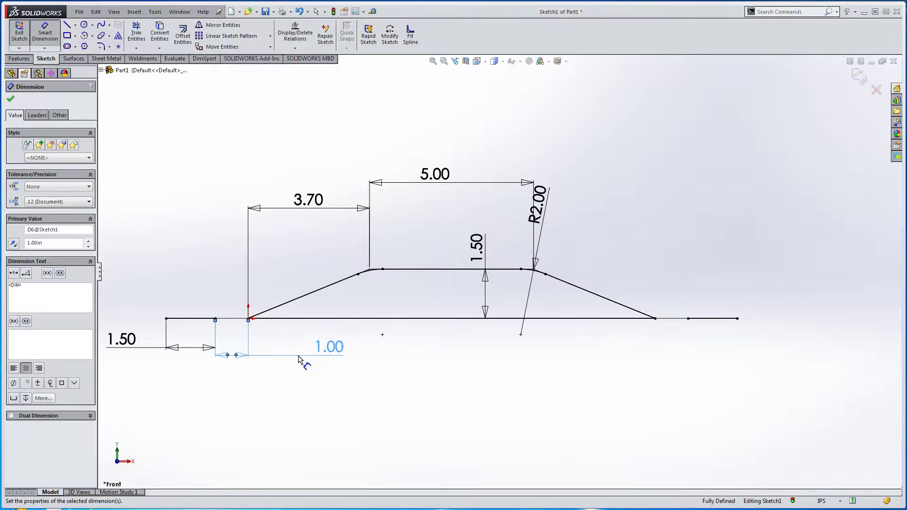
# Step: Sketch a three-point spline from the origin-side sloped line through a point below it to the origin
pyautogui.scroll(-5, 274, 334)
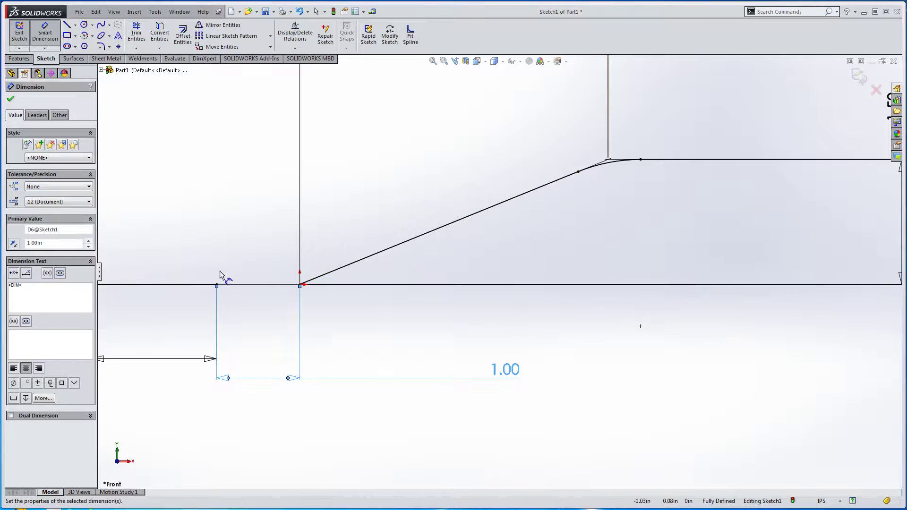
pyautogui.click(101, 25)
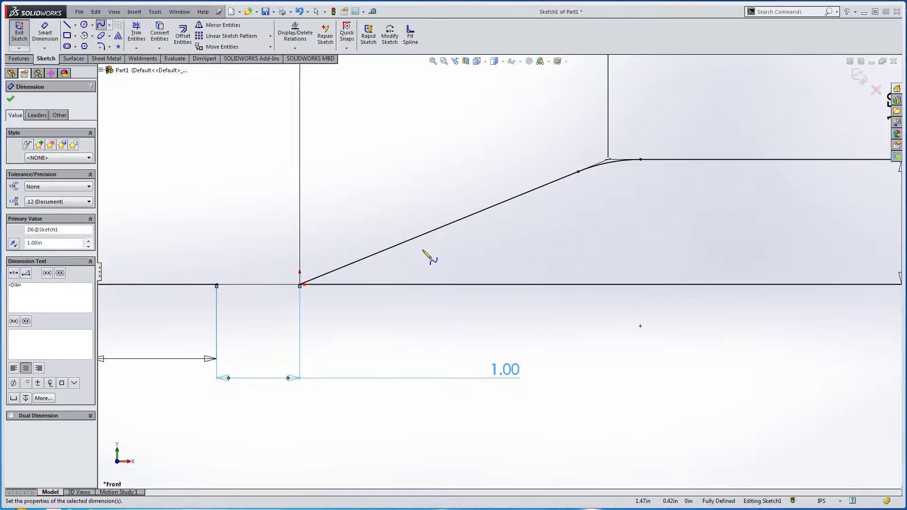
pyautogui.click(400, 246)
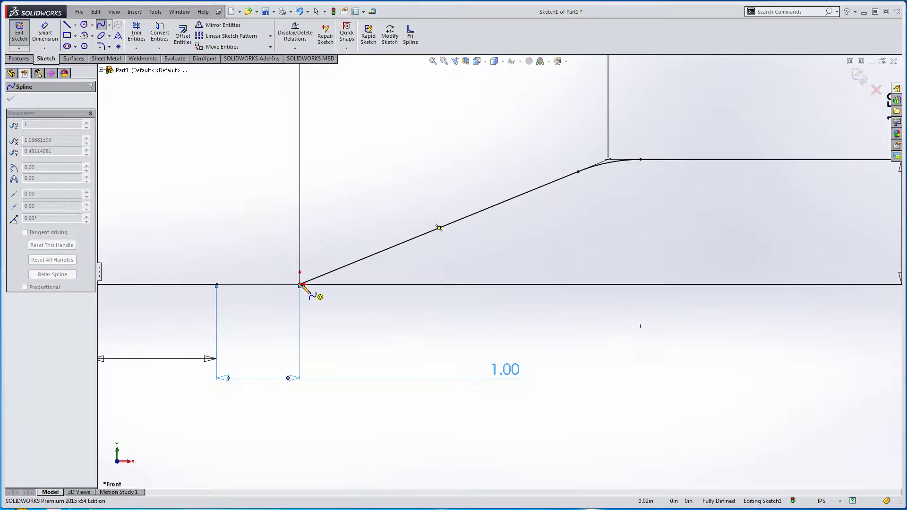
pyautogui.click(361, 271)
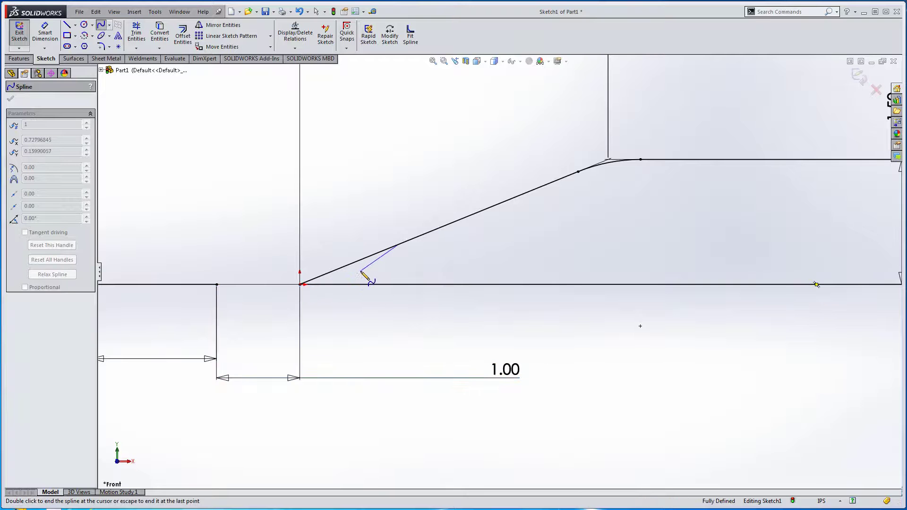
pyautogui.rightClick(301, 285)
pyautogui.press('Escape')
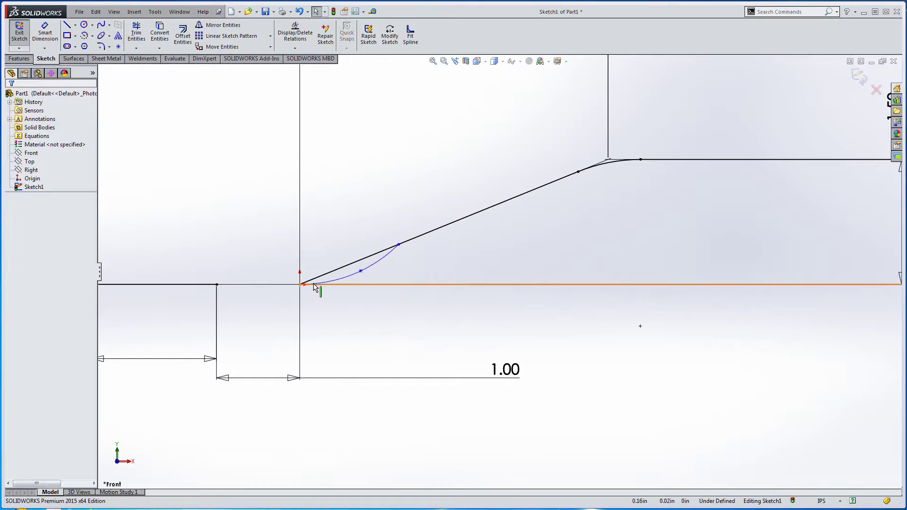
# Step: Add a tangent relation between the new spline and the origin-side sloped line
pyautogui.click(420, 237)
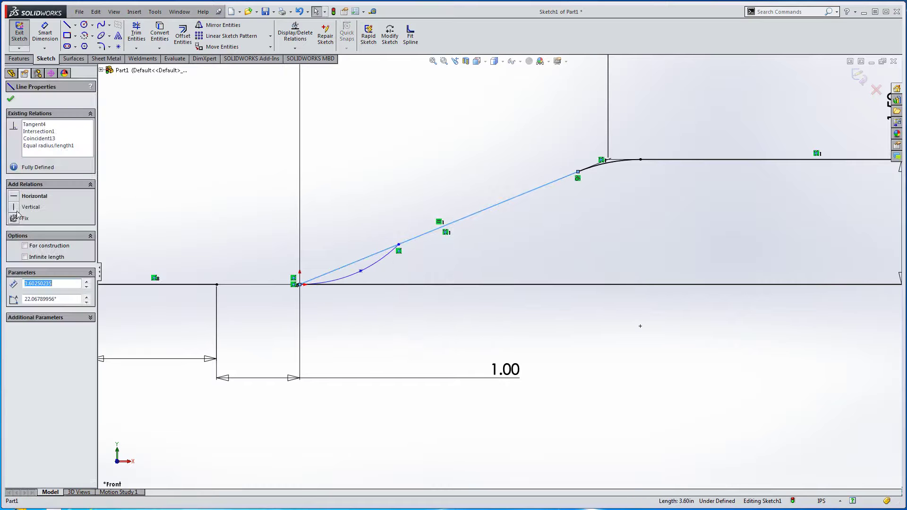
pyautogui.keyDown('ctrl'); pyautogui.click(390, 254); pyautogui.keyUp('ctrl')
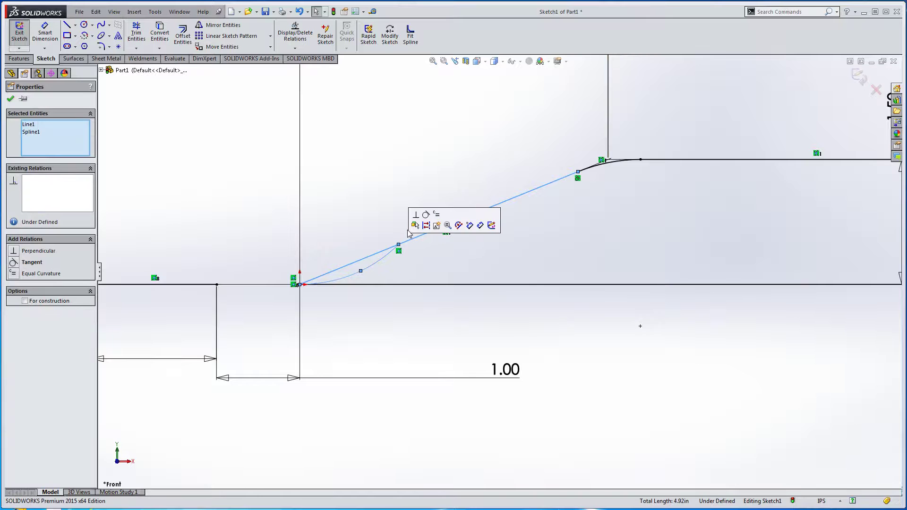
pyautogui.click(426, 215)
pyautogui.click(400, 216)
pyautogui.scroll(-2, 365, 251)
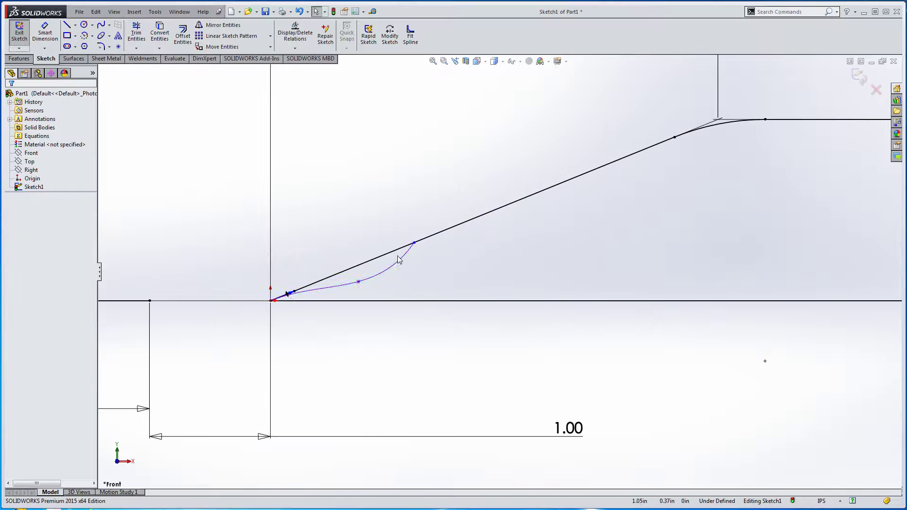
# Step: Reshape the spline with its upper end tangent handle and discard the spline
pyautogui.click(399, 263)
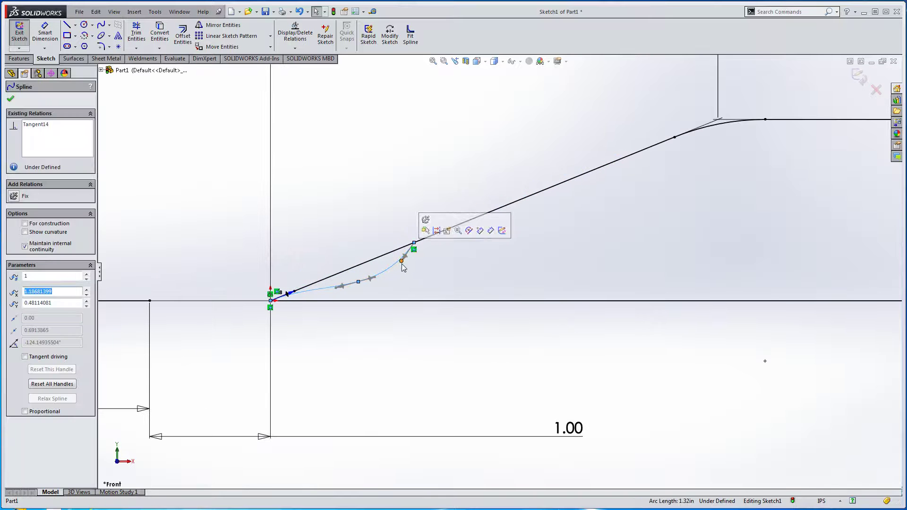
pyautogui.moveTo(399, 257)
pyautogui.mouseDown()
pyautogui.moveTo(395, 250)
pyautogui.moveTo(405, 257)
pyautogui.moveTo(396, 250)
pyautogui.moveTo(396, 262)
pyautogui.mouseUp()
pyautogui.click(387, 270)
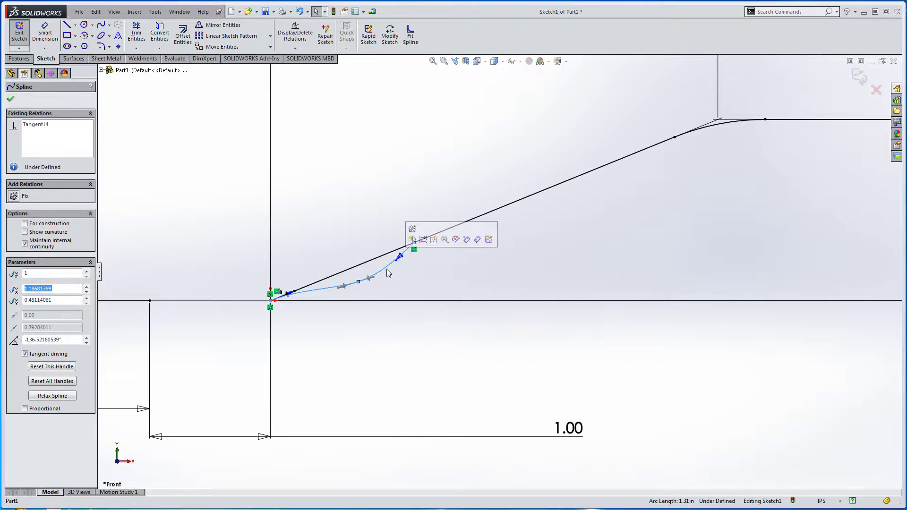
pyautogui.press('Escape')
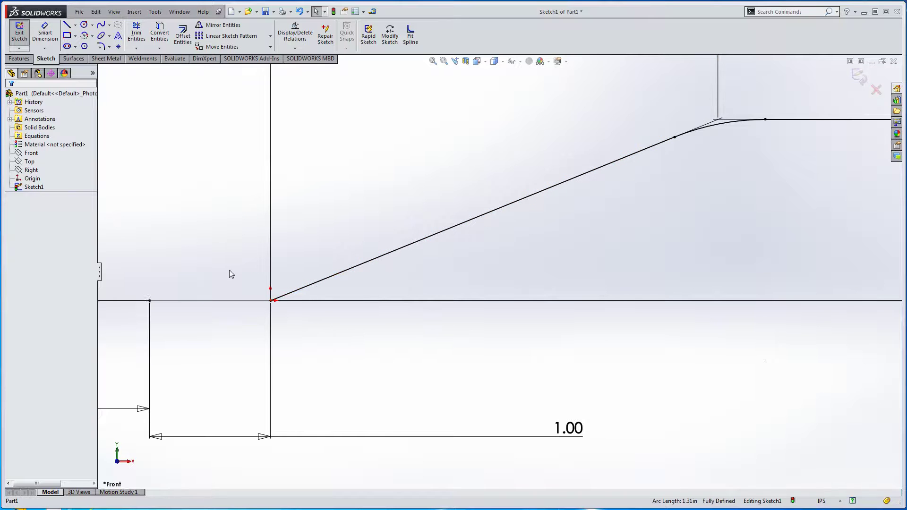
# Step: Convert the four horizontal end segments and the trapezoid's long base line to construction geometry
pyautogui.scroll(5, 223, 279)
pyautogui.click(430, 278)
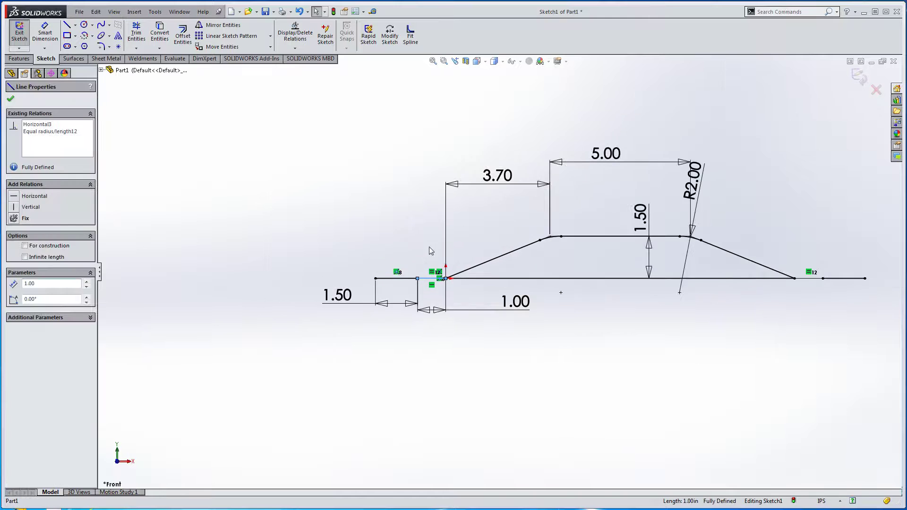
pyautogui.keyDown('ctrl'); pyautogui.moveTo(438, 251); pyautogui.dragTo(283, 263, button='middle'); pyautogui.keyUp('ctrl')
pyautogui.keyDown('ctrl'); pyautogui.click(241, 289); pyautogui.keyUp('ctrl')
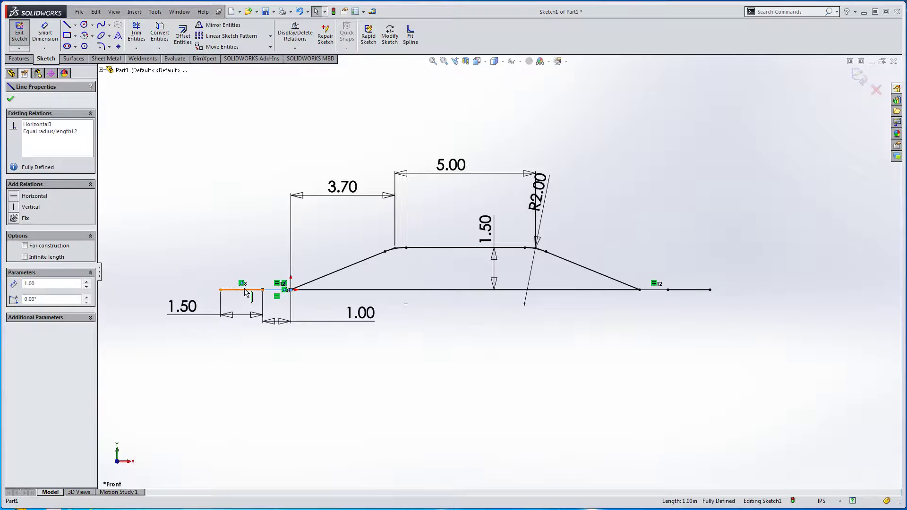
pyautogui.keyDown('ctrl'); pyautogui.click(663, 295); pyautogui.keyUp('ctrl')
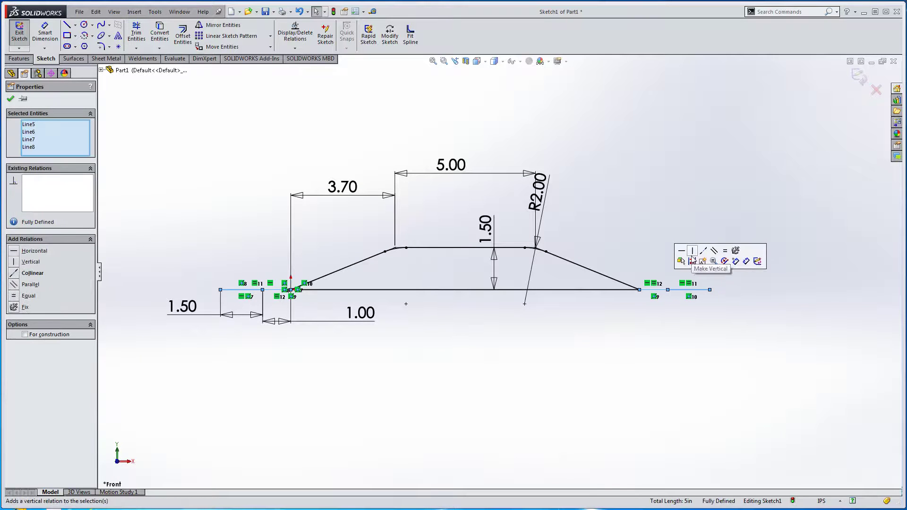
pyautogui.click(687, 259)
pyautogui.click(574, 289)
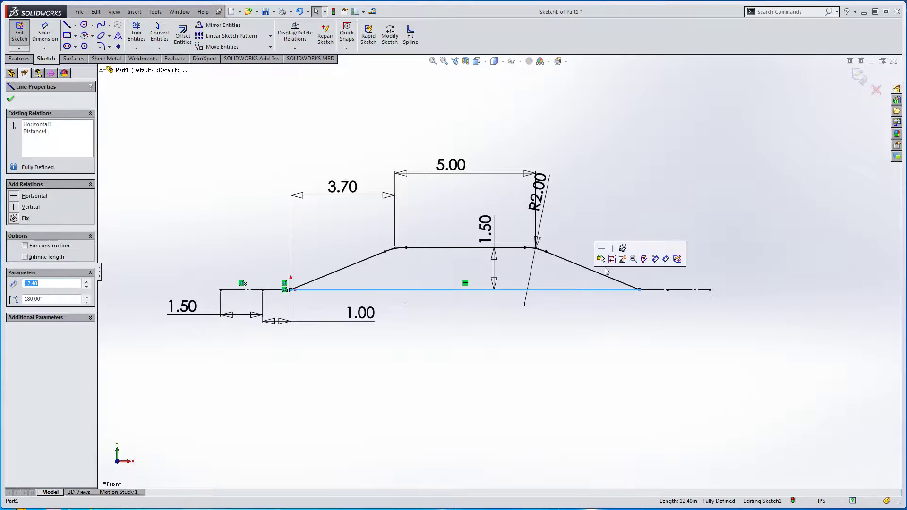
pyautogui.click(609, 261)
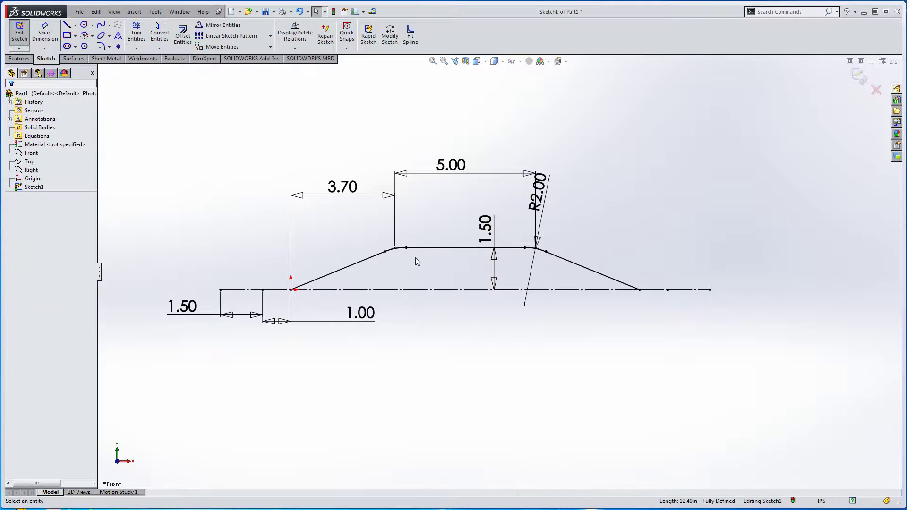
# Step: Revolve the profile as a surface through 360° about the trapezoid's construction base line
pyautogui.click(76, 59)
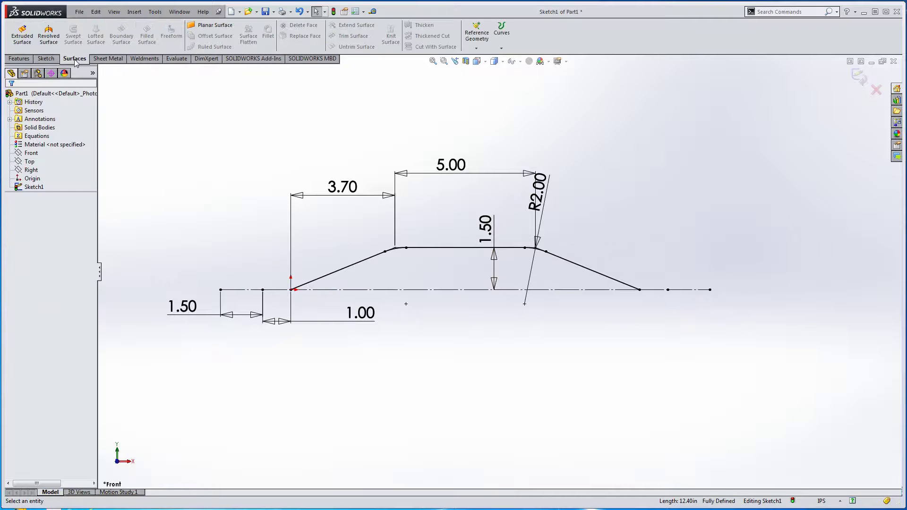
pyautogui.rightClick(74, 61)
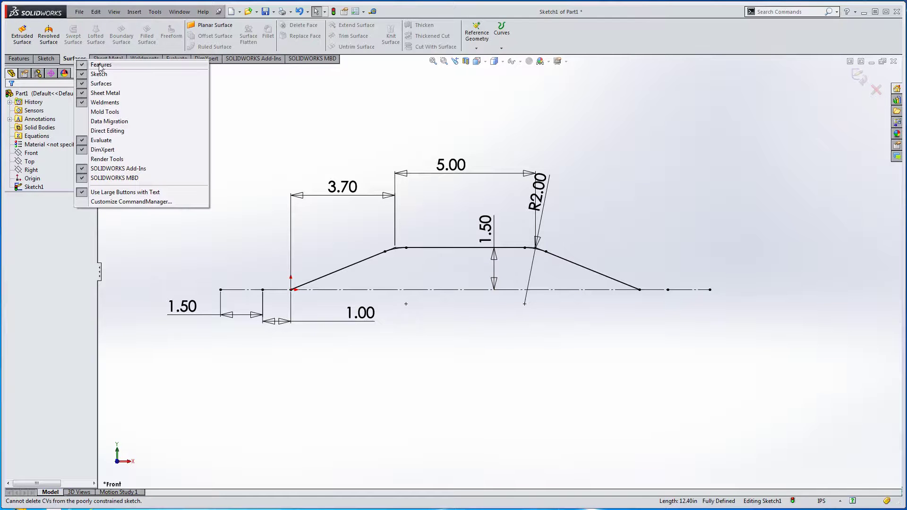
pyautogui.click(70, 61)
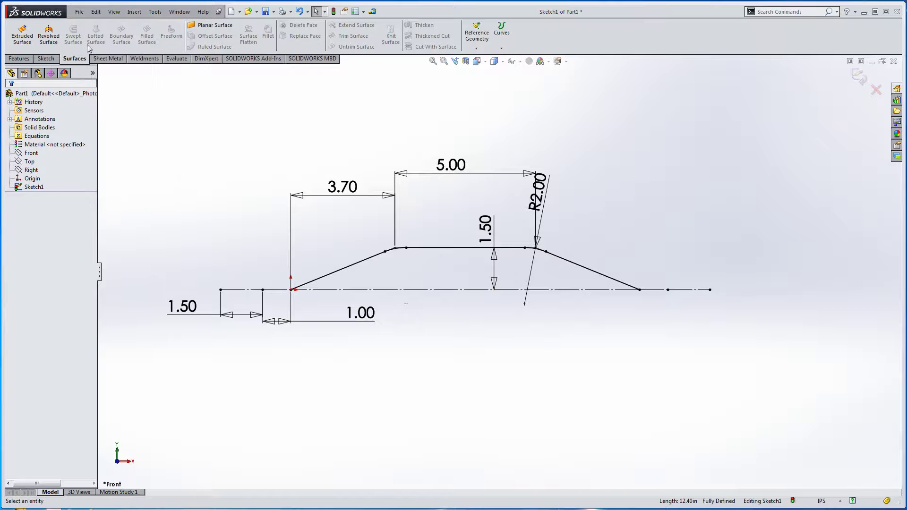
pyautogui.click(48, 35)
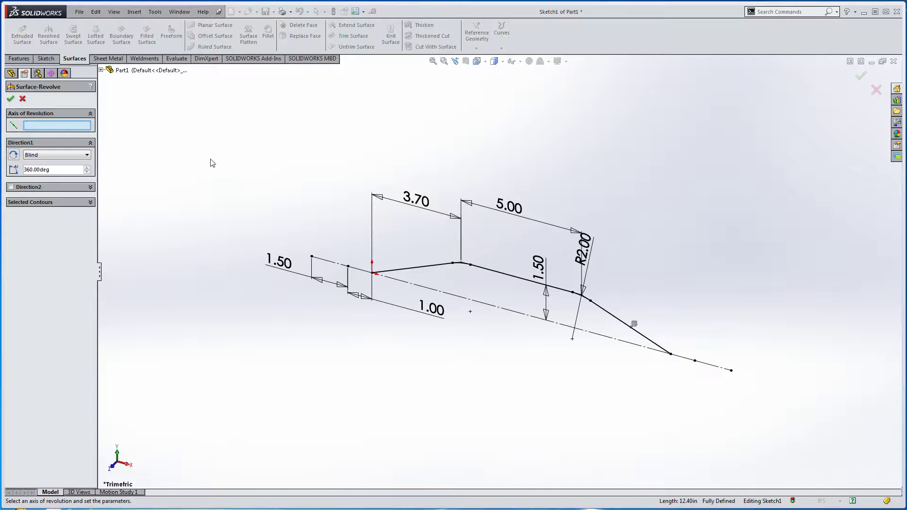
pyautogui.click(478, 303)
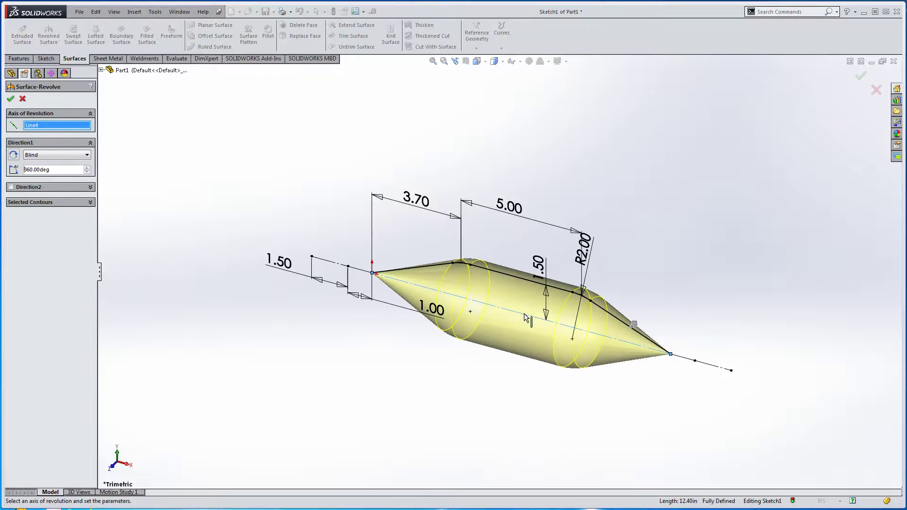
pyautogui.click(11, 98)
pyautogui.moveTo(358, 239); pyautogui.dragTo(478, 256, button='middle')
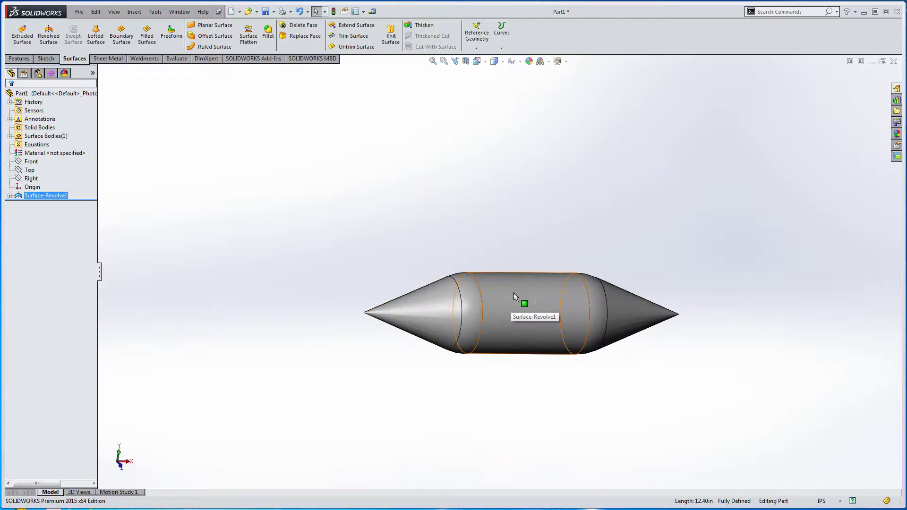
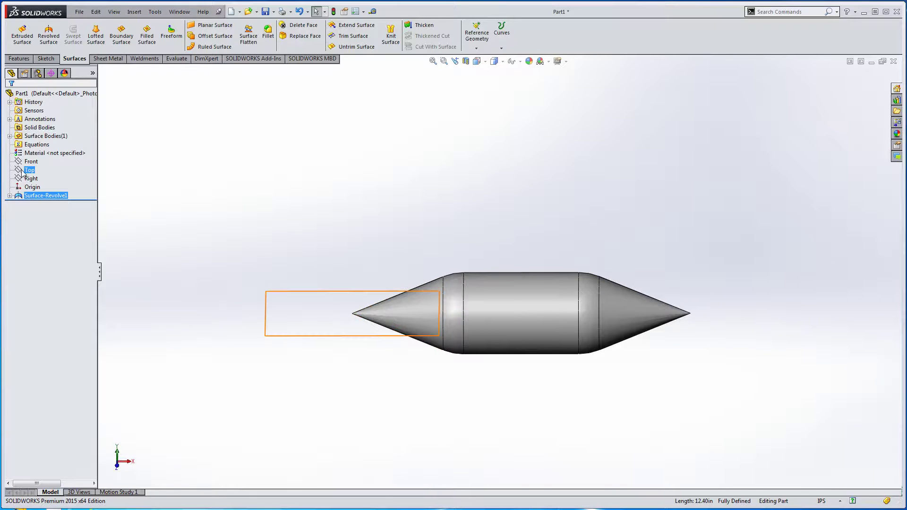
# Step: Start a new sketch on the Front plane and show Sketch1 of the revolved surface
pyautogui.click(31, 161)
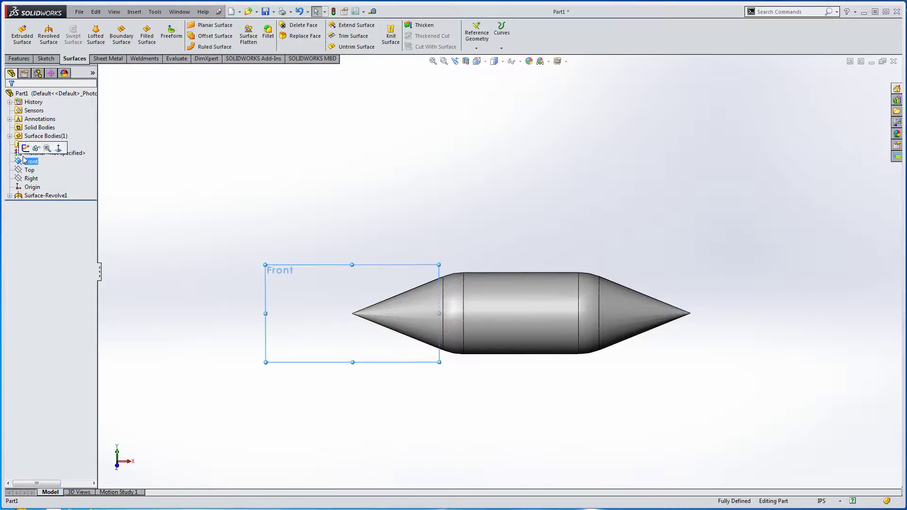
pyautogui.click(28, 148)
pyautogui.click(9, 195)
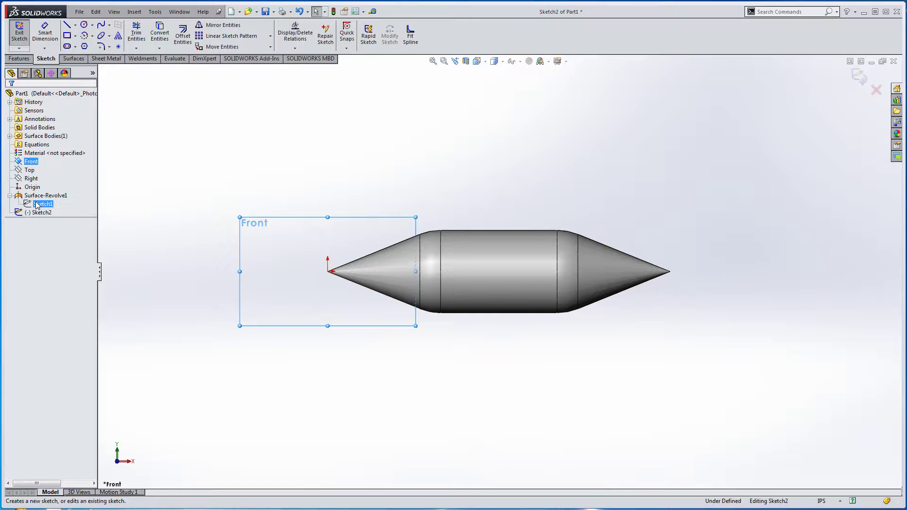
pyautogui.click(42, 203)
pyautogui.click(49, 188)
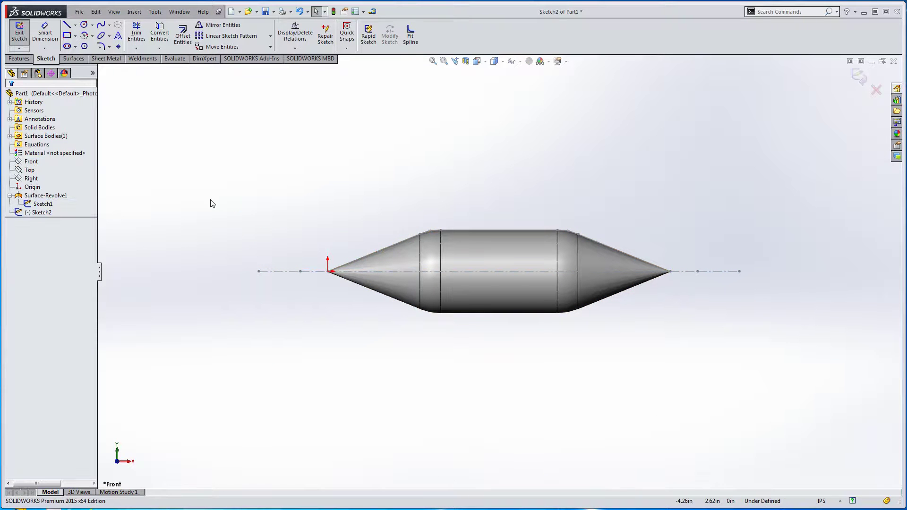
# Step: Sketch a vertical line about 1.3 in long downward from the sloped upper edge of the origin-side cone
pyautogui.click(67, 24)
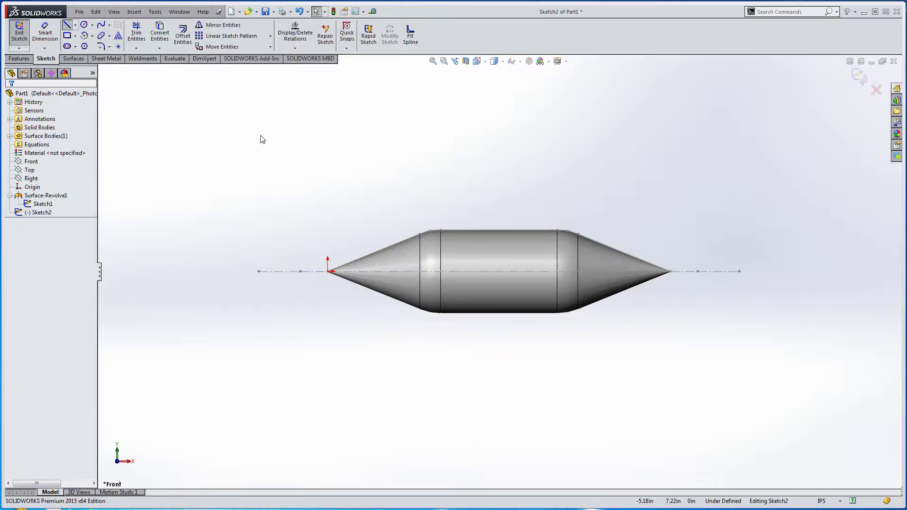
pyautogui.scroll(-3, 337, 234)
pyautogui.scroll(-1, 375, 249)
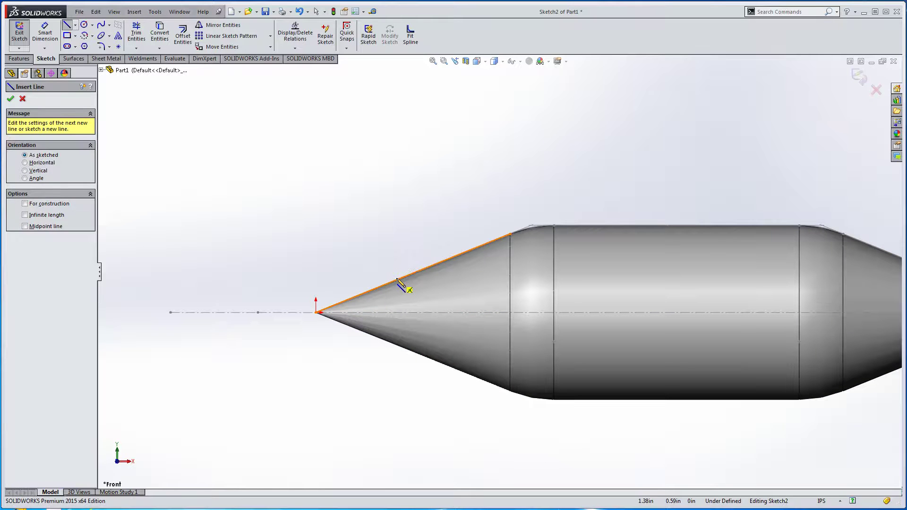
pyautogui.click(413, 273)
pyautogui.click(397, 281)
pyautogui.click(397, 350)
# Step: Sketch a vertical line about 1.62 in long downward from the sloped upper edge of the opposite cone
pyautogui.scroll(2, 397, 350)
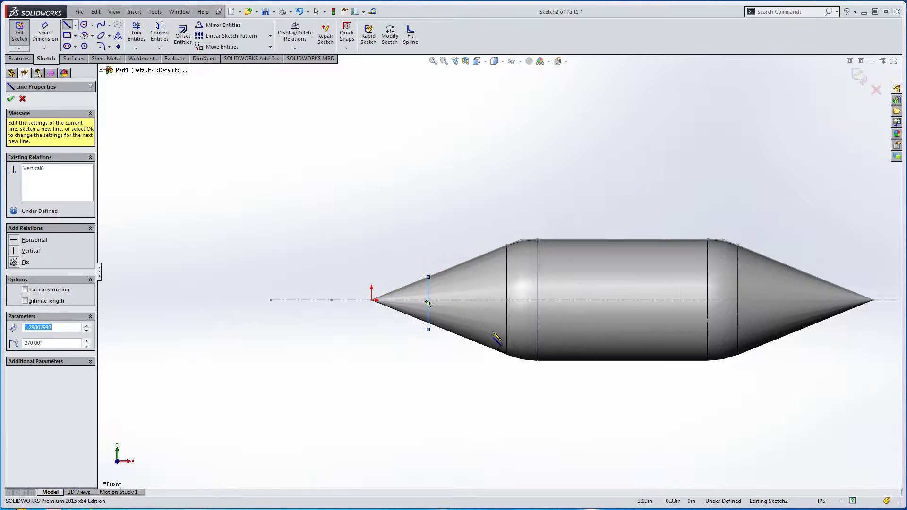
pyautogui.press('f')
pyautogui.click(720, 287)
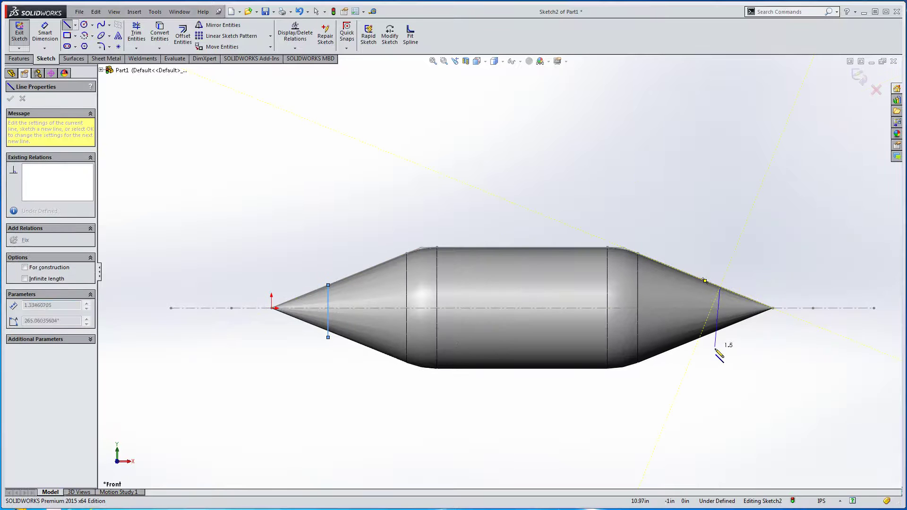
pyautogui.click(720, 352)
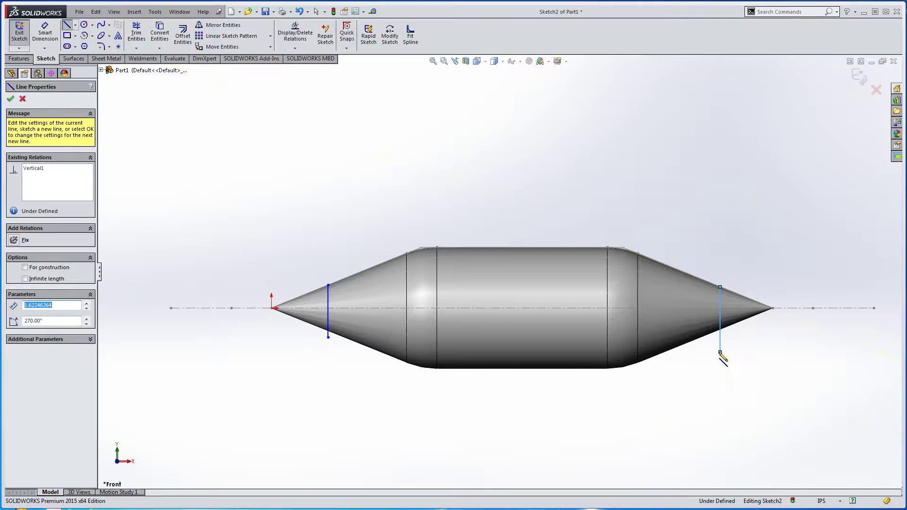
pyautogui.press('Escape')
# Step: Make the two vertical lines equal in length and snap the far line's lower end to the cone's lower edge
pyautogui.click(721, 339)
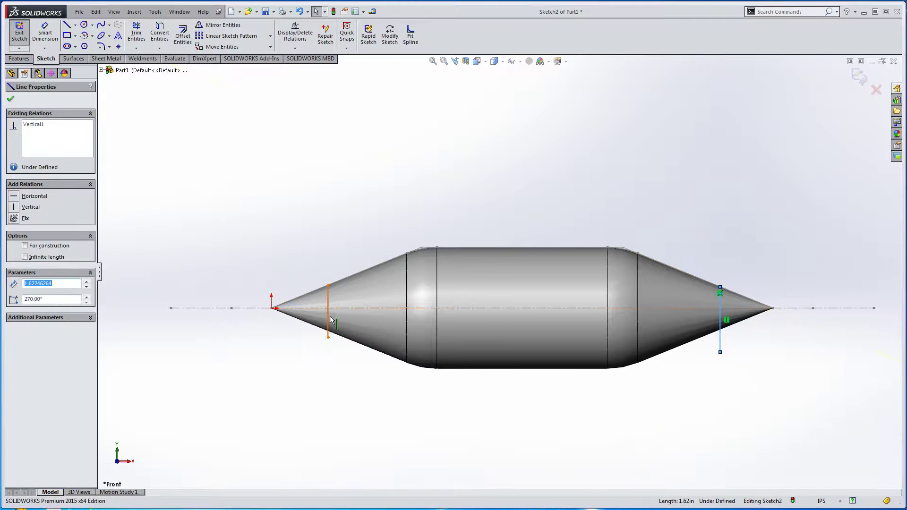
pyautogui.keyDown('ctrl'); pyautogui.click(328, 311); pyautogui.keyUp('ctrl')
pyautogui.click(410, 275)
pyautogui.click(361, 230)
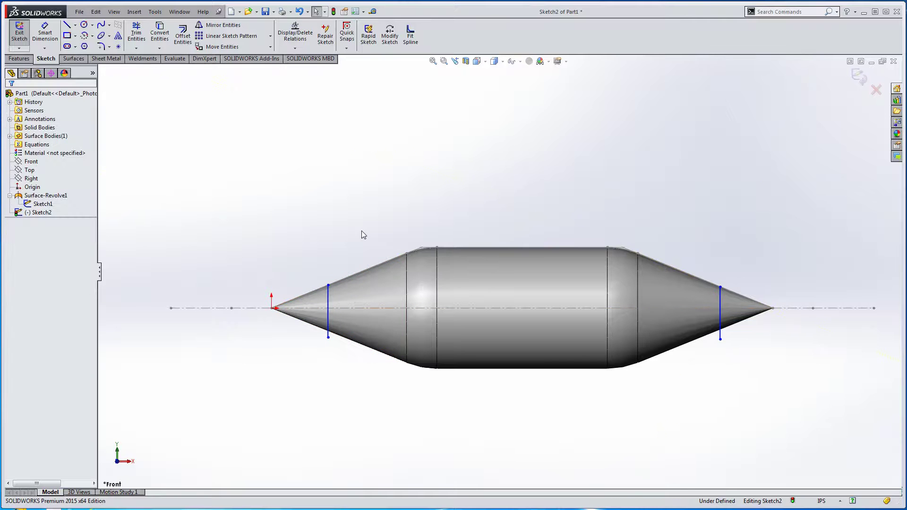
pyautogui.moveTo(722, 343); pyautogui.dragTo(720, 330)
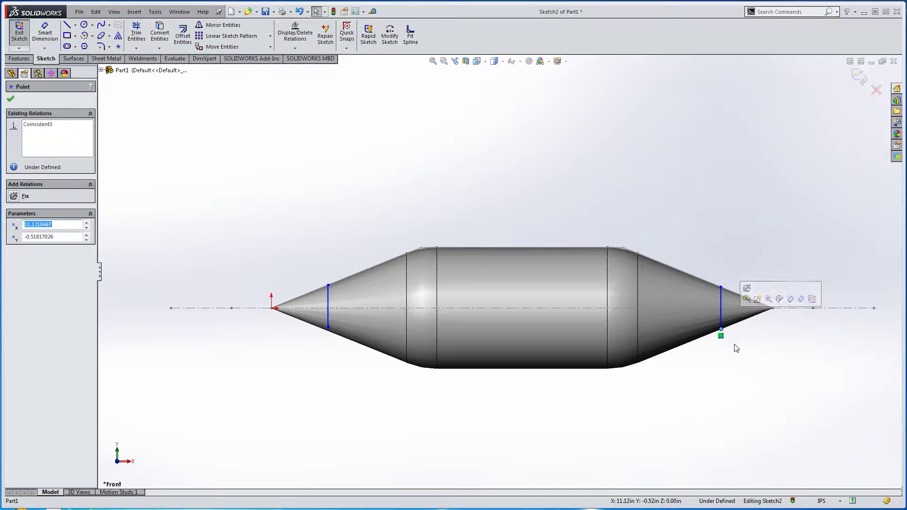
# Step: Dimension the origin-side vertical line 1.25 in horizontally from the origin
pyautogui.moveTo(370, 223); pyautogui.dragTo(369, 165, button='right')
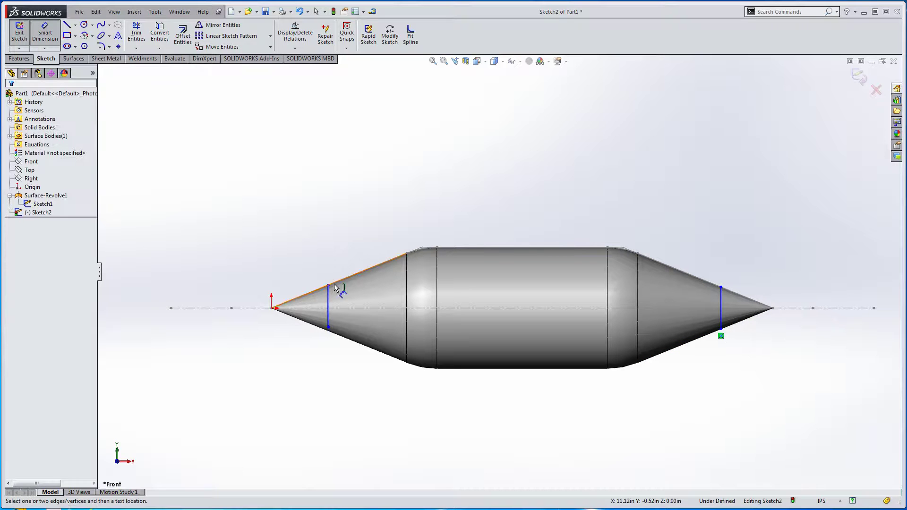
pyautogui.click(328, 298)
pyautogui.click(272, 308)
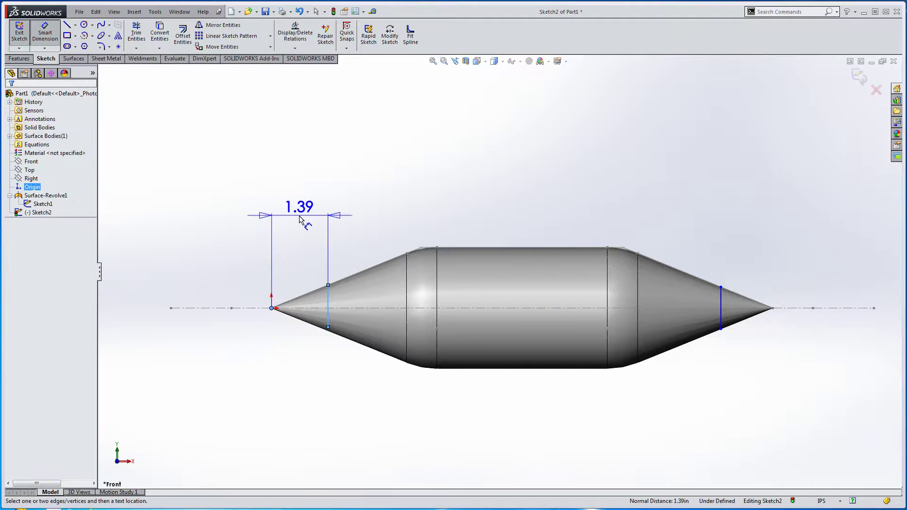
pyautogui.click(298, 220)
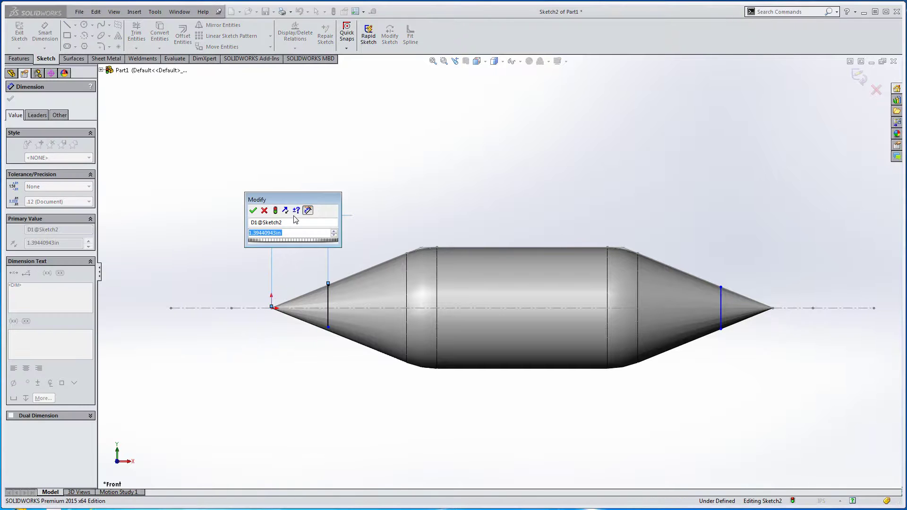
pyautogui.write('1')
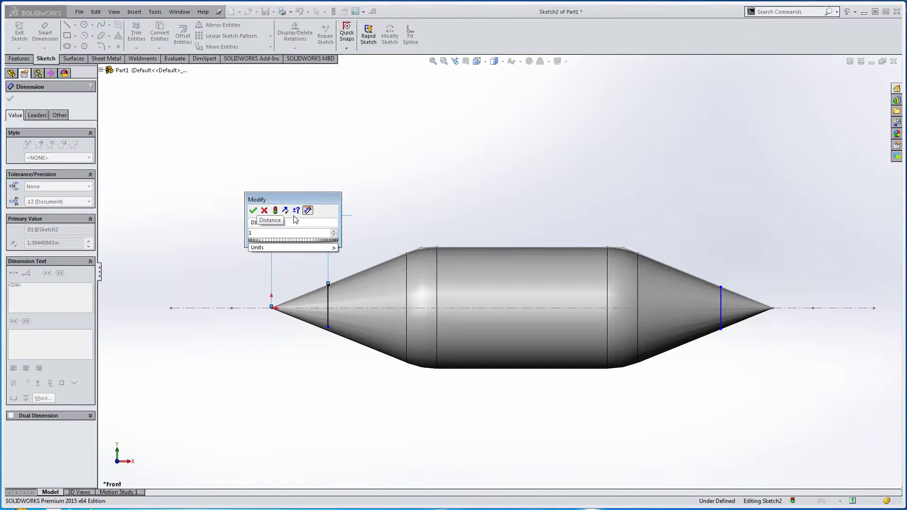
pyautogui.write('.25')
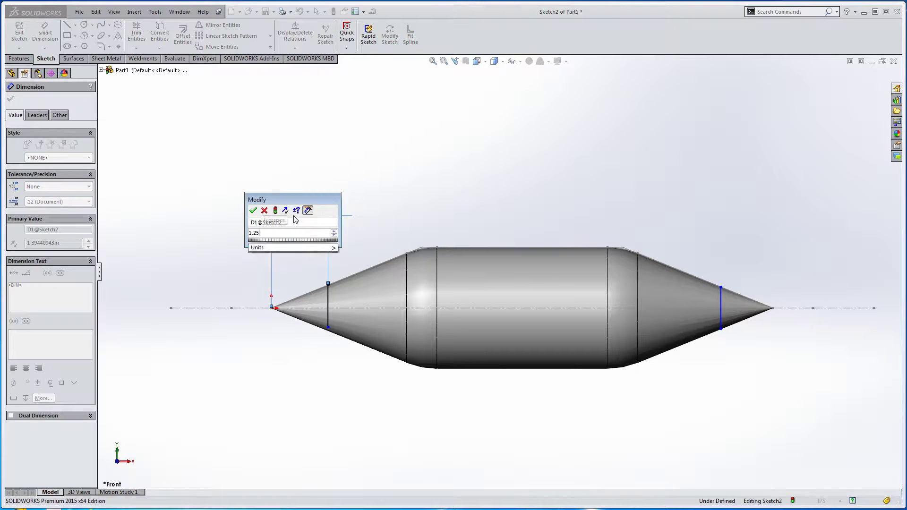
pyautogui.press('Return')
pyautogui.click(404, 231)
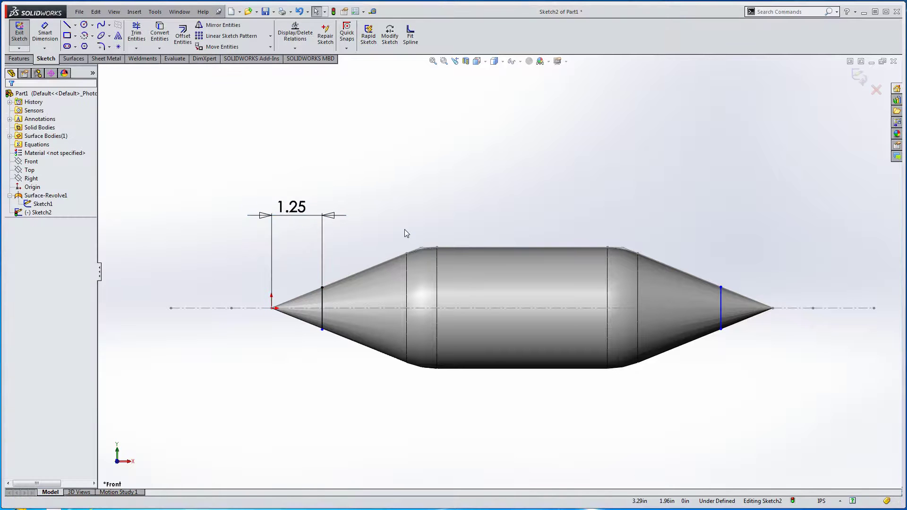
# Step: Dimension the far vertical line from the opposite cone's tip and link it by equation to the 1.25 in dimension
pyautogui.moveTo(655, 174); pyautogui.dragTo(655, 156, button='right')
pyautogui.click(721, 301)
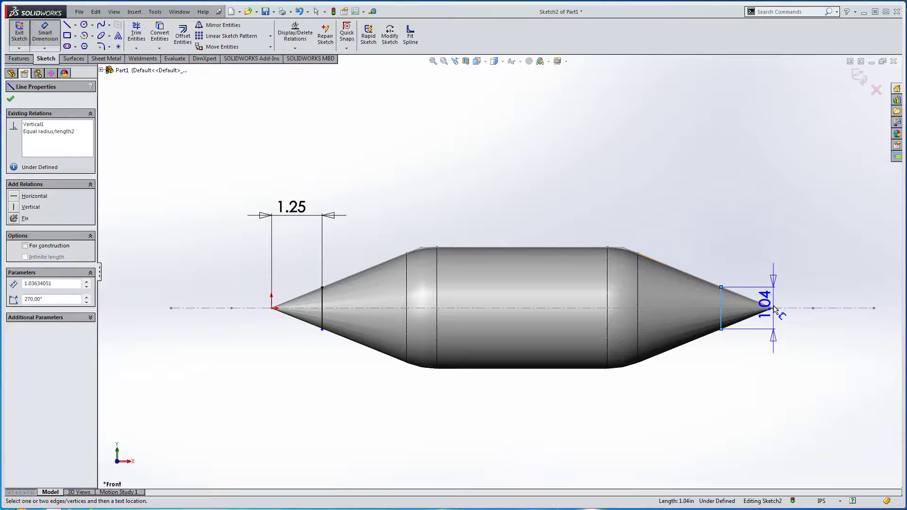
pyautogui.click(772, 308)
pyautogui.click(805, 223)
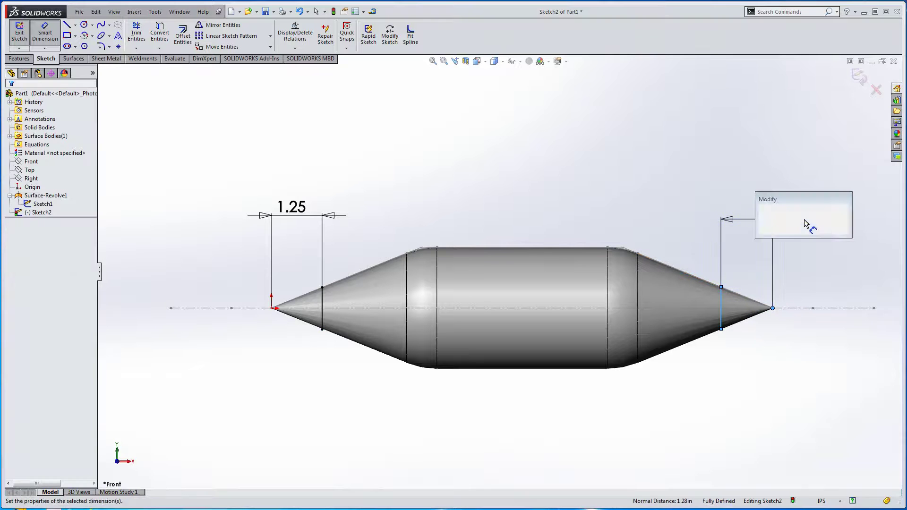
pyautogui.write('=')
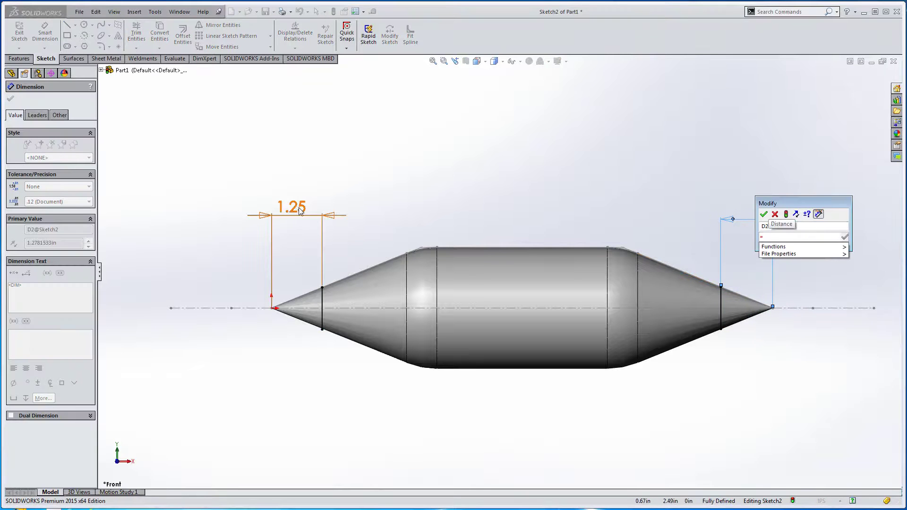
pyautogui.click(292, 207)
pyautogui.press('Return')
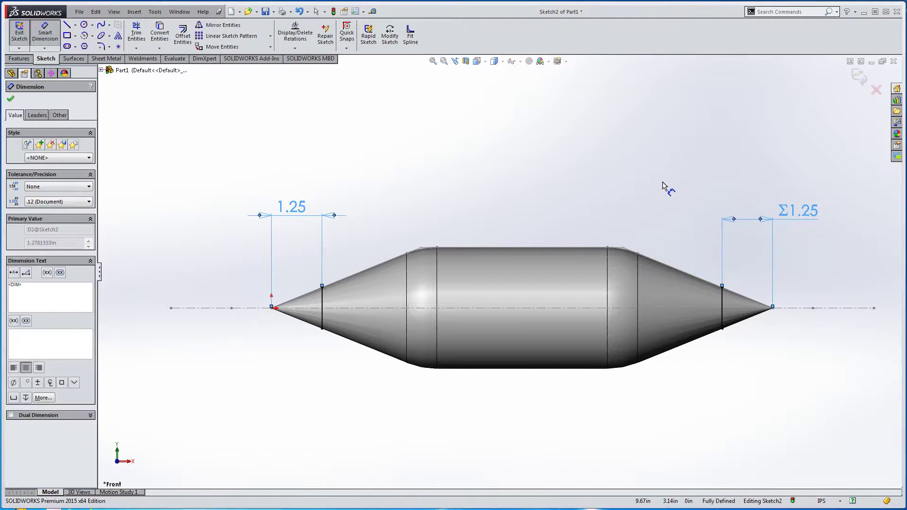
pyautogui.rightClick(615, 188)
pyautogui.click(638, 209)
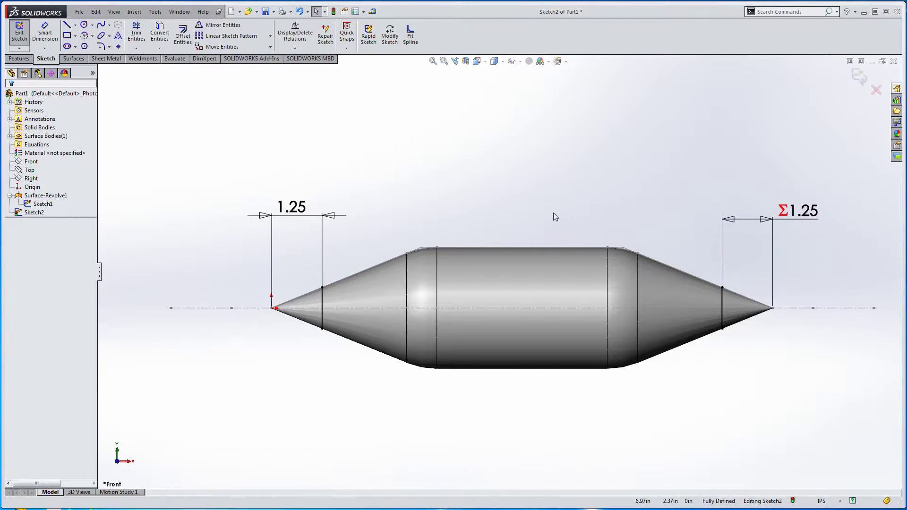
# Step: Create a projection split line from the current sketch across both conical faces of the revolved surface
pyautogui.click(114, 11)
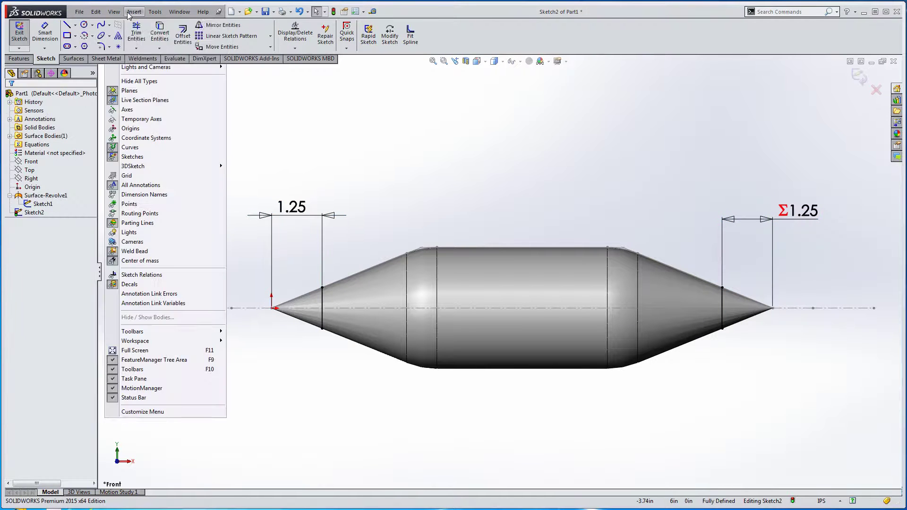
pyautogui.moveTo(134, 12)
pyautogui.moveTo(147, 106)
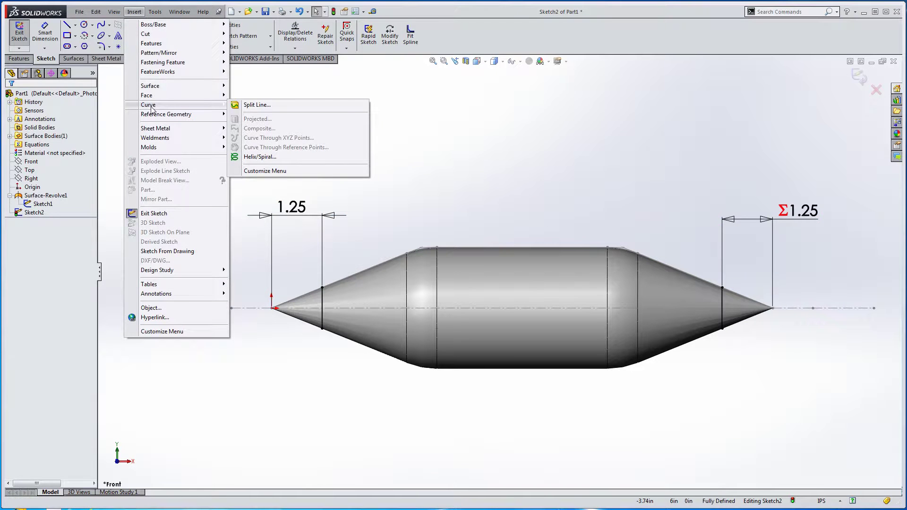
pyautogui.click(254, 106)
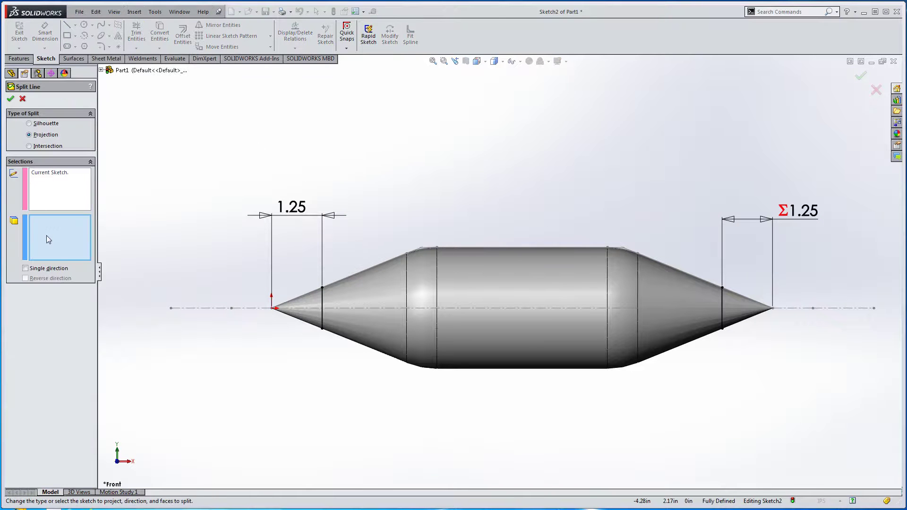
pyautogui.click(357, 293)
pyautogui.click(698, 298)
pyautogui.rightClick(699, 297)
pyautogui.moveTo(386, 185); pyautogui.dragTo(425, 212, button='middle')
pyautogui.click(397, 312)
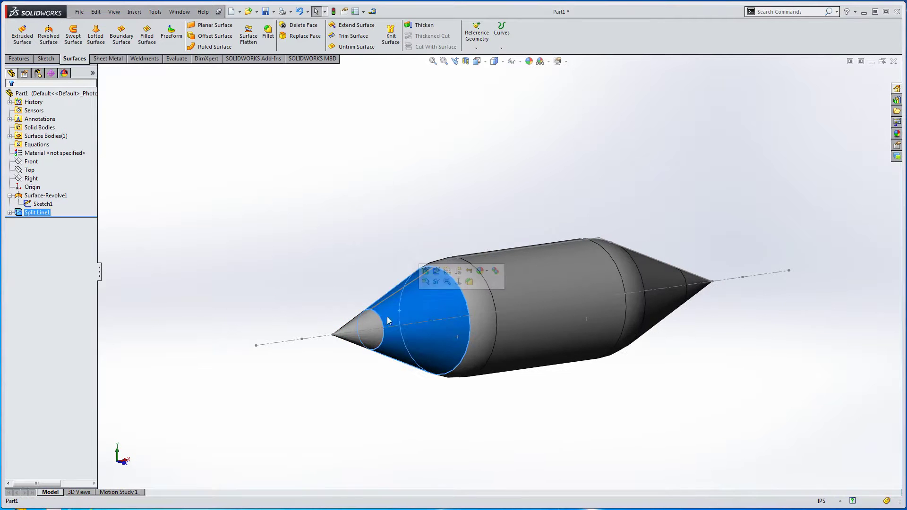
pyautogui.click(266, 266)
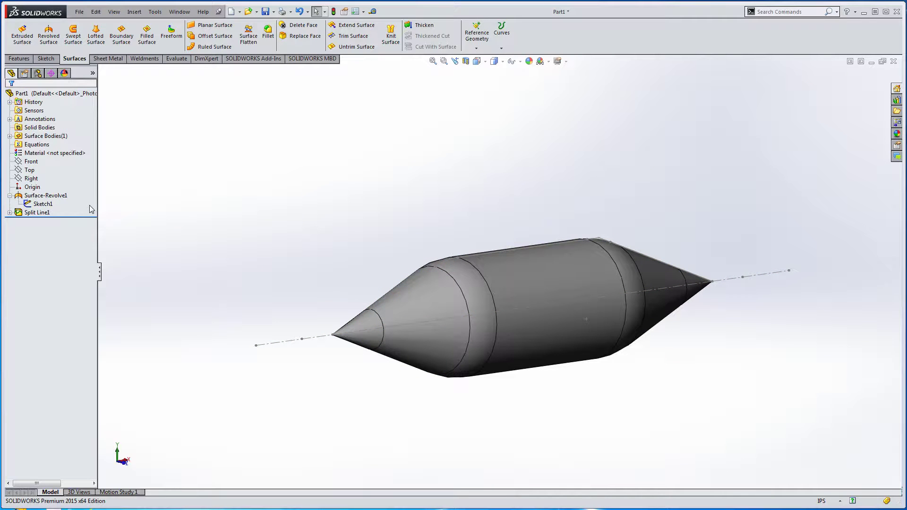
pyautogui.click(43, 204)
pyautogui.click(39, 183)
pyautogui.click(43, 204)
pyautogui.click(39, 183)
# Step: Create a reference plane parallel to the Right plane through the profile point where the cylinder begins on the origin side
pyautogui.click(477, 35)
pyautogui.click(477, 57)
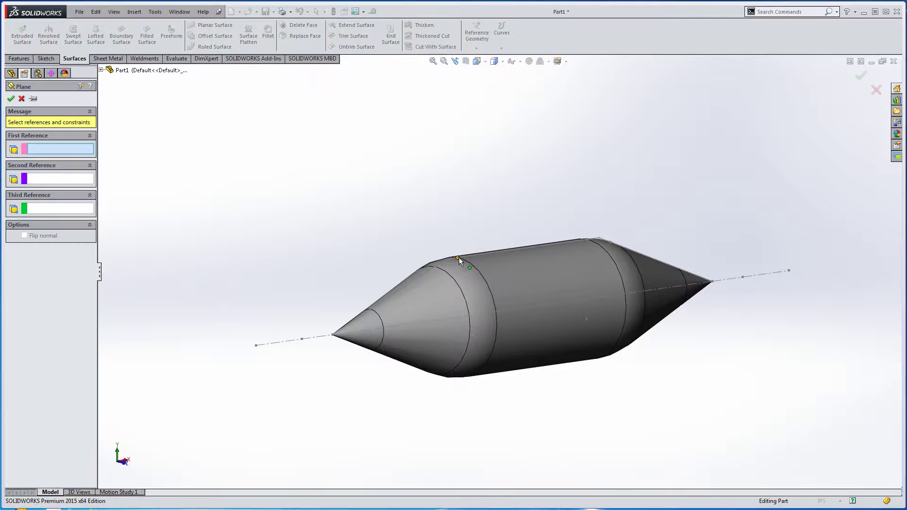
pyautogui.click(101, 70)
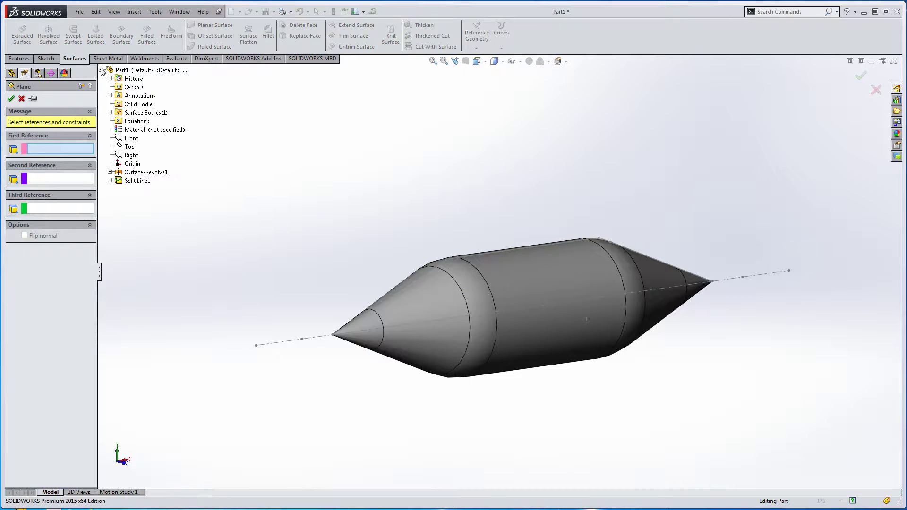
pyautogui.click(129, 156)
pyautogui.click(128, 155)
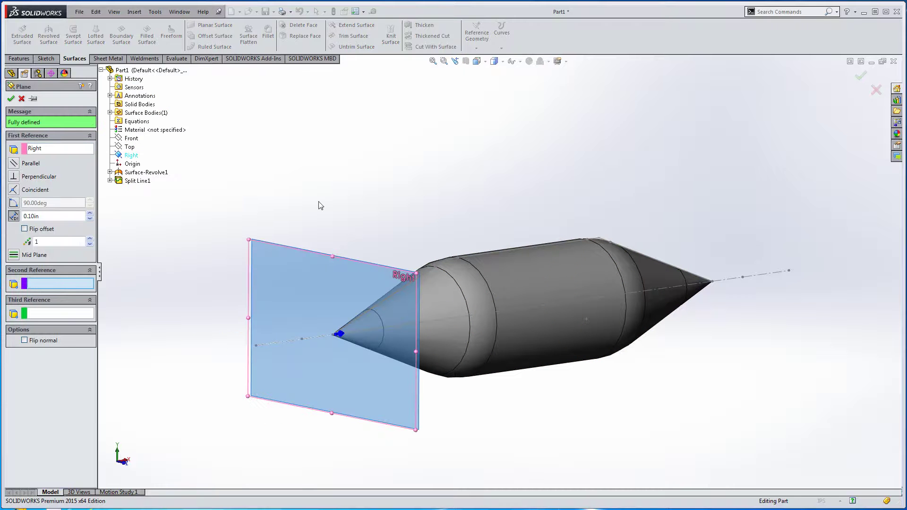
pyautogui.click(458, 258)
pyautogui.moveTo(417, 207)
pyautogui.mouseDown(button='middle')
pyautogui.moveTo(411, 191)
pyautogui.moveTo(392, 188)
pyautogui.moveTo(392, 198)
pyautogui.mouseUp(button='middle')
pyautogui.click(10, 99)
# Step: Start a sketch on the new plane and convert the cylinder's circular edge there into a sketch circle
pyautogui.click(432, 240)
pyautogui.click(467, 207)
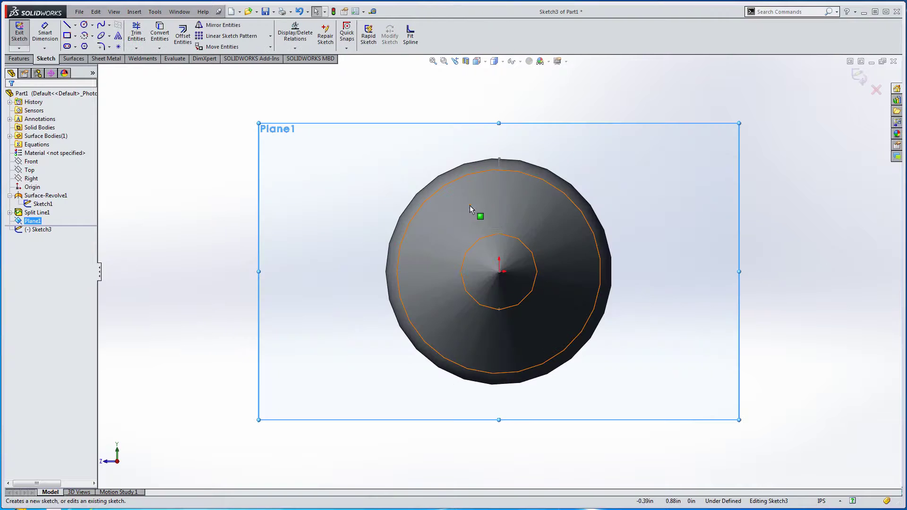
pyautogui.moveTo(514, 167)
pyautogui.mouseDown(button='middle')
pyautogui.moveTo(484, 196)
pyautogui.moveTo(531, 186)
pyautogui.moveTo(472, 198)
pyautogui.moveTo(648, 160)
pyautogui.mouseUp(button='middle')
pyautogui.click(484, 195)
pyautogui.click(648, 159)
pyautogui.click(159, 35)
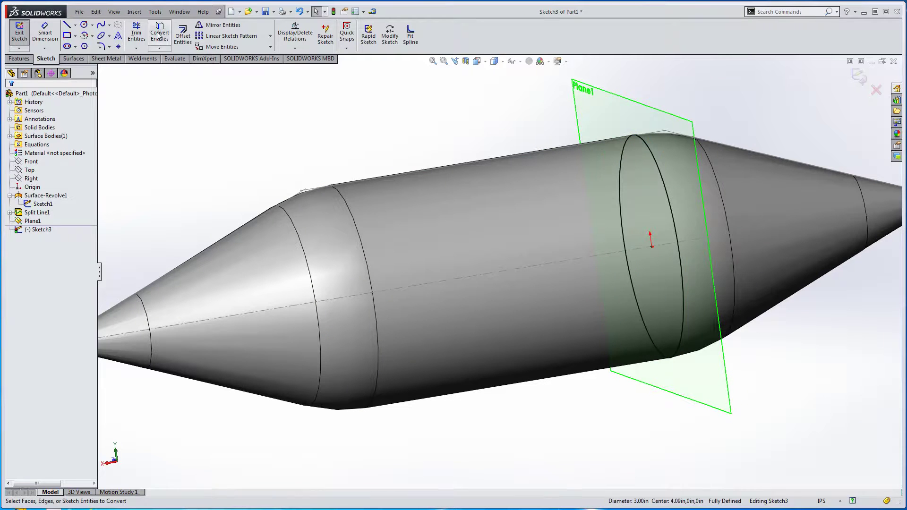
# Step: Create a clockwise helix from the circle, defined by height and revolution, with 3 revolutions and a 90° start angle
pyautogui.click(134, 12)
pyautogui.moveTo(148, 105)
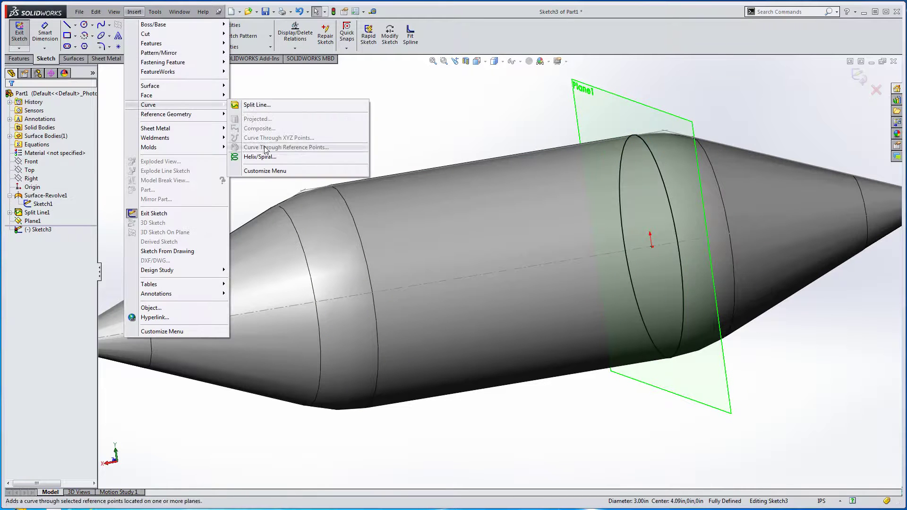
pyautogui.click(252, 176)
pyautogui.moveTo(460, 151); pyautogui.dragTo(279, 170, button='middle')
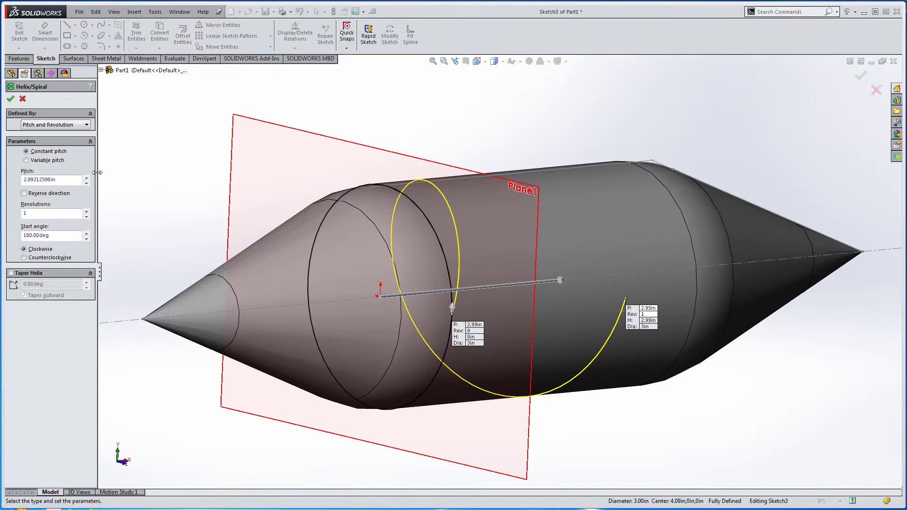
pyautogui.click(50, 125)
pyautogui.click(47, 140)
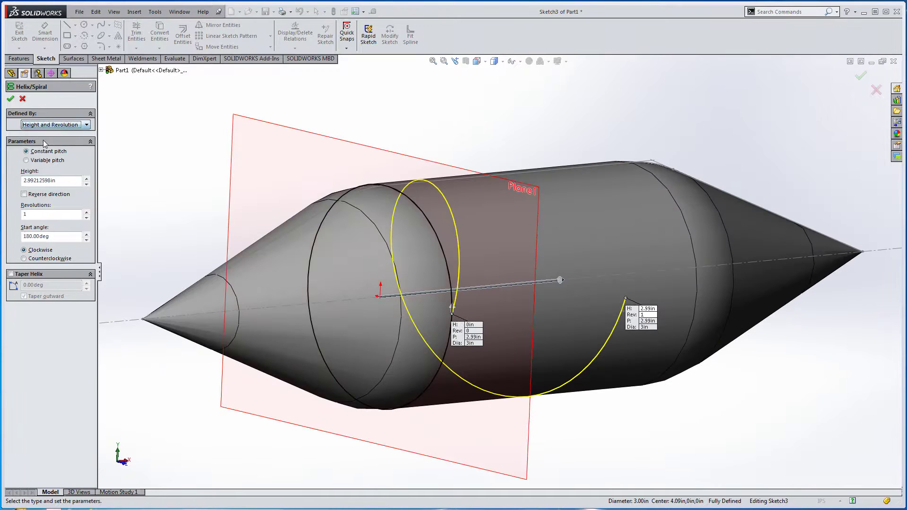
pyautogui.moveTo(48, 236); pyautogui.dragTo(6, 237)
pyautogui.press('Home')
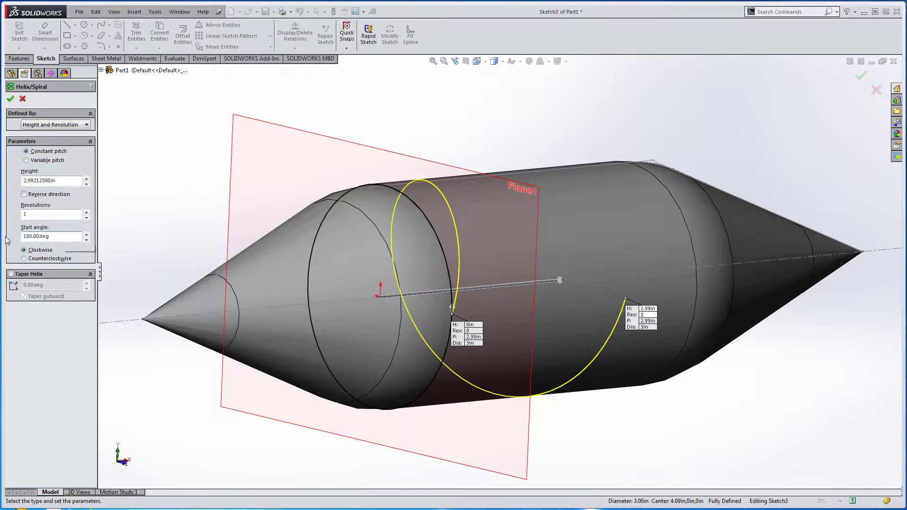
pyautogui.press('Return')
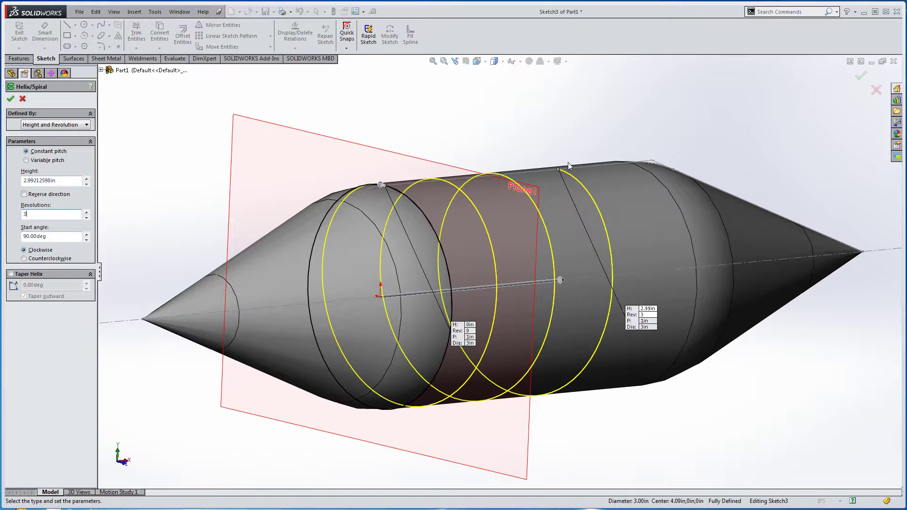
pyautogui.click(10, 99)
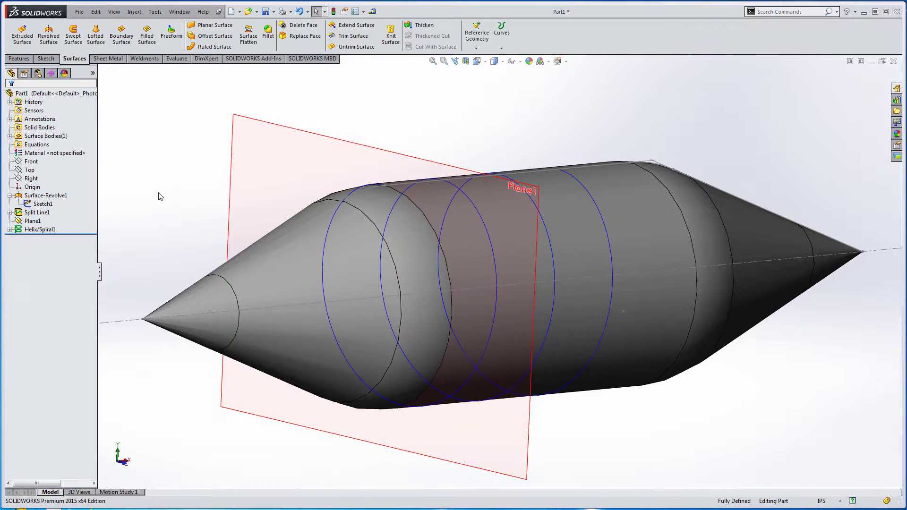
# Step: Hide the reference plane at the start of the cylinder
pyautogui.scroll(2, 324, 203)
pyautogui.click(409, 204)
pyautogui.click(430, 178)
# Step: Edit Sketch1 to add a driven length dimension to the profile's horizontal line, and exit the sketch
pyautogui.click(28, 205)
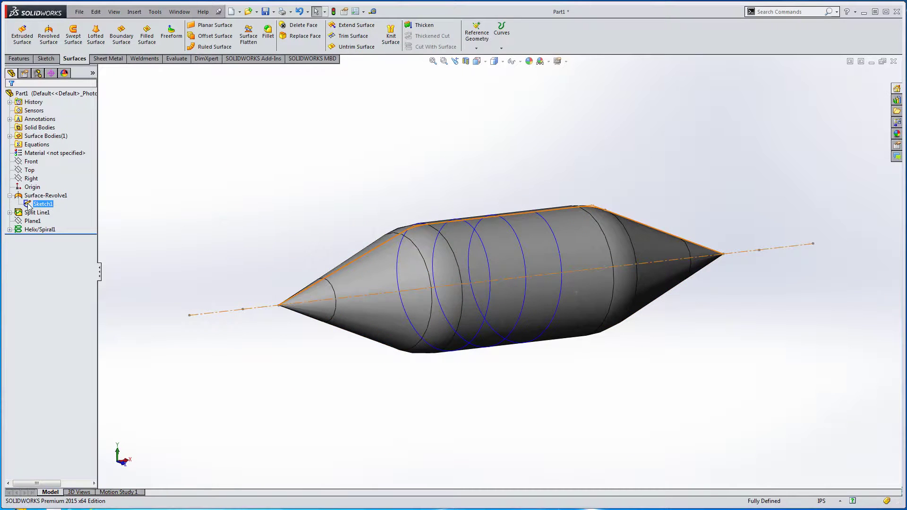
pyautogui.click(34, 178)
pyautogui.moveTo(216, 218); pyautogui.dragTo(229, 156, button='right')
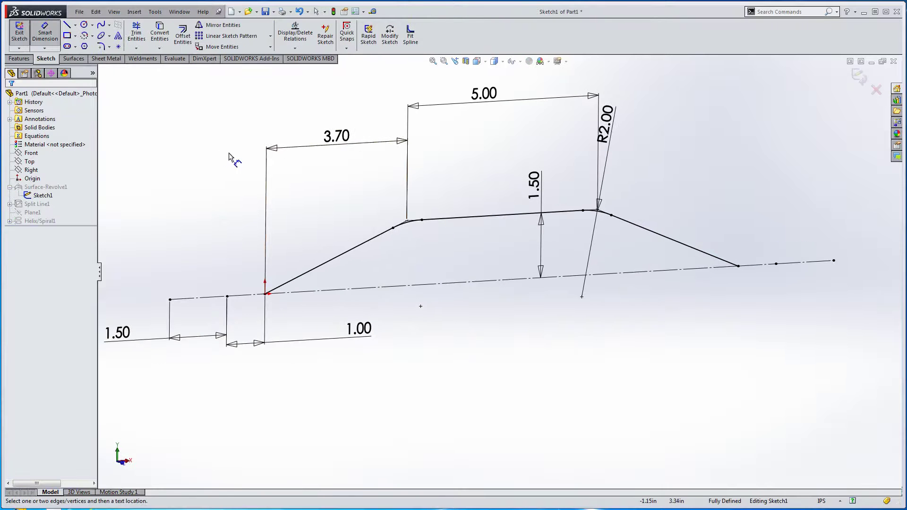
pyautogui.click(458, 217)
pyautogui.click(501, 146)
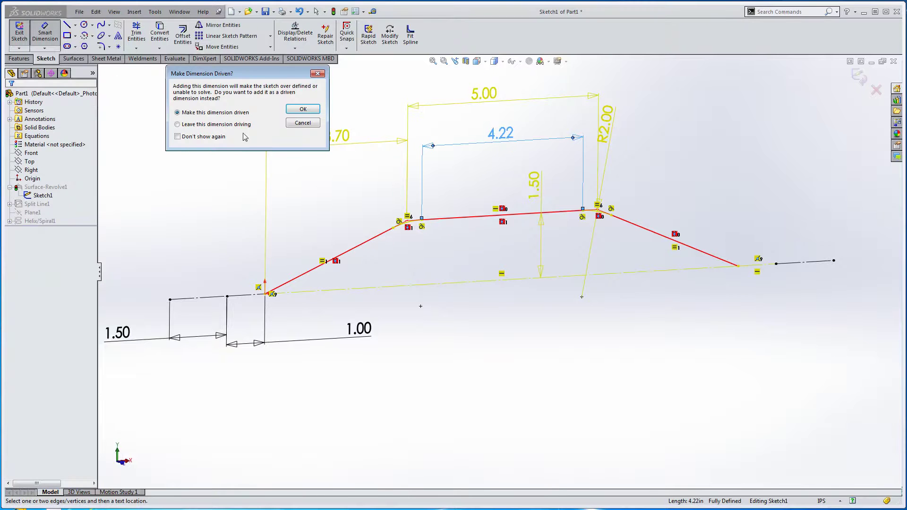
pyautogui.click(302, 110)
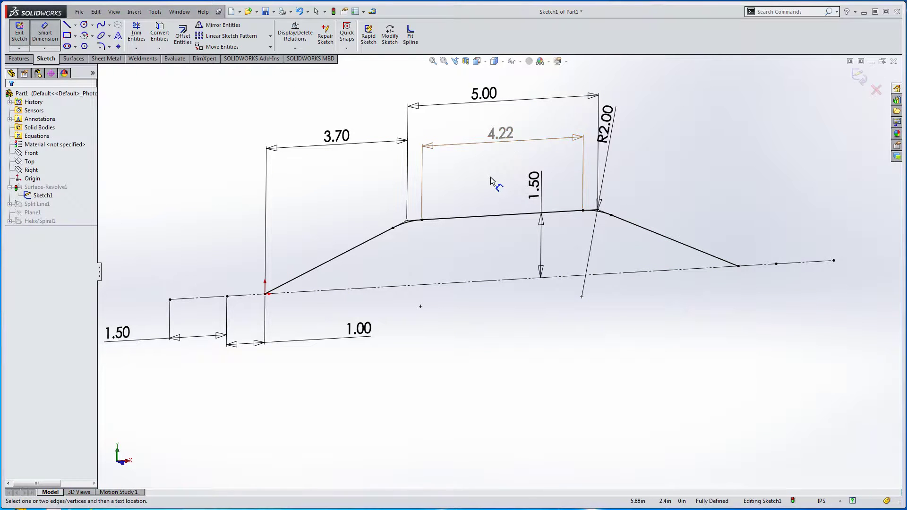
pyautogui.click(860, 76)
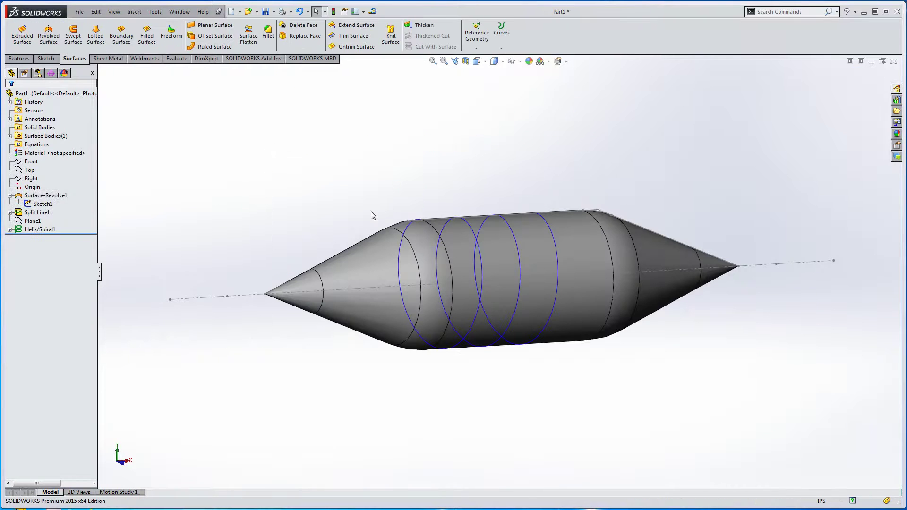
# Step: Turn on the display of annotations and feature dimensions for the whole part
pyautogui.rightClick(29, 119)
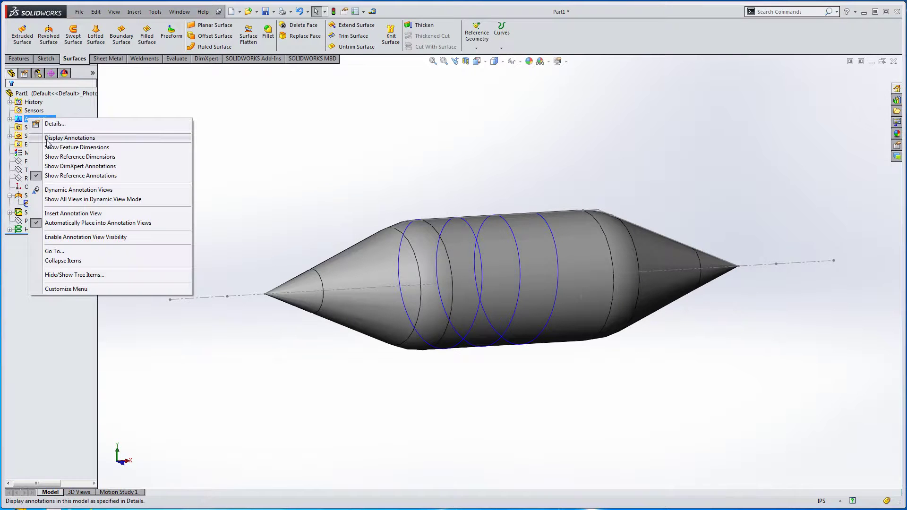
pyautogui.click(47, 137)
pyautogui.rightClick(30, 120)
pyautogui.click(46, 147)
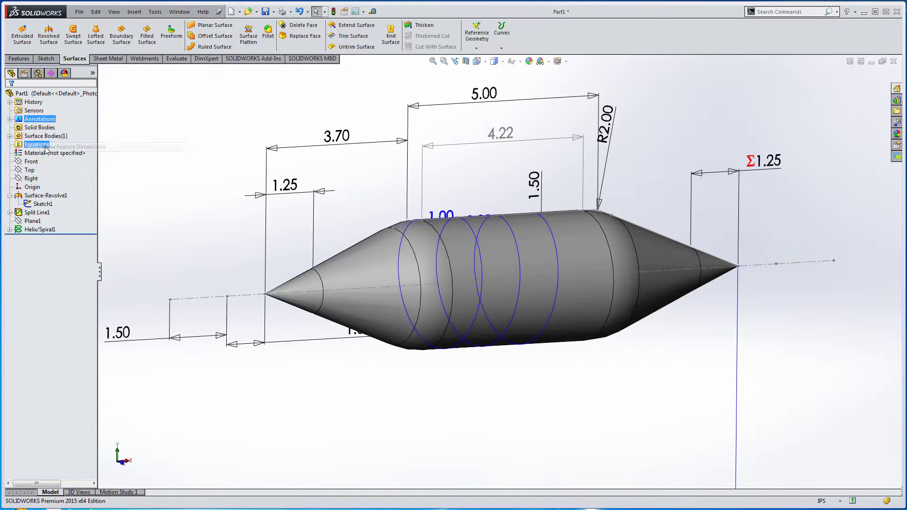
pyautogui.moveTo(243, 160); pyautogui.dragTo(245, 177, button='middle')
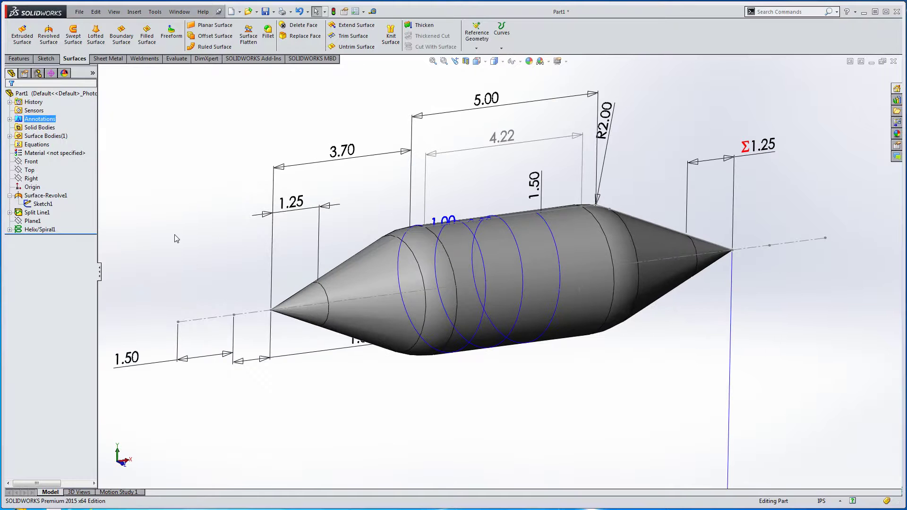
# Step: Link the helix height by equation to the driven length dimension "D7@Sketch1" and rebuild the part
pyautogui.doubleClick(42, 230)
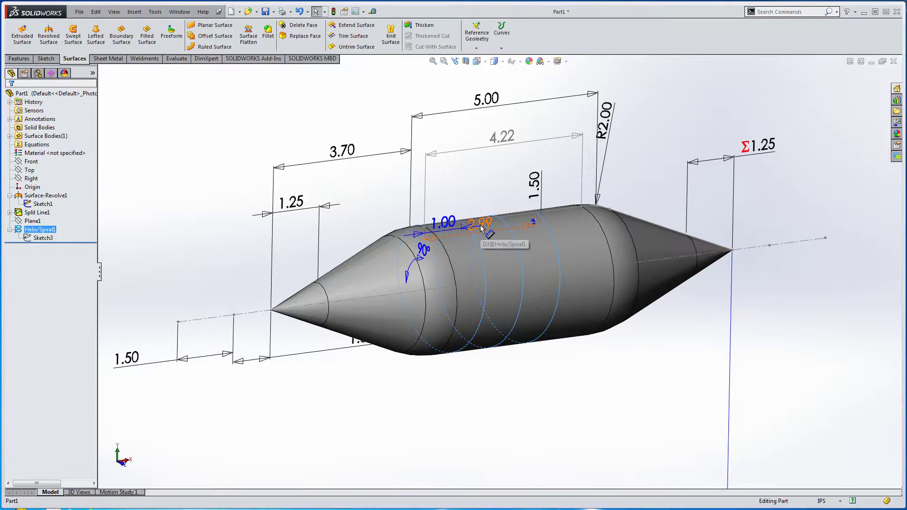
pyautogui.doubleClick(485, 227)
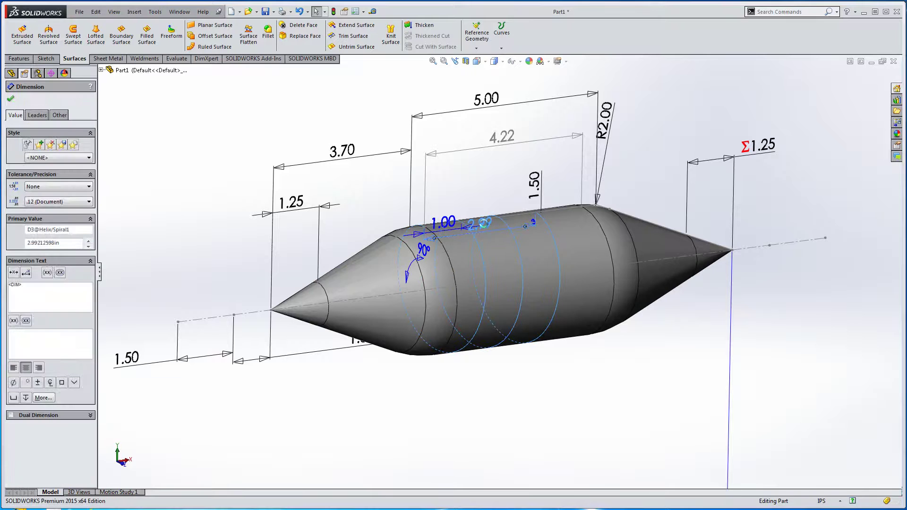
pyautogui.write('=')
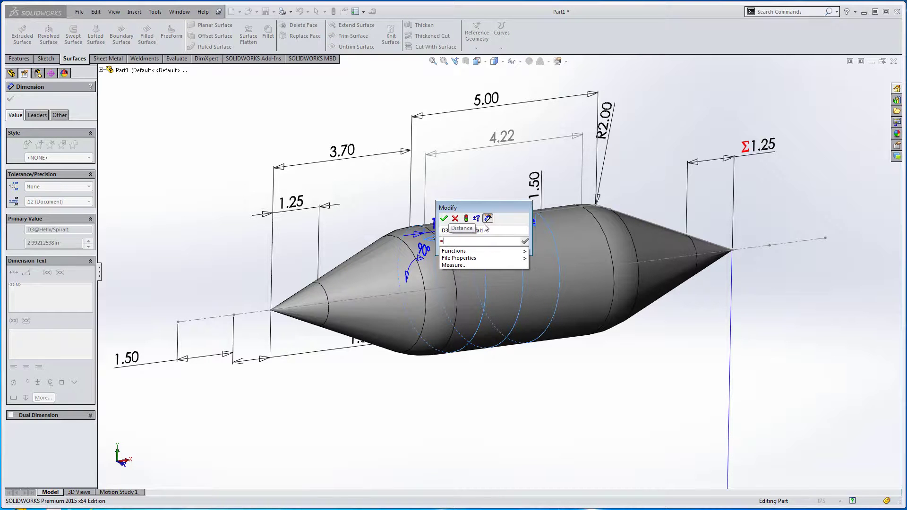
pyautogui.click(511, 139)
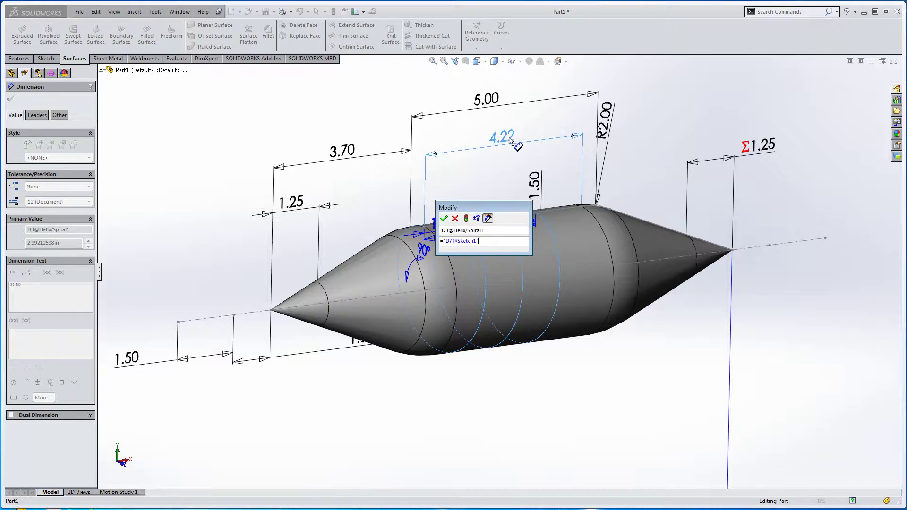
pyautogui.click(443, 219)
pyautogui.press('Escape')
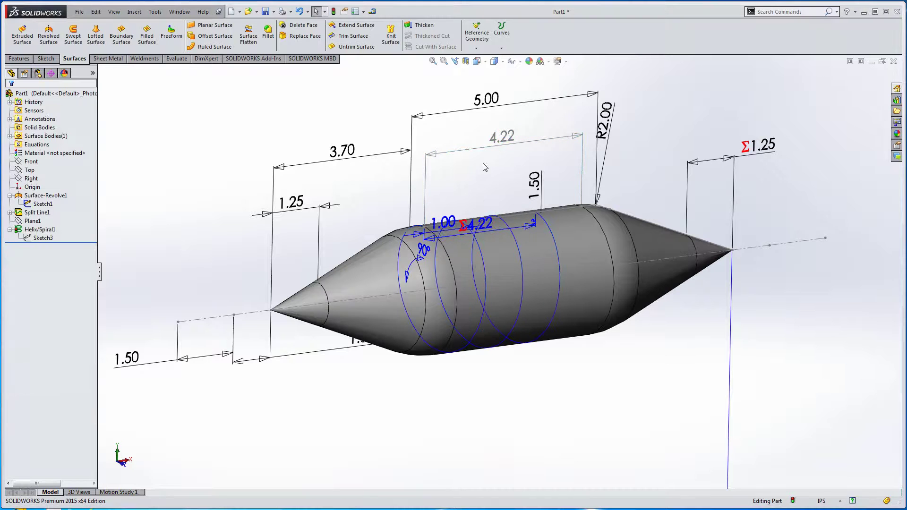
pyautogui.click(333, 11)
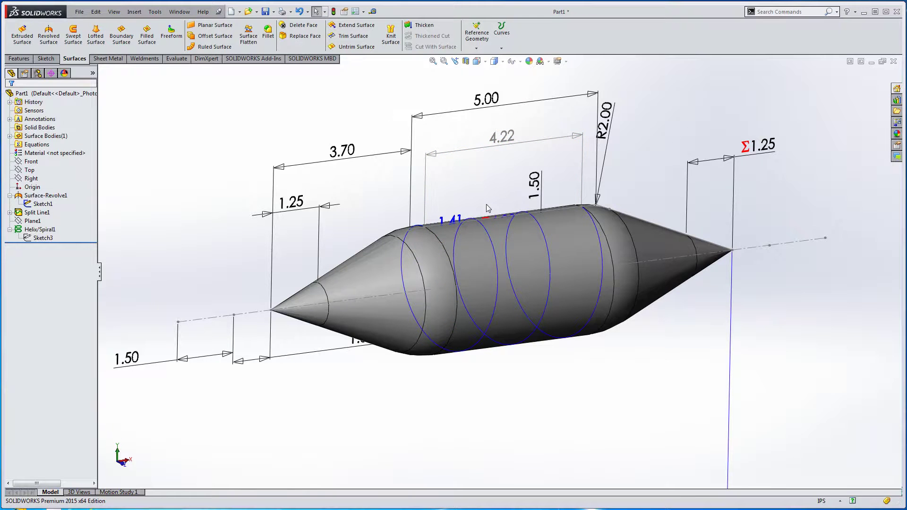
pyautogui.click(441, 235)
# Step: Turn off the display of annotations for the whole part and hide Sketch1
pyautogui.rightClick(40, 119)
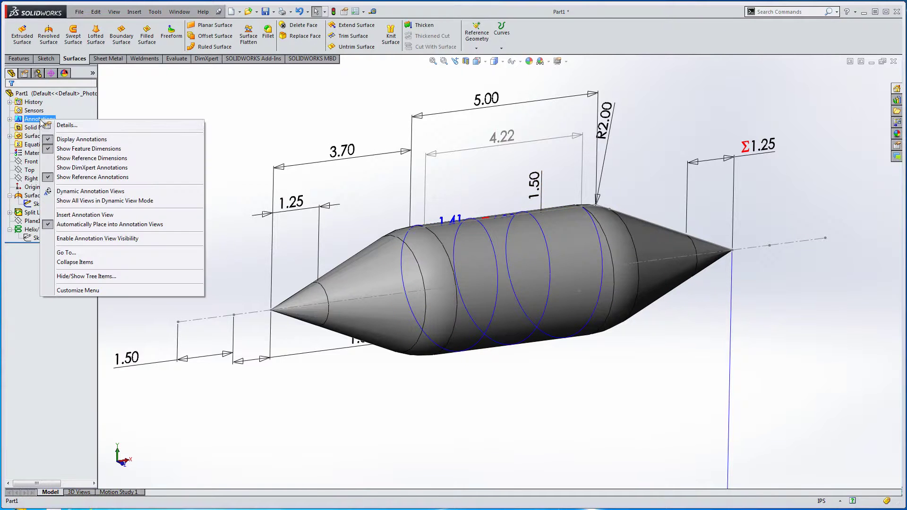
pyautogui.click(59, 140)
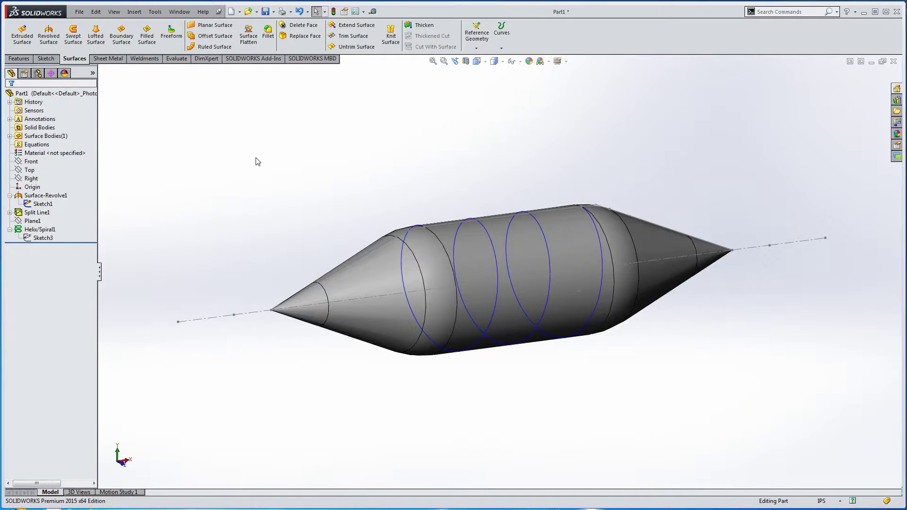
pyautogui.click(42, 203)
pyautogui.click(43, 178)
# Step: Start a new 3D sketch and show Sketch1 for reference
pyautogui.moveTo(307, 212); pyautogui.dragTo(415, 261, button='middle')
pyautogui.scroll(-4, 427, 239)
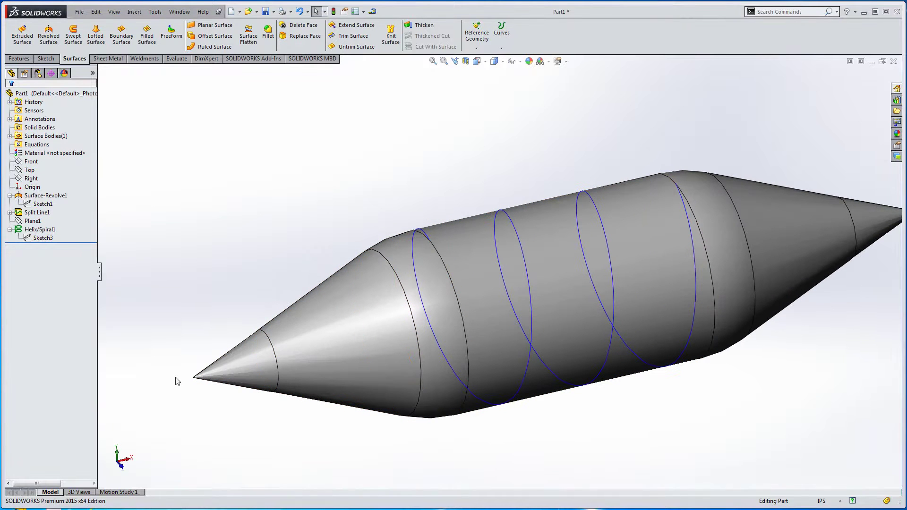
pyautogui.scroll(3, 262, 251)
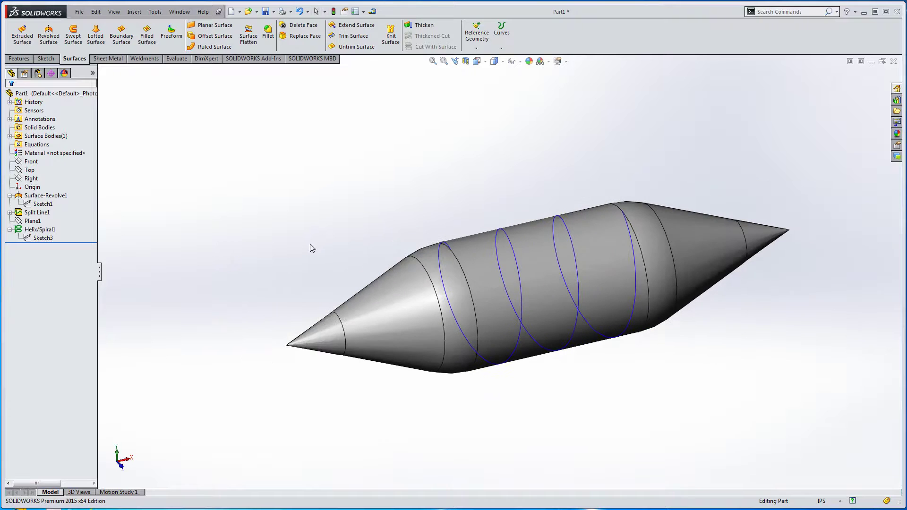
pyautogui.click(46, 58)
pyautogui.click(19, 49)
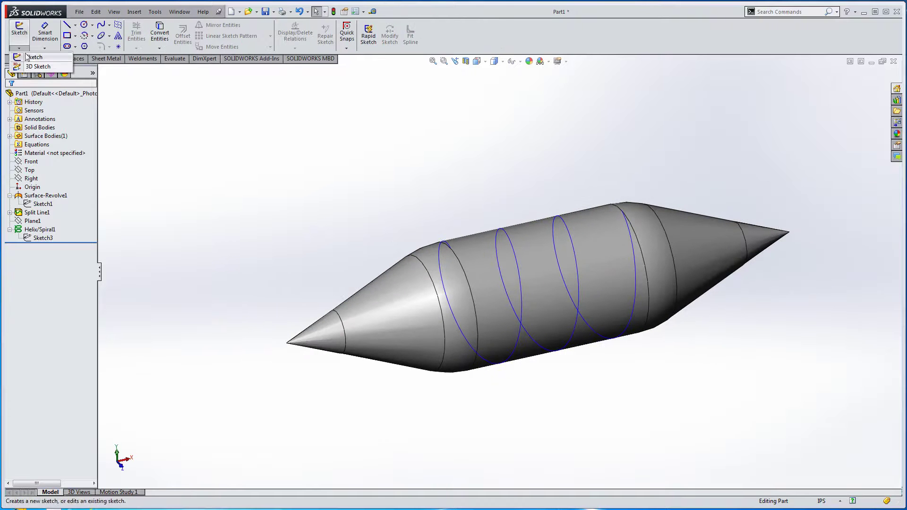
pyautogui.click(38, 66)
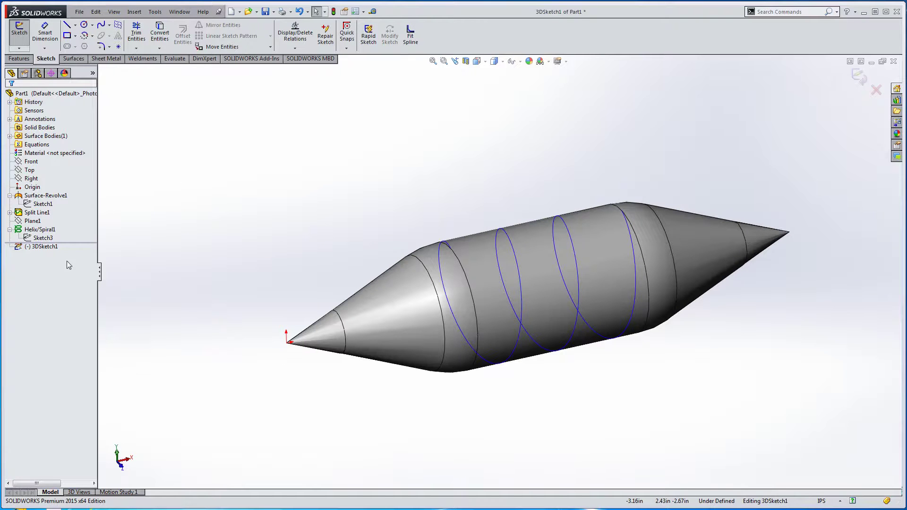
pyautogui.click(42, 203)
pyautogui.click(37, 191)
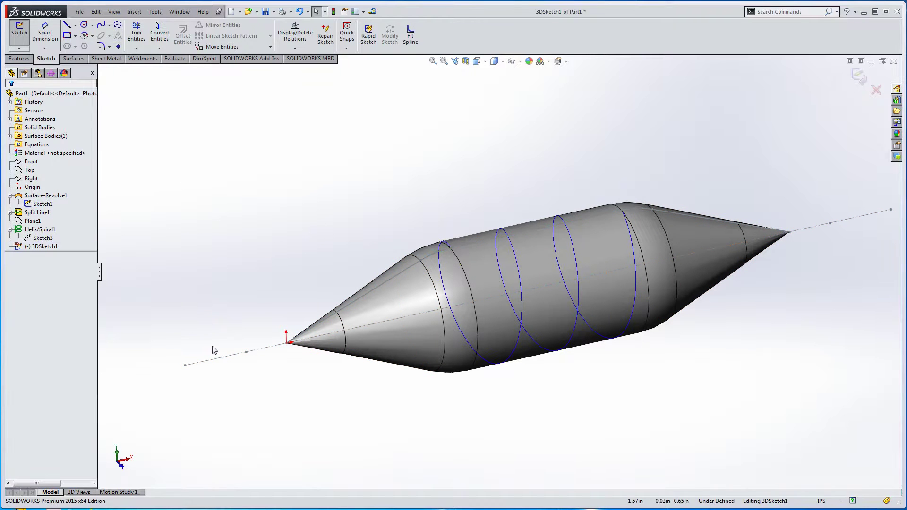
# Step: Convert Sketch1's two outermost axis lines beyond the cone tips into the 3D sketch, and hide Sketch1
pyautogui.click(218, 363)
pyautogui.click(159, 33)
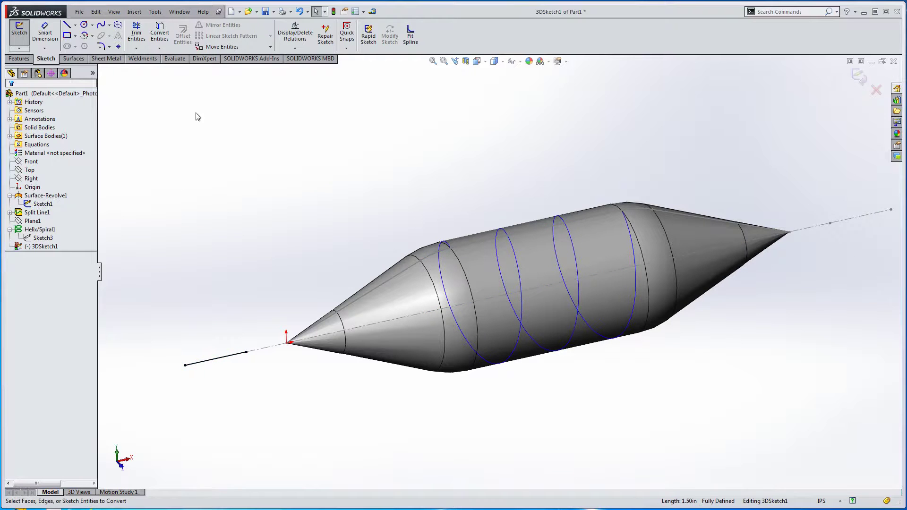
pyautogui.click(853, 218)
pyautogui.click(159, 33)
pyautogui.click(42, 204)
pyautogui.click(38, 190)
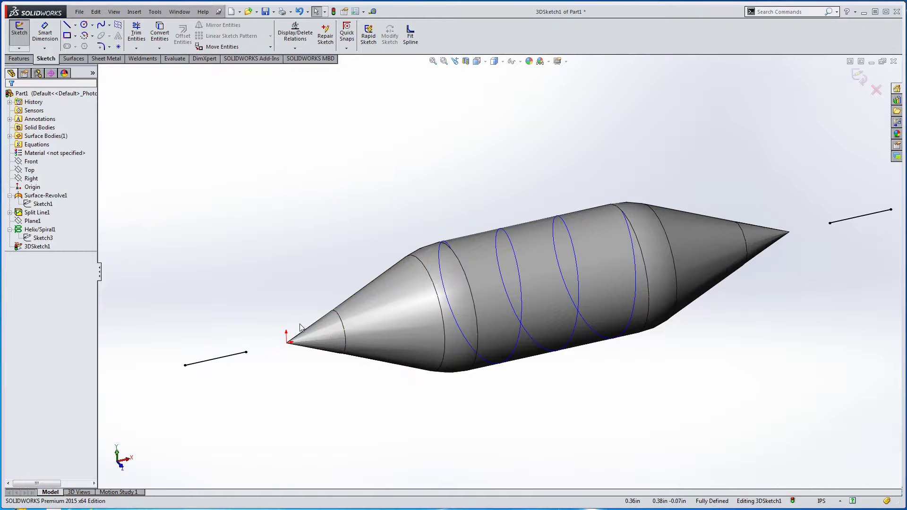
# Step: Create intersection curves between the Top plane and the larger split face of each cone
pyautogui.moveTo(289, 294); pyautogui.dragTo(267, 280, button='middle')
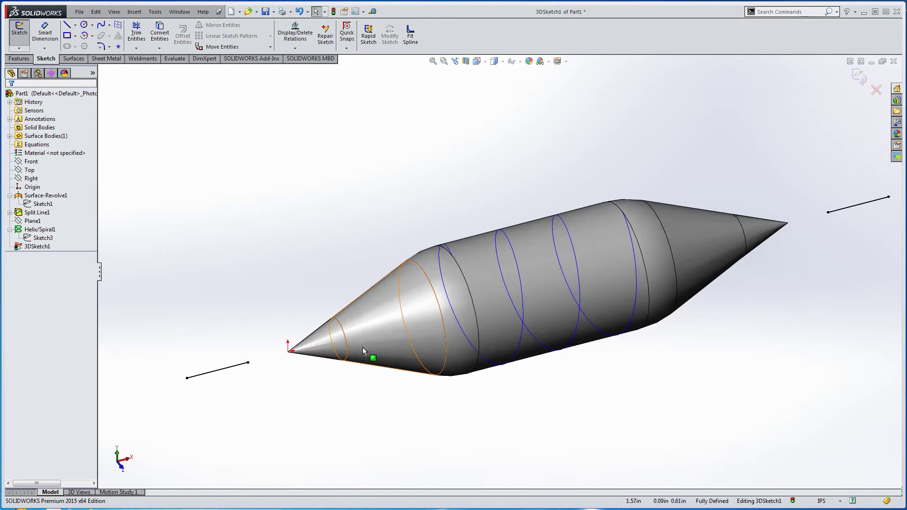
pyautogui.click(160, 48)
pyautogui.click(168, 68)
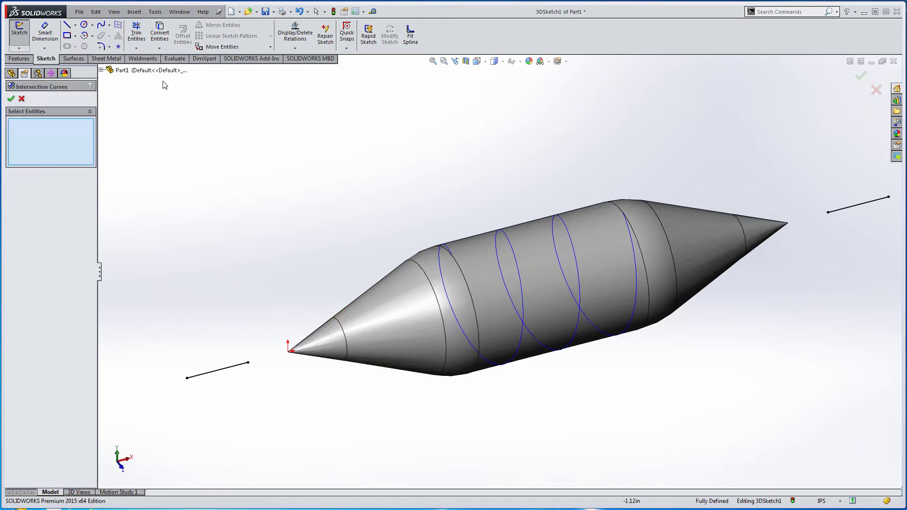
pyautogui.click(101, 69)
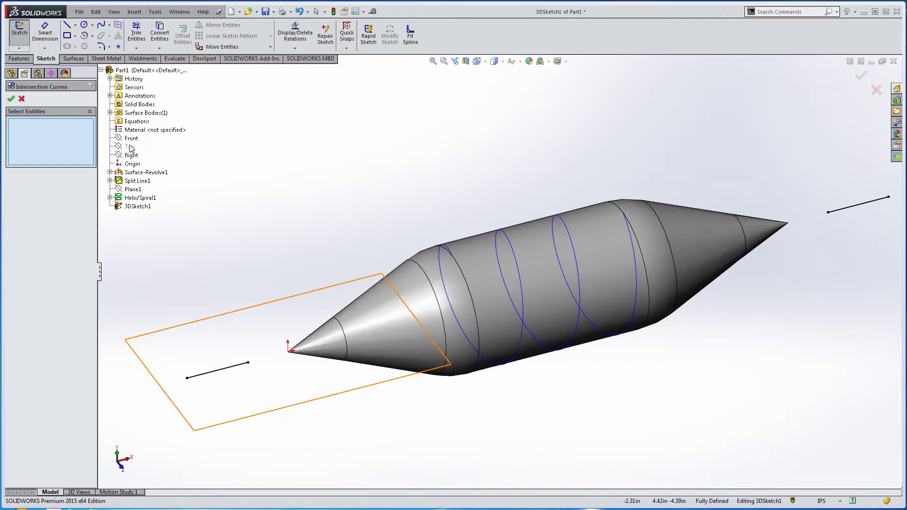
pyautogui.click(127, 147)
pyautogui.moveTo(307, 196)
pyautogui.mouseDown(button='middle')
pyautogui.moveTo(307, 144)
pyautogui.moveTo(307, 182)
pyautogui.mouseUp(button='middle')
pyautogui.click(378, 318)
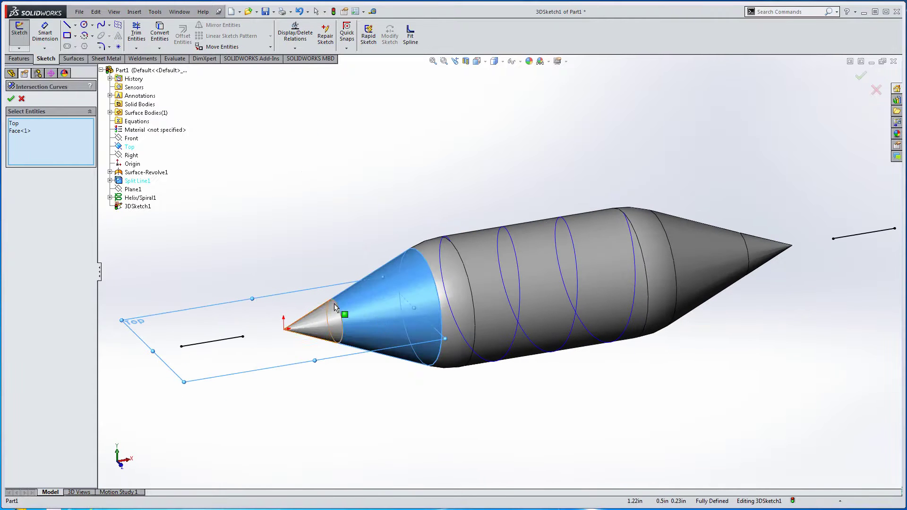
pyautogui.click(700, 254)
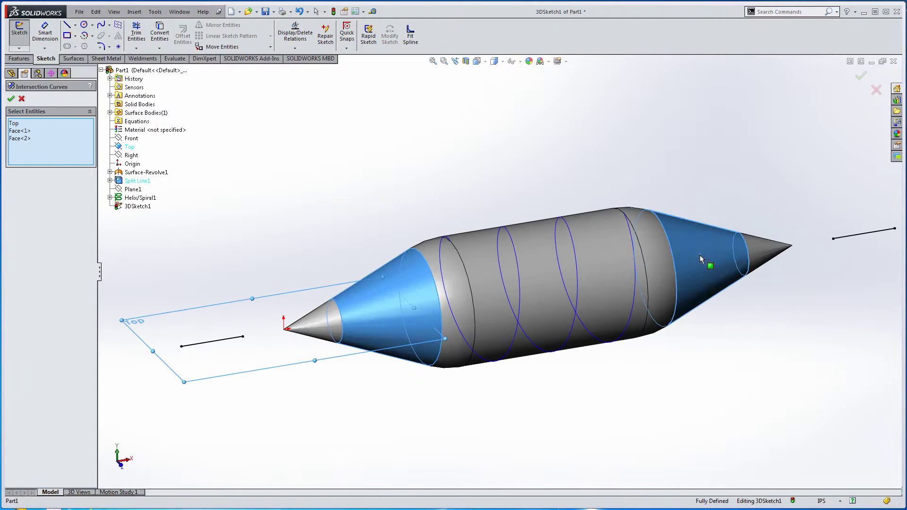
pyautogui.click(860, 76)
pyautogui.moveTo(360, 216); pyautogui.dragTo(353, 294, button='middle')
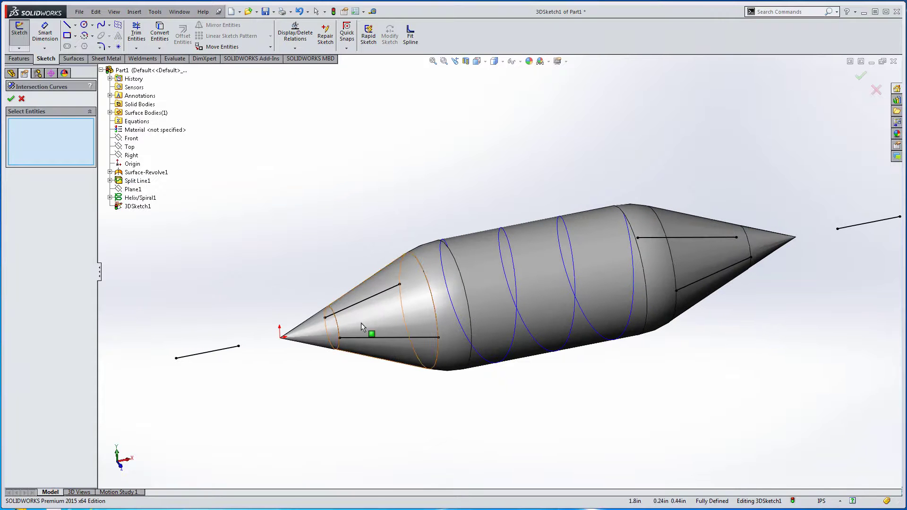
pyautogui.click(20, 99)
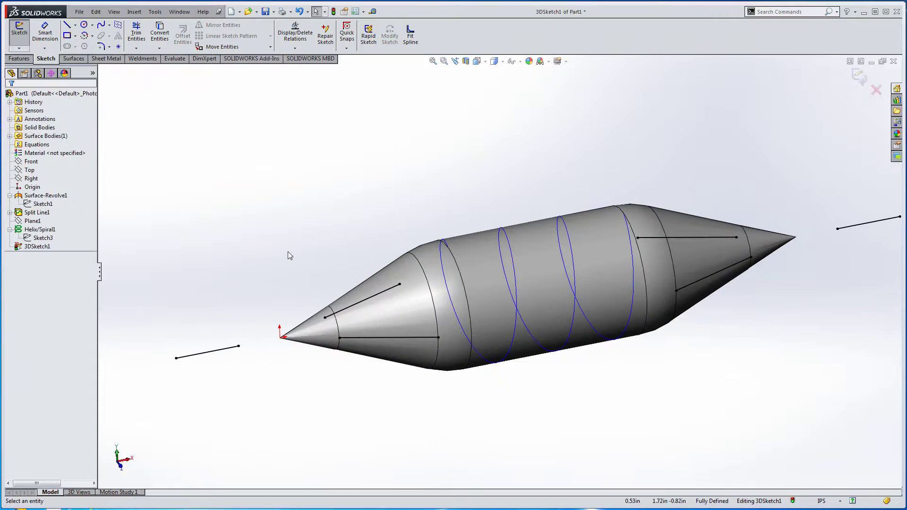
# Step: Convert the four intersection lines on the two cones to construction geometry
pyautogui.click(368, 304)
pyautogui.keyDown('ctrl'); pyautogui.click(387, 338); pyautogui.keyUp('ctrl')
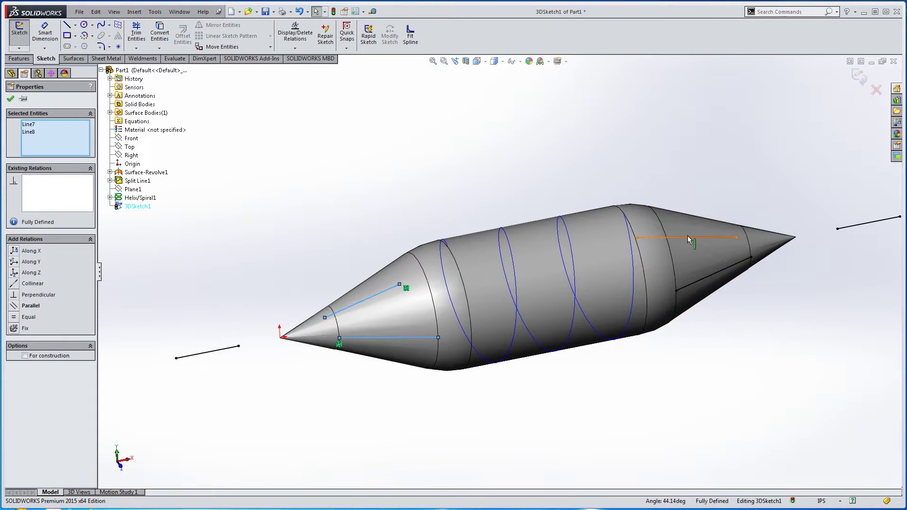
pyautogui.keyDown('ctrl'); pyautogui.click(712, 274); pyautogui.keyUp('ctrl')
pyautogui.keyDown('ctrl'); pyautogui.click(734, 238); pyautogui.keyUp('ctrl')
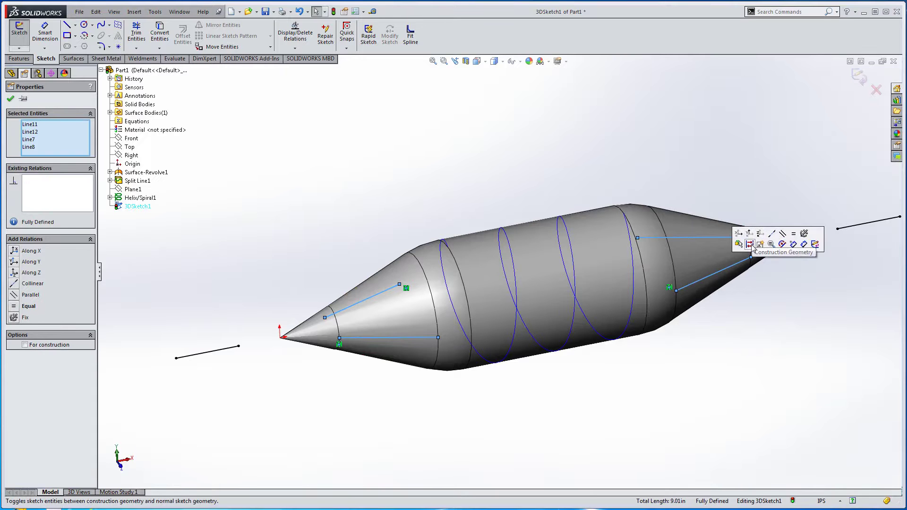
pyautogui.click(750, 244)
# Step: Draw a two-point spline from the tip-side end of the origin cone's front construction line to the inner end of the nearby axis line
pyautogui.scroll(-4, 312, 349)
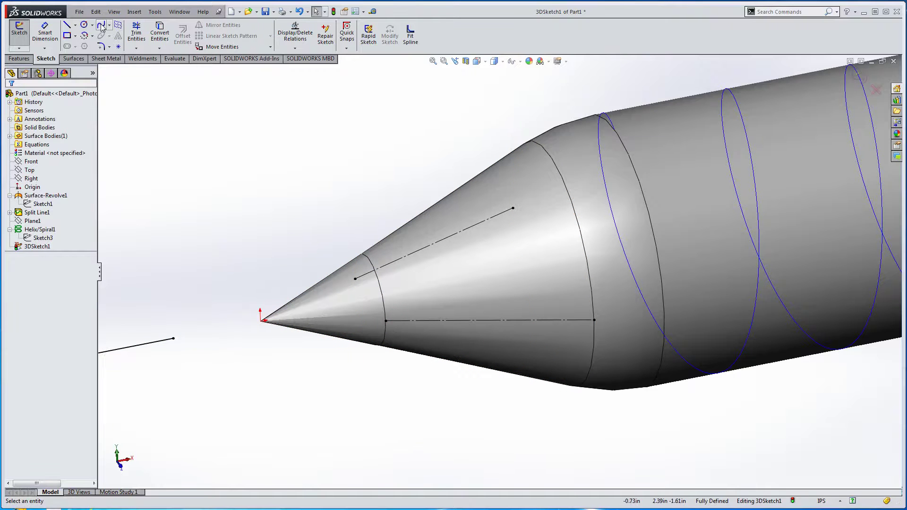
pyautogui.click(386, 320)
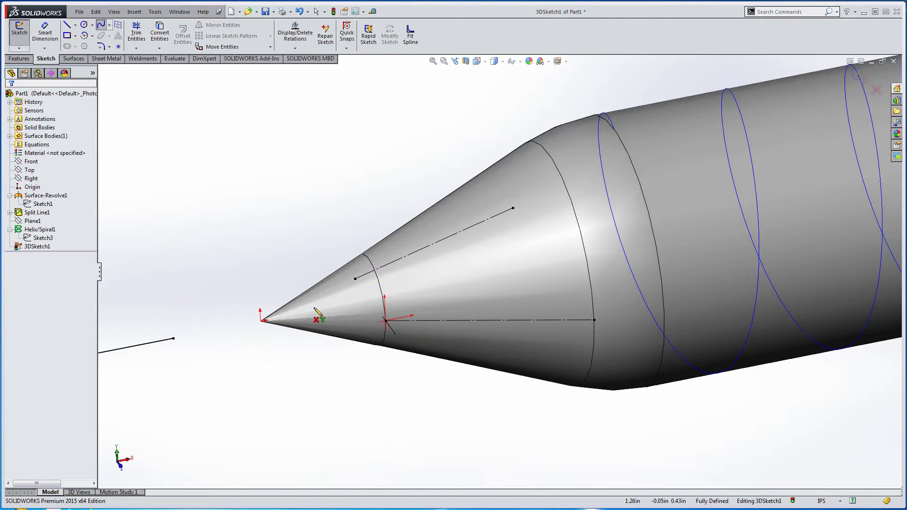
pyautogui.click(173, 339)
pyautogui.rightClick(197, 257)
pyautogui.click(214, 285)
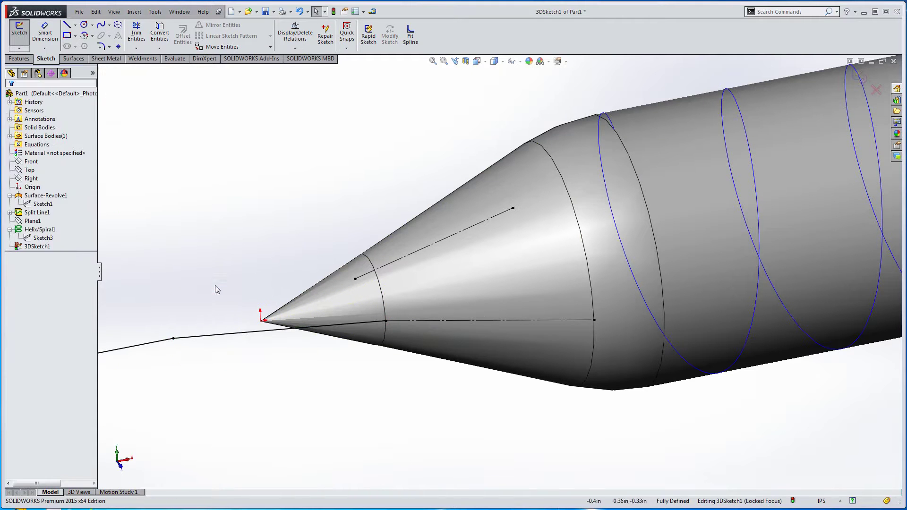
# Step: Make the spline at the origin cone tangent to the straight axis line and to the construction line on the cone
pyautogui.click(192, 336)
pyautogui.keyDown('ctrl'); pyautogui.click(160, 341); pyautogui.keyUp('ctrl')
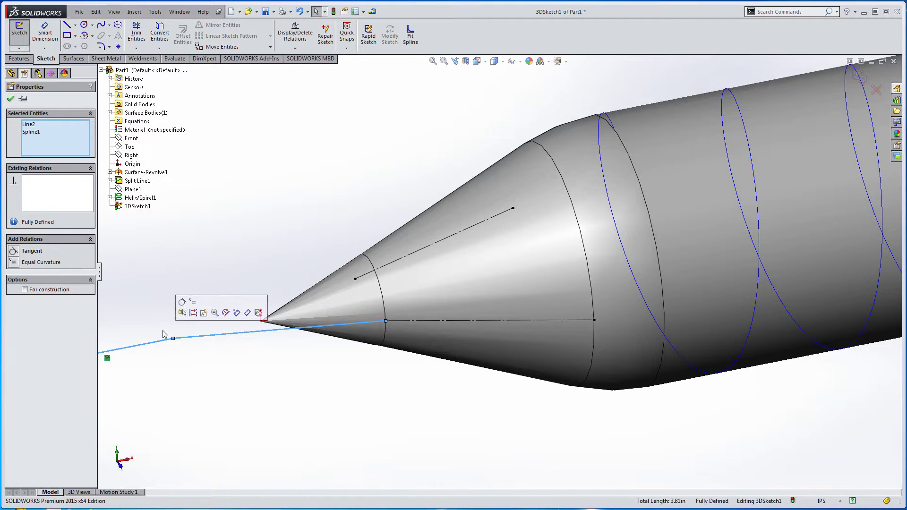
pyautogui.click(182, 301)
pyautogui.click(211, 293)
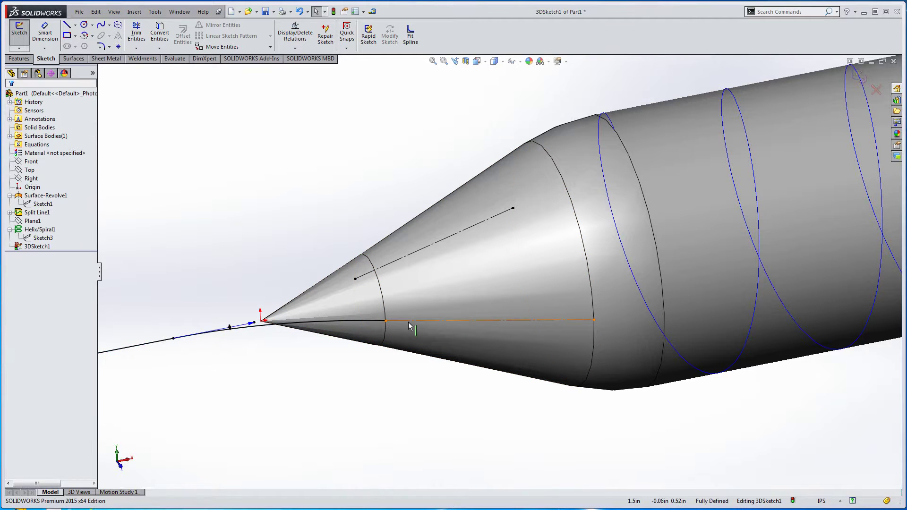
pyautogui.click(409, 321)
pyautogui.keyDown('ctrl'); pyautogui.click(367, 322); pyautogui.keyUp('ctrl')
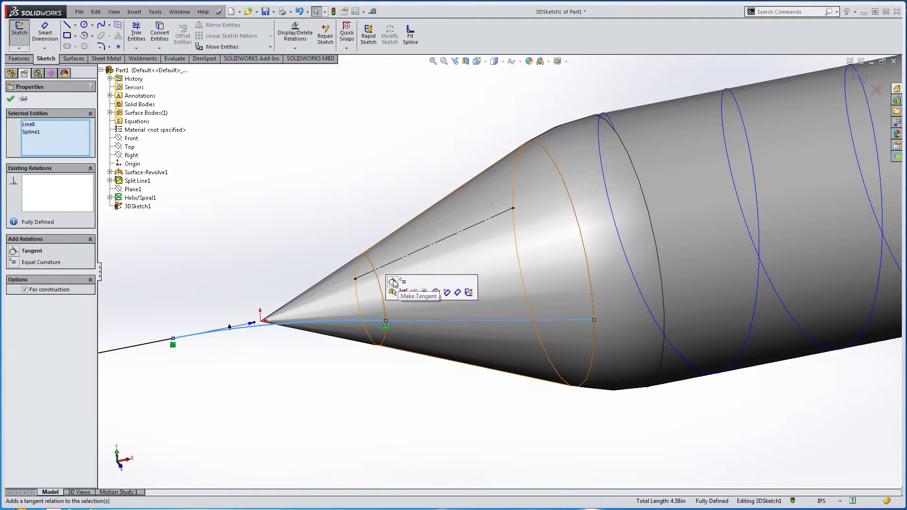
pyautogui.click(394, 283)
# Step: Draw a two-point spline from the opposite cone's construction line, at its tip-side end, to the inner end of the far axis line
pyautogui.moveTo(379, 309); pyautogui.dragTo(401, 411, button='middle')
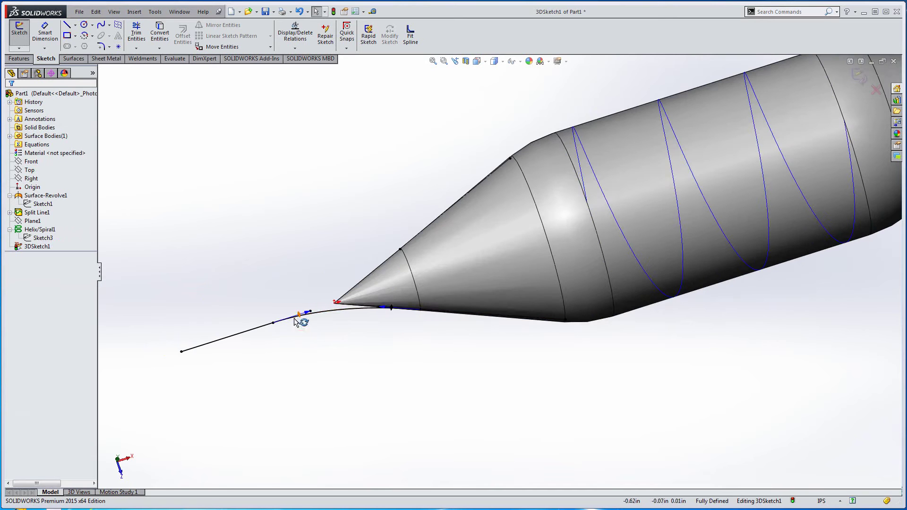
pyautogui.moveTo(310, 250); pyautogui.dragTo(571, 226, button='middle')
pyautogui.scroll(-3, 571, 226)
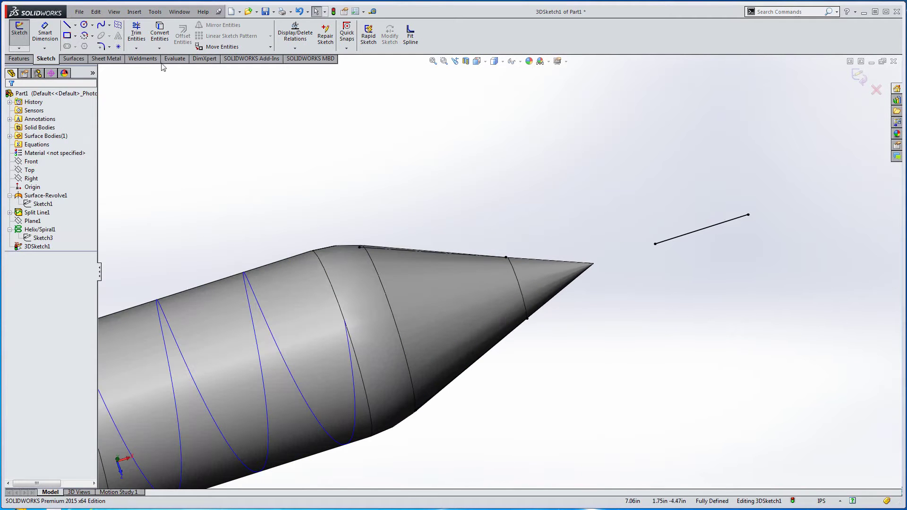
pyautogui.click(506, 257)
pyautogui.rightClick(656, 244)
pyautogui.click(698, 271)
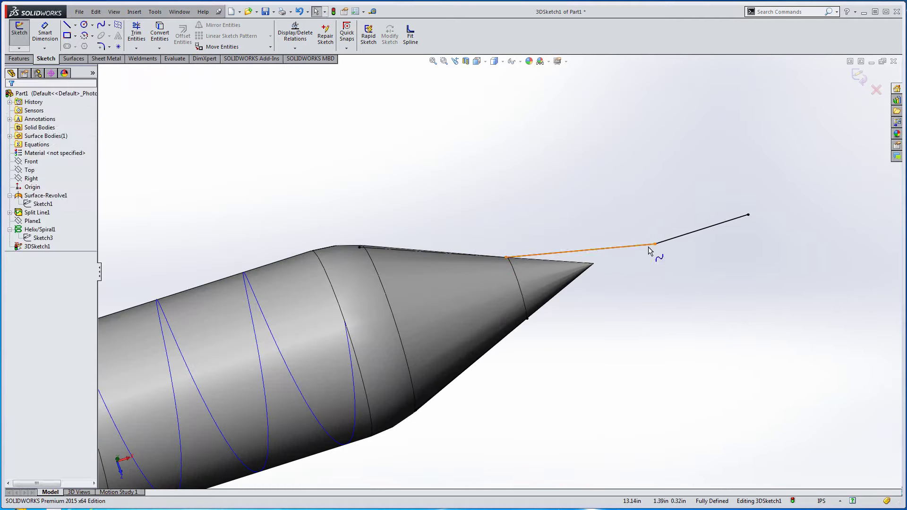
# Step: Make the spline at the far cone tangent to the straight axis line it meets
pyautogui.click(673, 240)
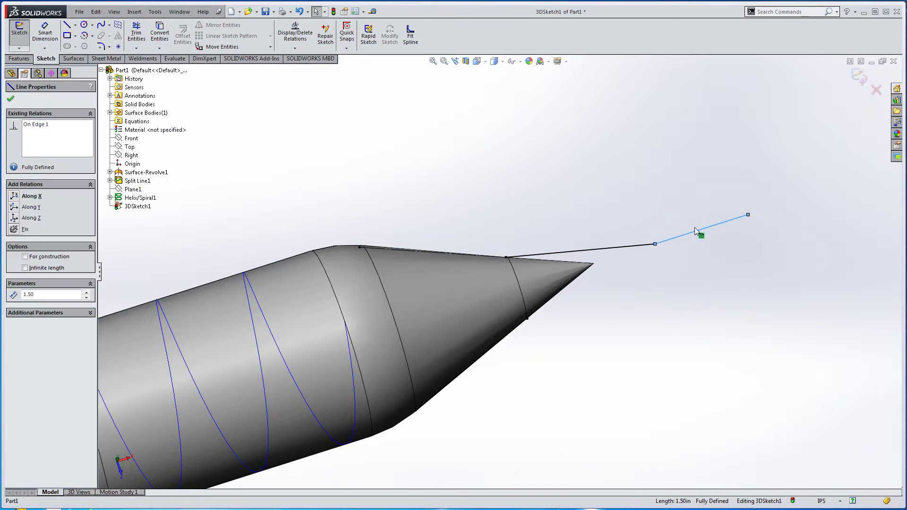
pyautogui.keyDown('ctrl'); pyautogui.click(635, 248); pyautogui.keyUp('ctrl')
pyautogui.click(665, 213)
pyautogui.scroll(-3, 541, 261)
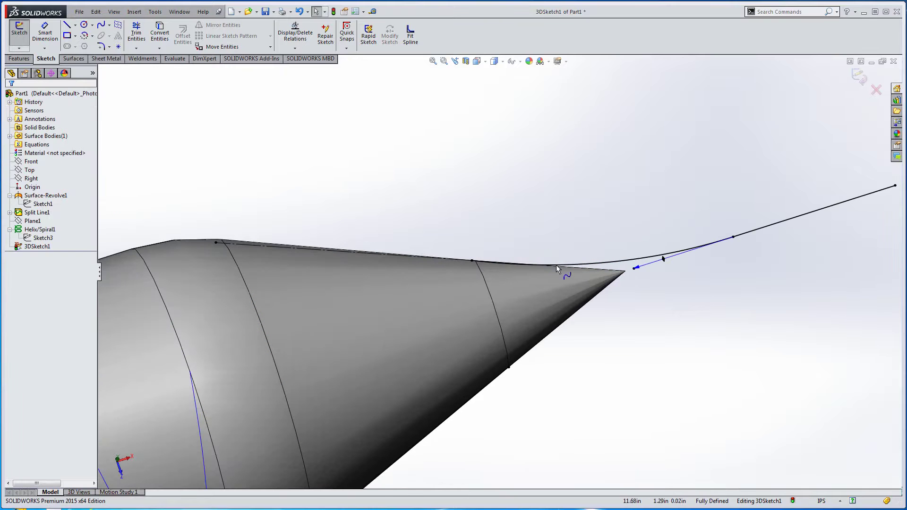
# Step: Make the spline at the far cone tangent to the construction line it meets on the cone
pyautogui.click(559, 264)
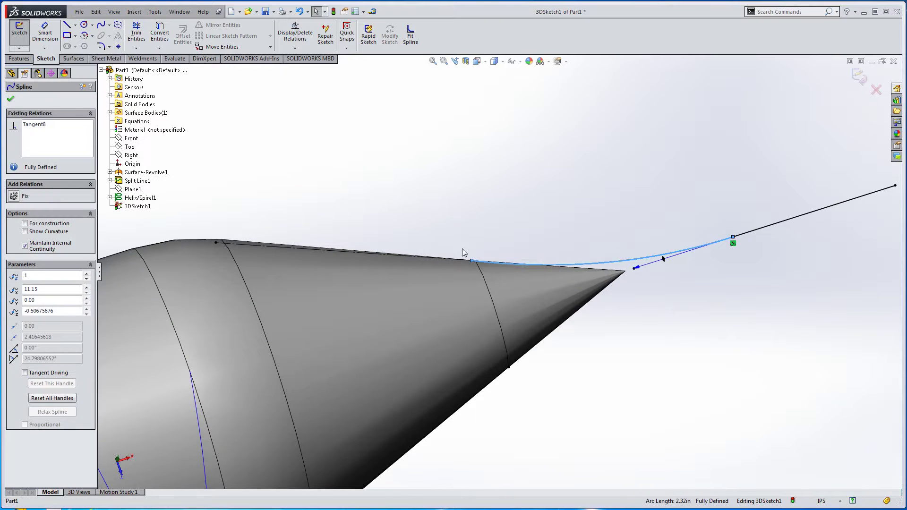
pyautogui.keyDown('ctrl'); pyautogui.click(437, 258); pyautogui.keyUp('ctrl')
pyautogui.click(461, 217)
pyautogui.click(446, 210)
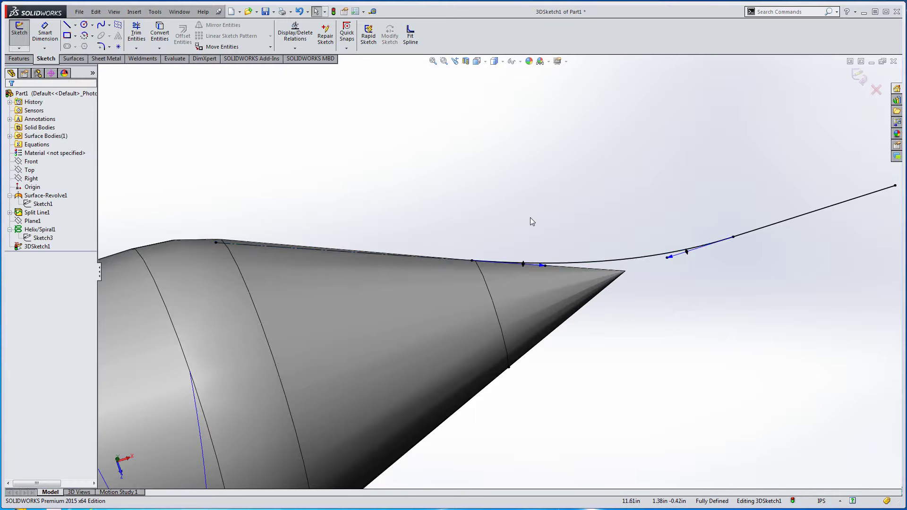
# Step: Draw a four-point spline on surface from near the origin cone's front construction line's tip-side end to near the helix's start
pyautogui.scroll(3, 531, 228)
pyautogui.scroll(6, 531, 228)
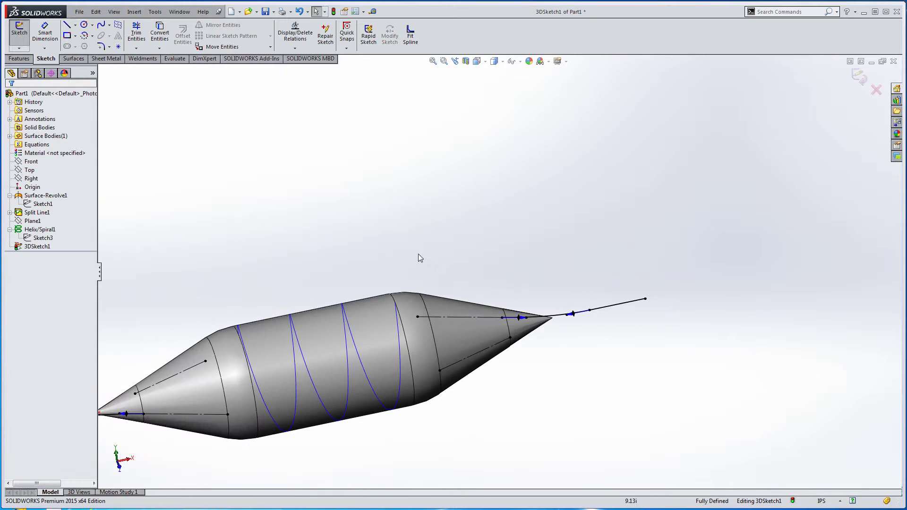
pyautogui.scroll(-5, 284, 293)
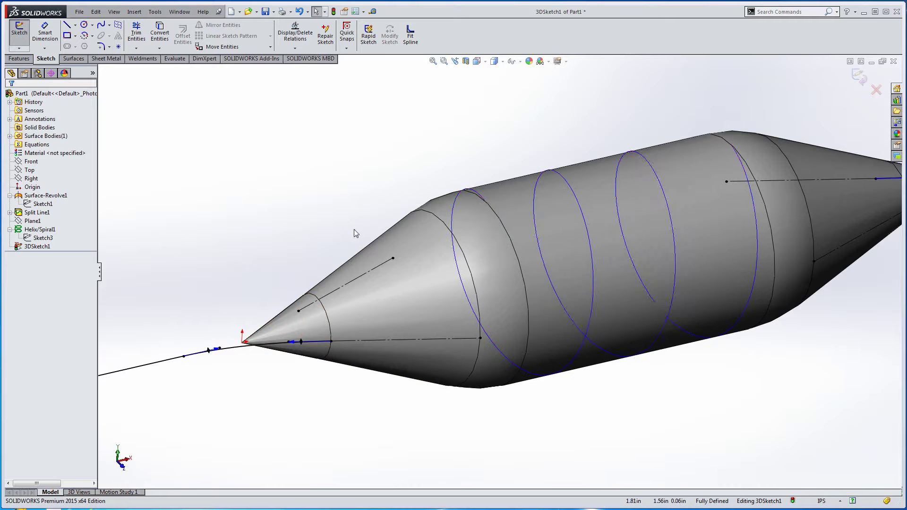
pyautogui.keyDown('ctrl'); pyautogui.moveTo(371, 227); pyautogui.dragTo(330, 203, button='middle'); pyautogui.keyUp('ctrl')
pyautogui.scroll(-3, 278, 218)
pyautogui.click(109, 24)
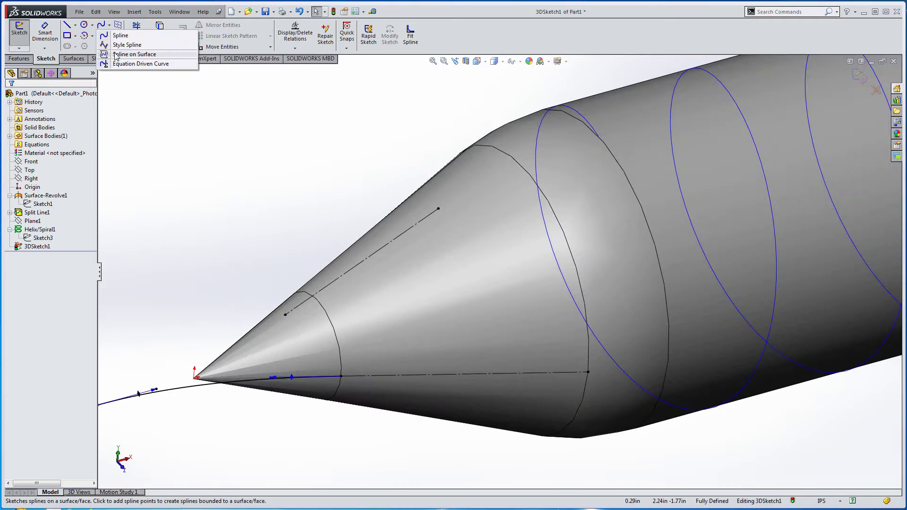
pyautogui.click(139, 54)
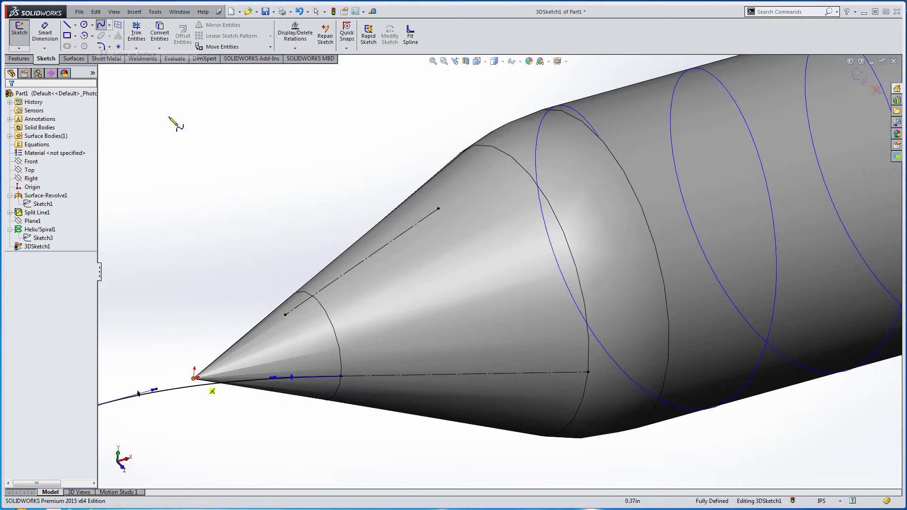
pyautogui.click(352, 371)
pyautogui.click(553, 293)
pyautogui.click(584, 233)
pyautogui.doubleClick(600, 147)
pyautogui.rightClick(610, 153)
pyautogui.click(615, 155)
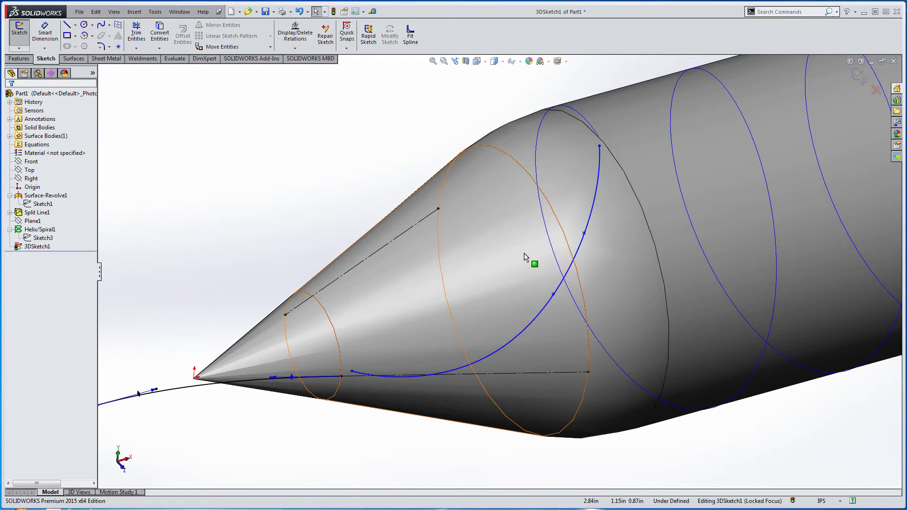
# Step: Join the origin cone's surface spline to the tip-side end of the construction line and make it tangent to the lead-in spline there
pyautogui.scroll(4, 362, 369)
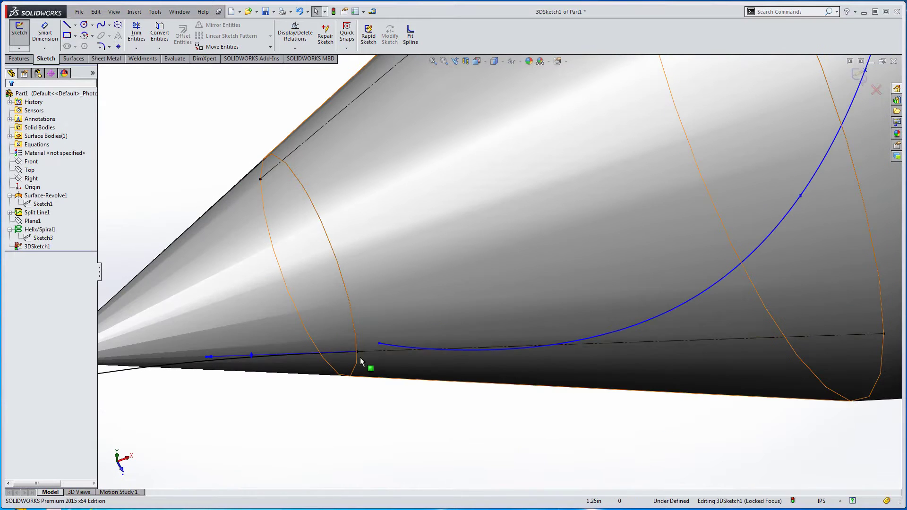
pyautogui.moveTo(368, 373); pyautogui.dragTo(365, 330, button='middle')
pyautogui.moveTo(380, 344); pyautogui.dragTo(363, 353)
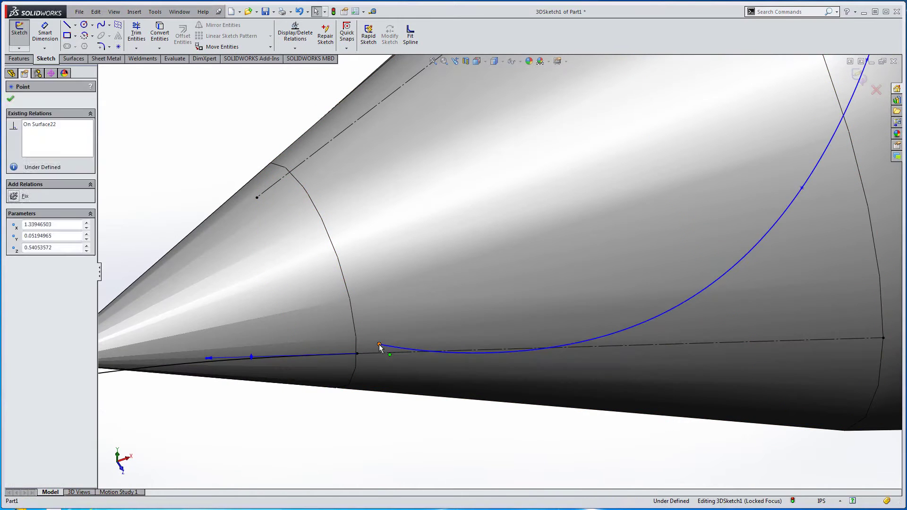
pyautogui.press('Escape')
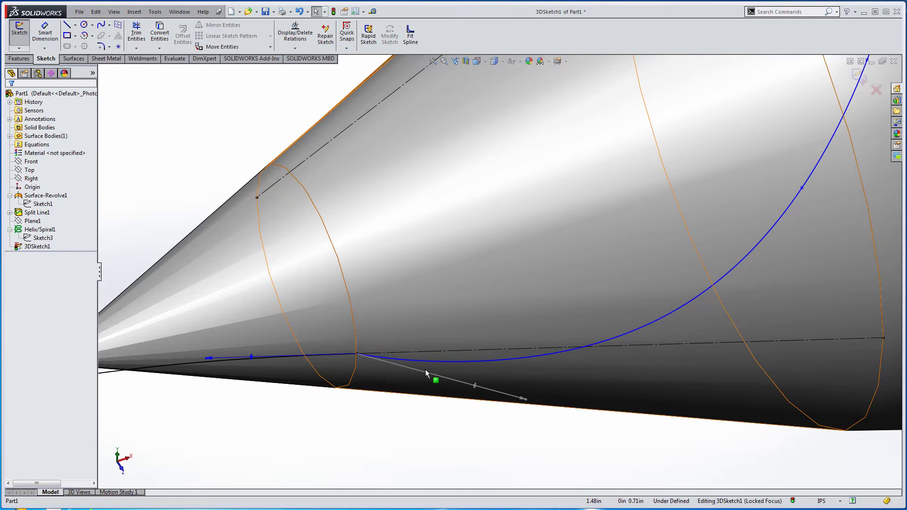
pyautogui.click(394, 359)
pyautogui.keyDown('ctrl'); pyautogui.click(321, 357); pyautogui.keyUp('ctrl')
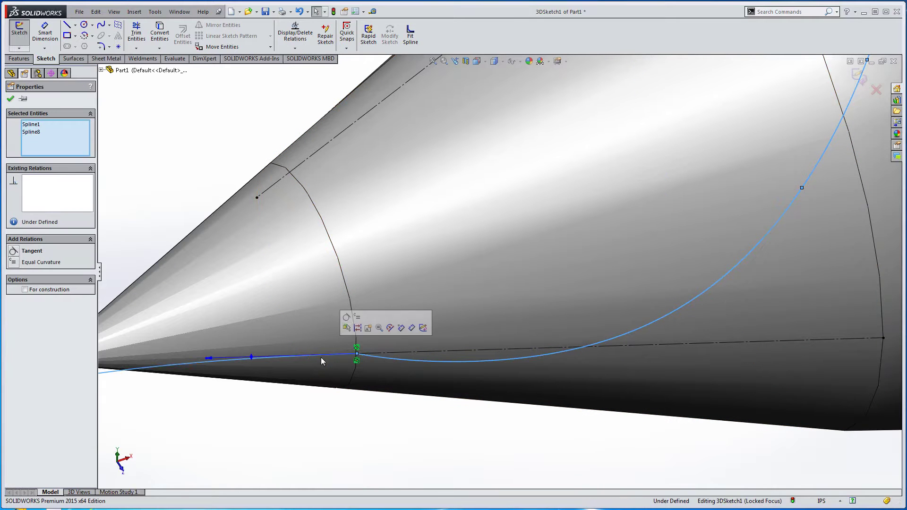
pyautogui.click(349, 326)
pyautogui.press('Escape')
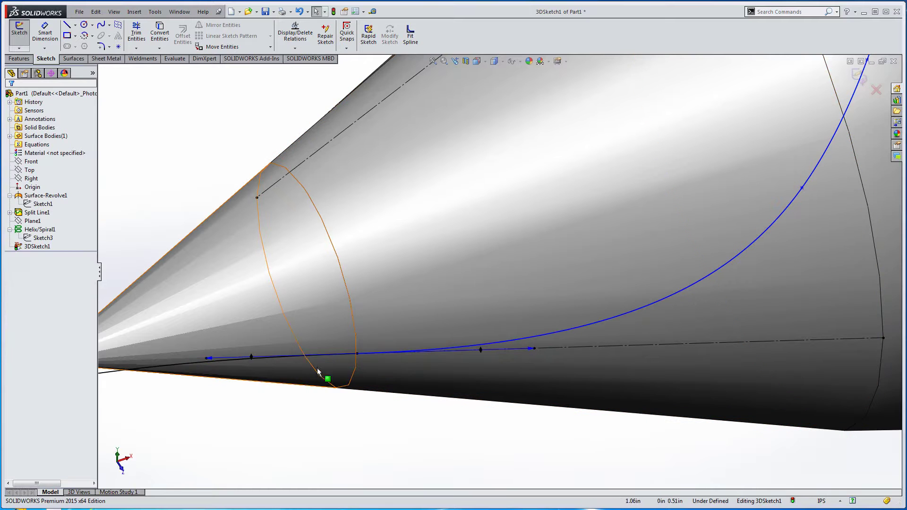
# Step: Join the other end of the origin cone's surface spline to the helix endpoint and make the spline tangent to the helix
pyautogui.moveTo(539, 302); pyautogui.dragTo(472, 243, button='middle')
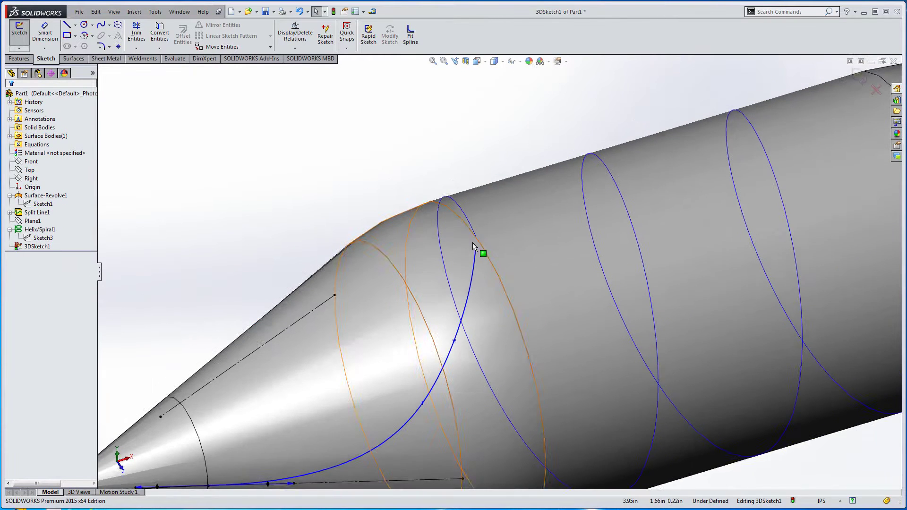
pyautogui.scroll(-3, 477, 255)
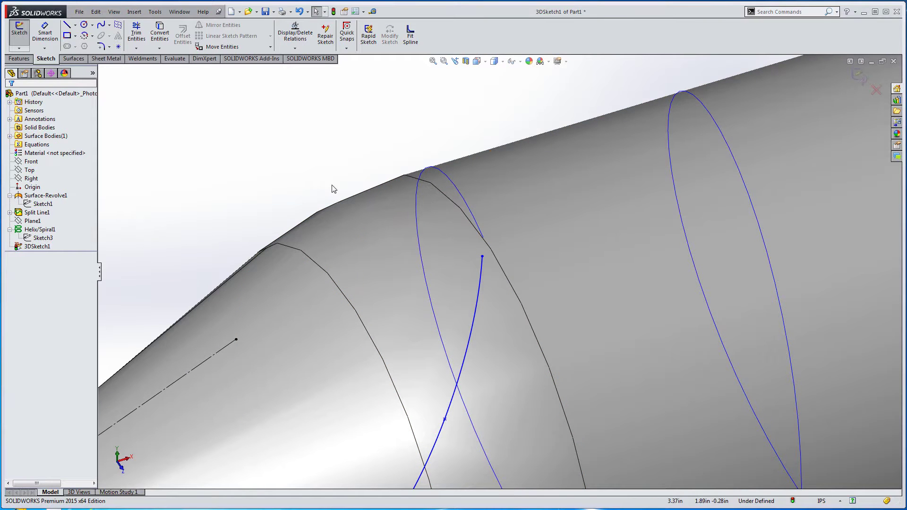
pyautogui.moveTo(482, 256); pyautogui.dragTo(483, 240)
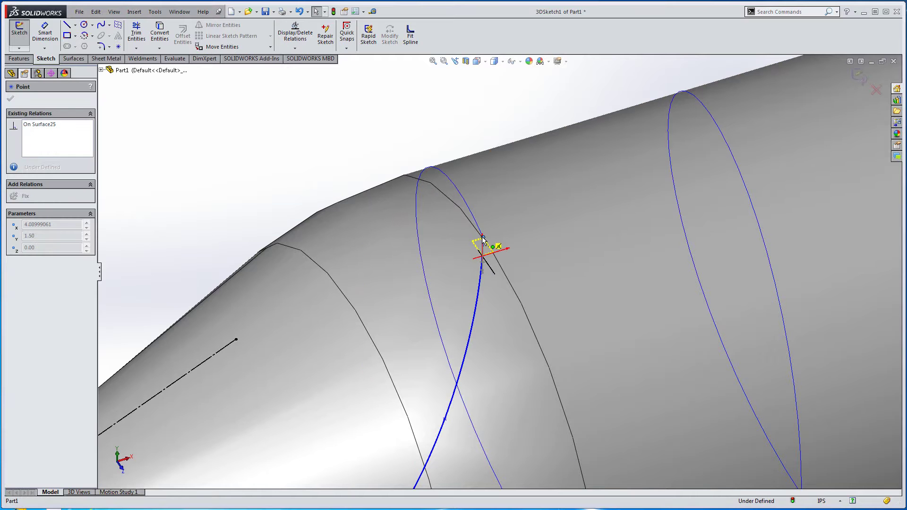
pyautogui.click(324, 151)
pyautogui.click(482, 263)
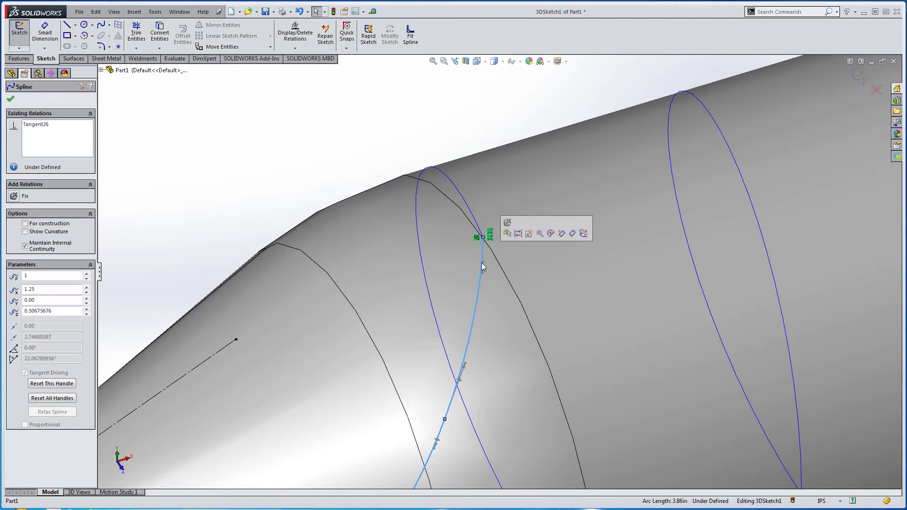
pyautogui.keyDown('ctrl'); pyautogui.click(470, 213); pyautogui.keyUp('ctrl')
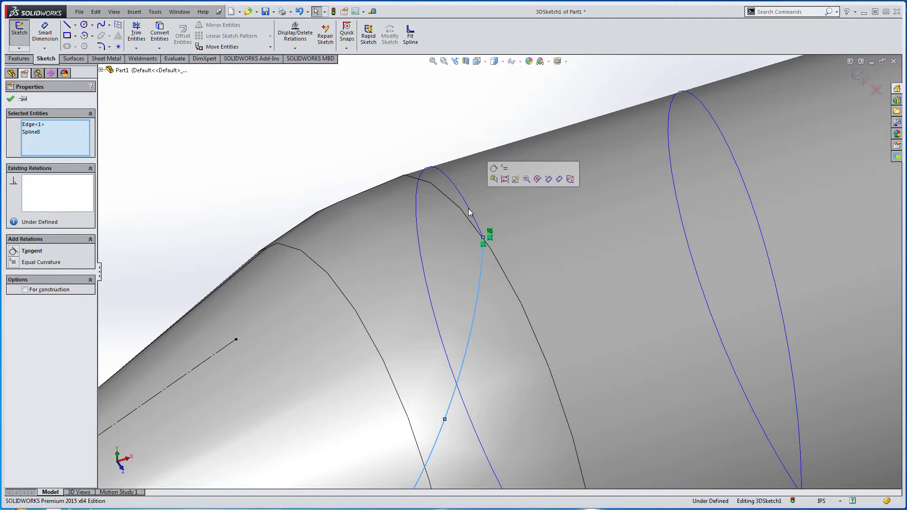
pyautogui.click(494, 168)
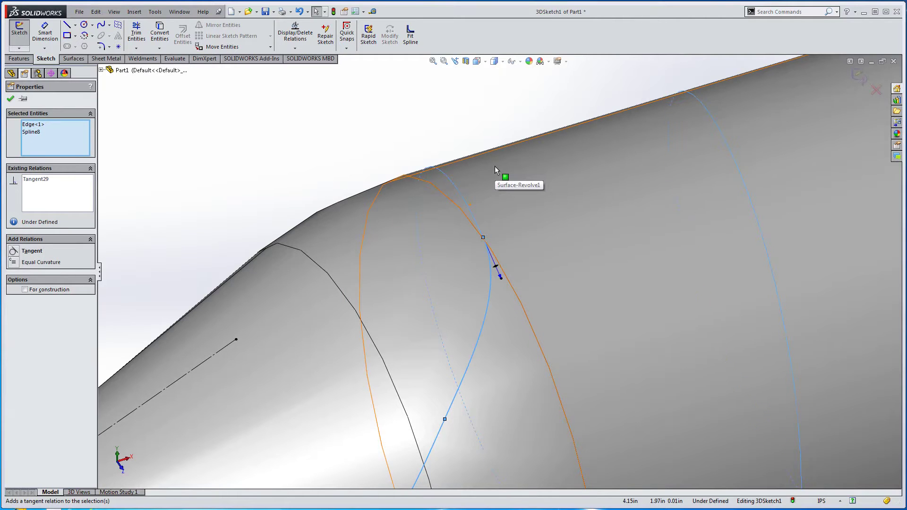
# Step: Delete the two interior points of the surface spline on the origin cone
pyautogui.scroll(5, 475, 282)
pyautogui.moveTo(474, 282); pyautogui.dragTo(424, 257, button='middle')
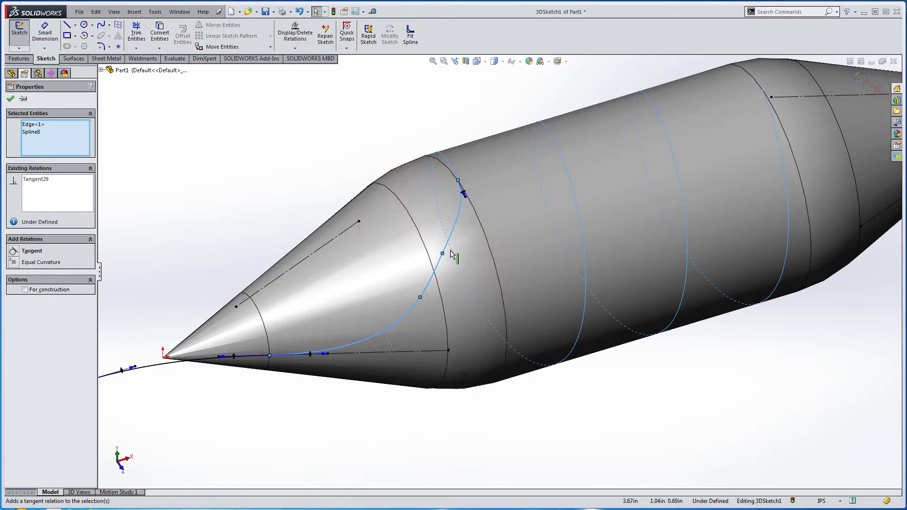
pyautogui.press('Escape')
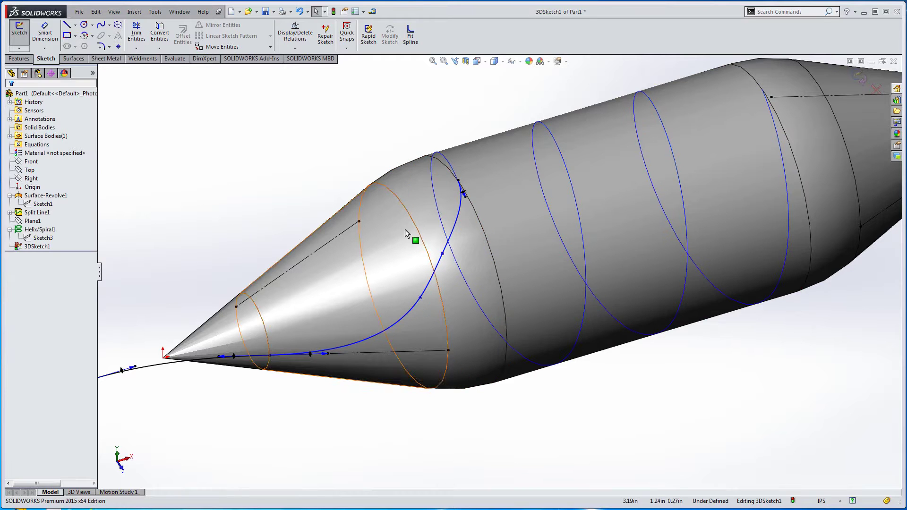
pyautogui.click(443, 254)
pyautogui.press('Delete')
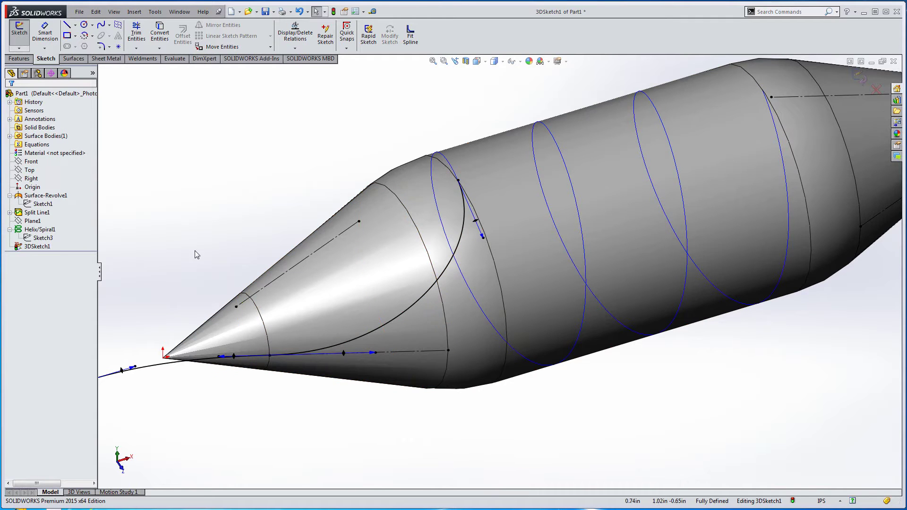
# Step: Draw a four-point spline on surface on the opposite cone, from near the construction line's tip-side end to near the helix's far end
pyautogui.scroll(5, 279, 232)
pyautogui.moveTo(366, 236); pyautogui.dragTo(480, 218, button='middle')
pyautogui.scroll(-3, 301, 245)
pyautogui.moveTo(301, 244); pyautogui.dragTo(245, 148, button='middle')
pyautogui.scroll(-3, 359, 257)
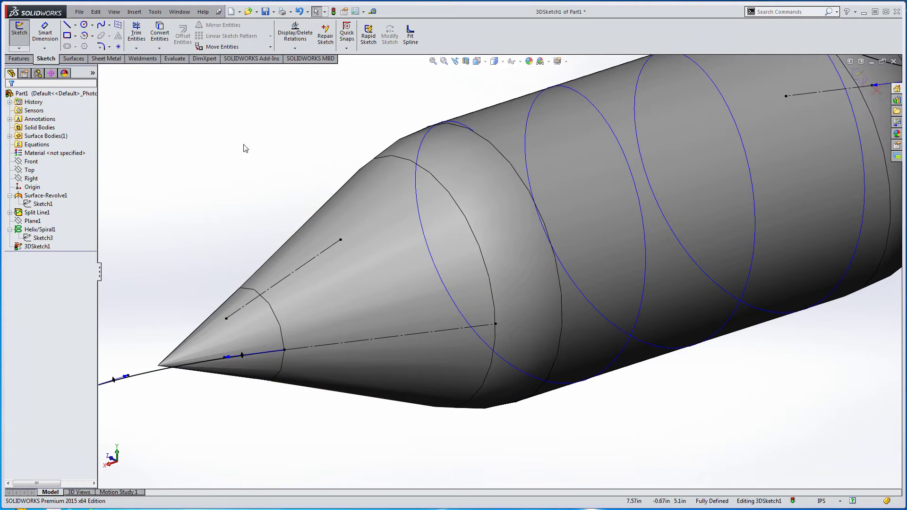
pyautogui.click(109, 26)
pyautogui.click(142, 52)
pyautogui.scroll(-1, 329, 321)
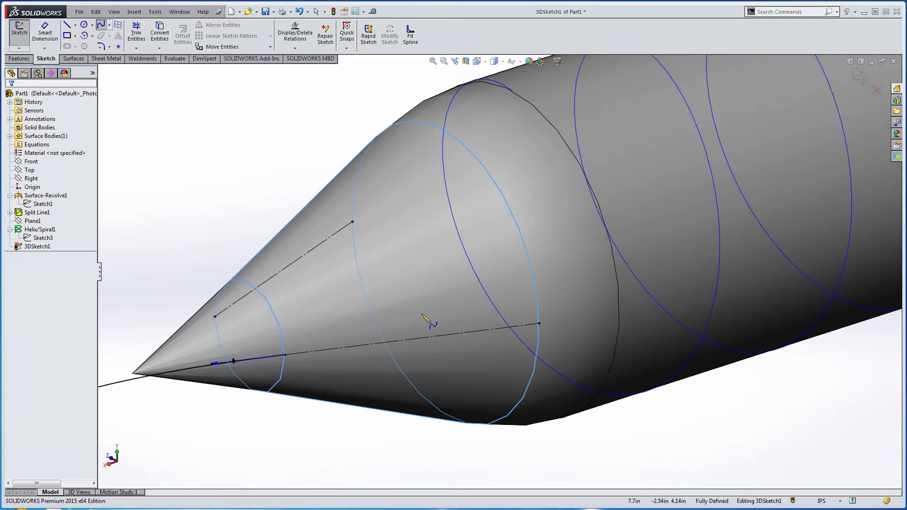
pyautogui.click(292, 346)
pyautogui.click(493, 263)
pyautogui.click(530, 188)
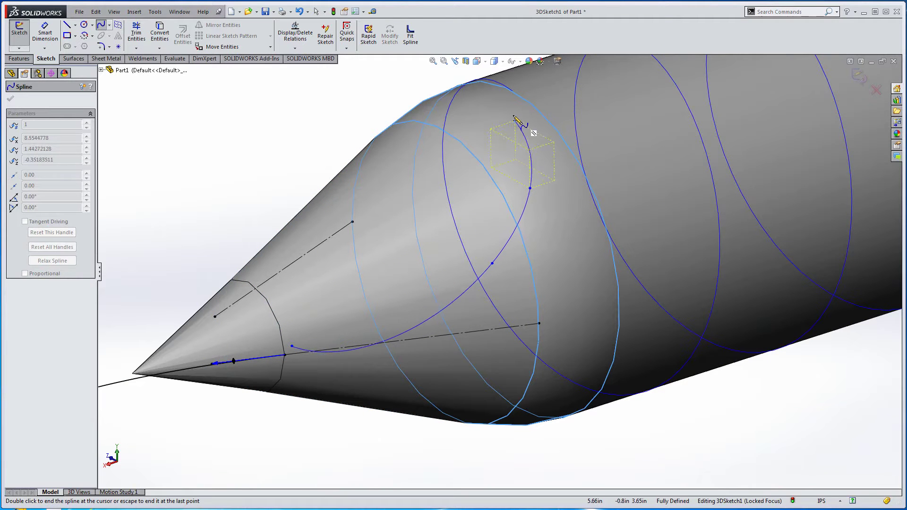
pyautogui.rightClick(514, 105)
pyautogui.click(522, 124)
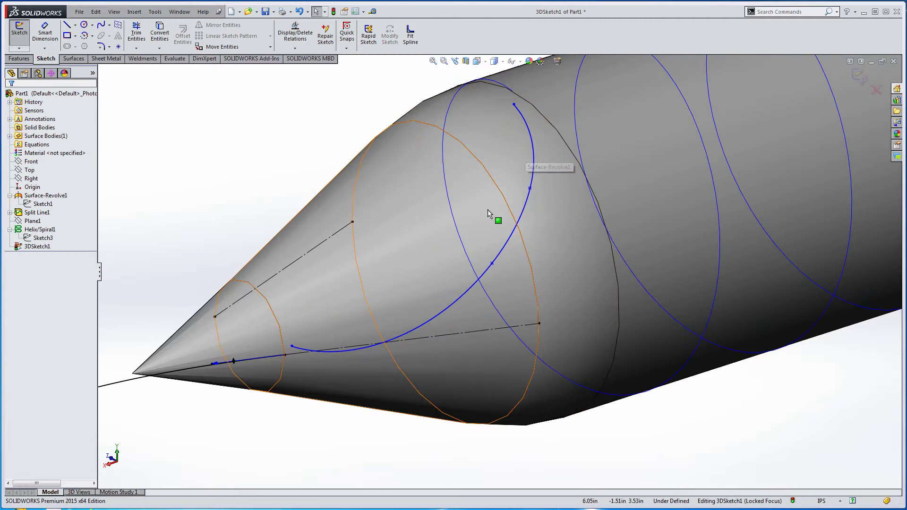
# Step: Join the far cone's surface spline to the tip-side end of its construction line and make it tangent to the adjoining lead-out spline
pyautogui.scroll(-5, 319, 336)
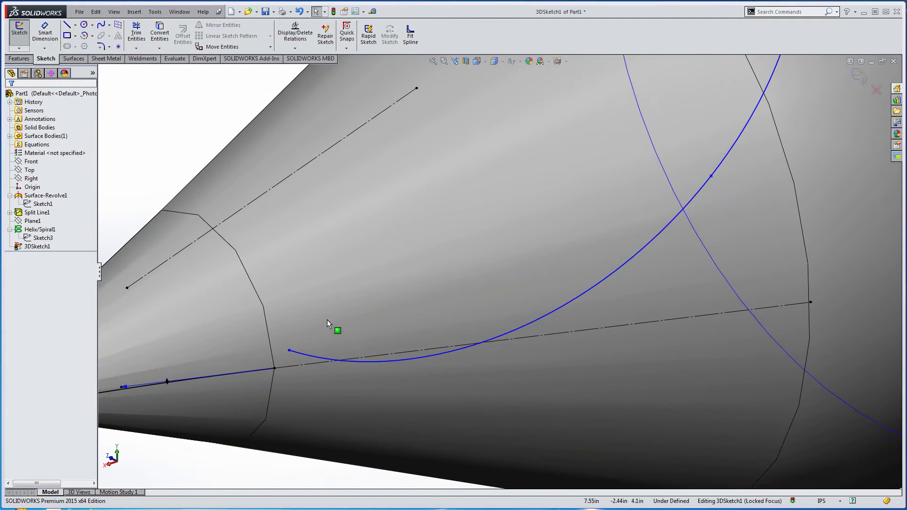
pyautogui.click(274, 362)
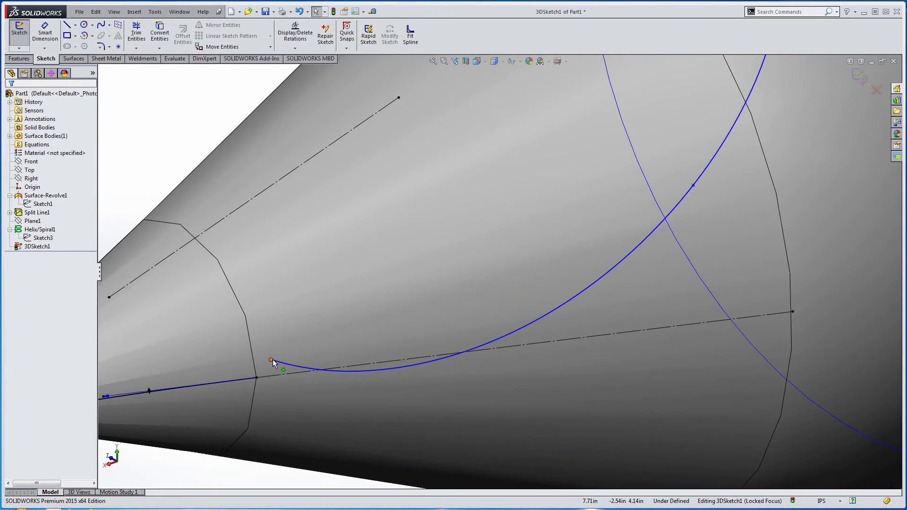
pyautogui.moveTo(273, 360); pyautogui.dragTo(259, 375)
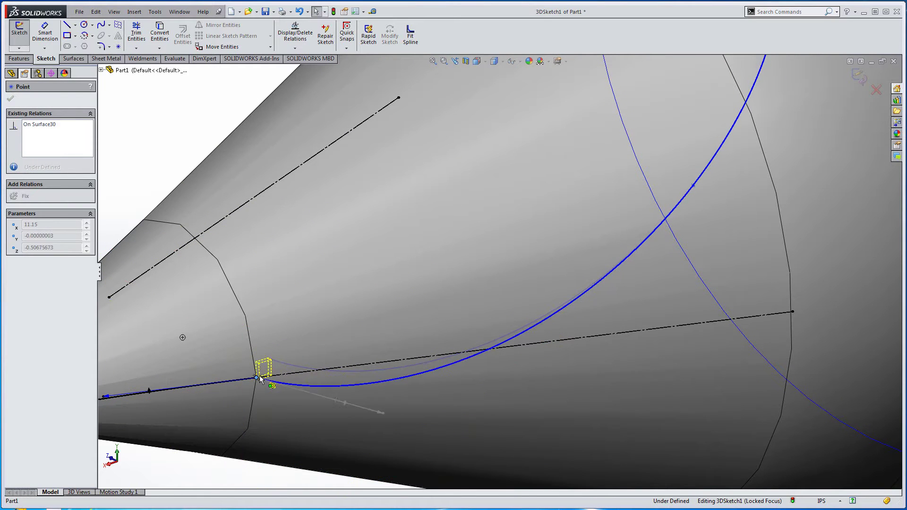
pyautogui.press('Escape')
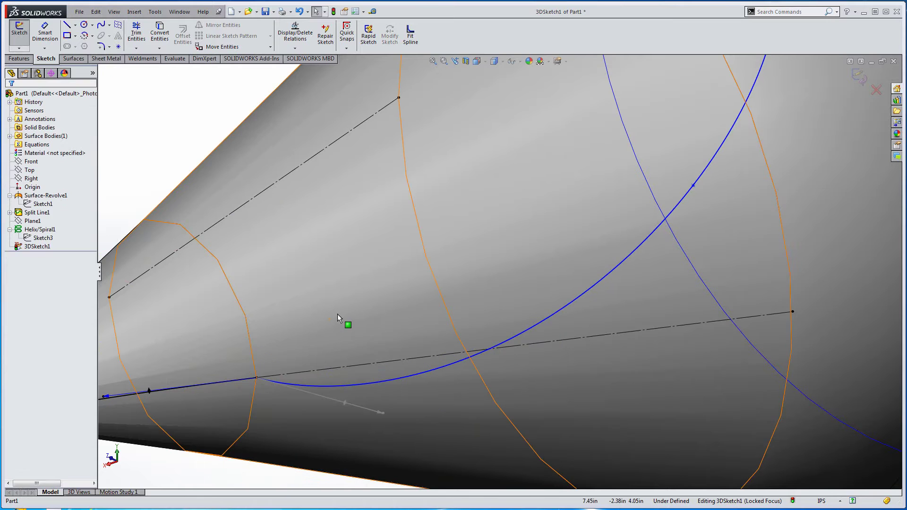
pyautogui.click(296, 384)
pyautogui.keyDown('ctrl'); pyautogui.click(234, 380); pyautogui.keyUp('ctrl')
pyautogui.click(263, 339)
# Step: Join the far cone's surface spline to the helix's far endpoint and make it tangent to the helix
pyautogui.scroll(5, 335, 308)
pyautogui.moveTo(335, 308); pyautogui.dragTo(434, 248, button='middle')
pyautogui.press('Escape')
pyautogui.click(412, 257)
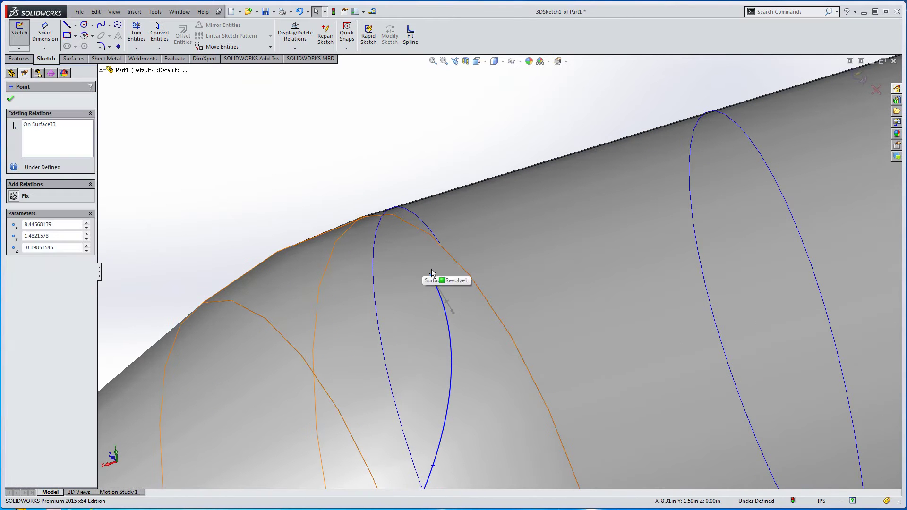
pyautogui.press('Escape')
pyautogui.click(431, 268)
pyautogui.moveTo(432, 274); pyautogui.dragTo(441, 244)
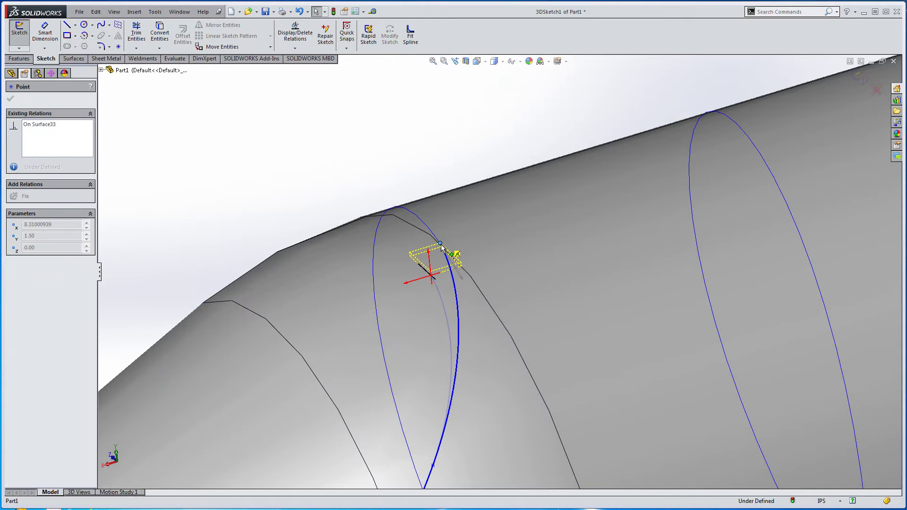
pyautogui.click(397, 185)
pyautogui.click(423, 223)
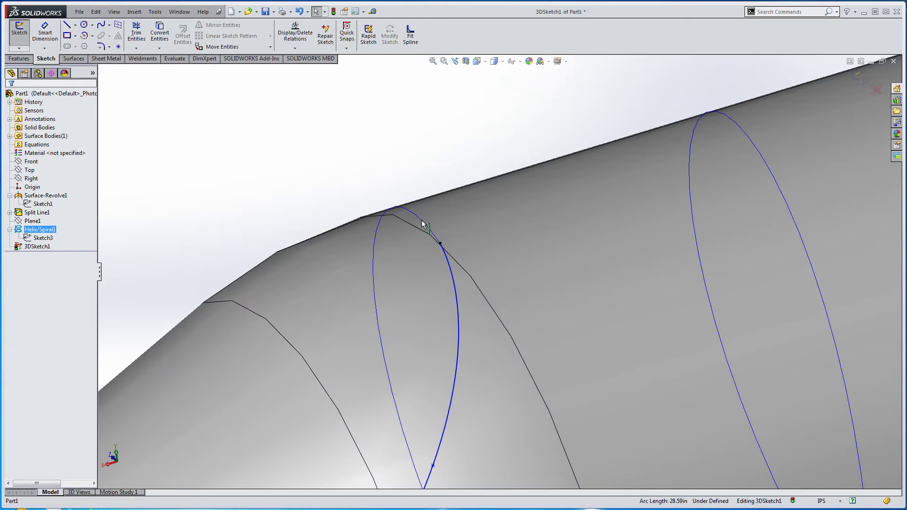
pyautogui.click(446, 261)
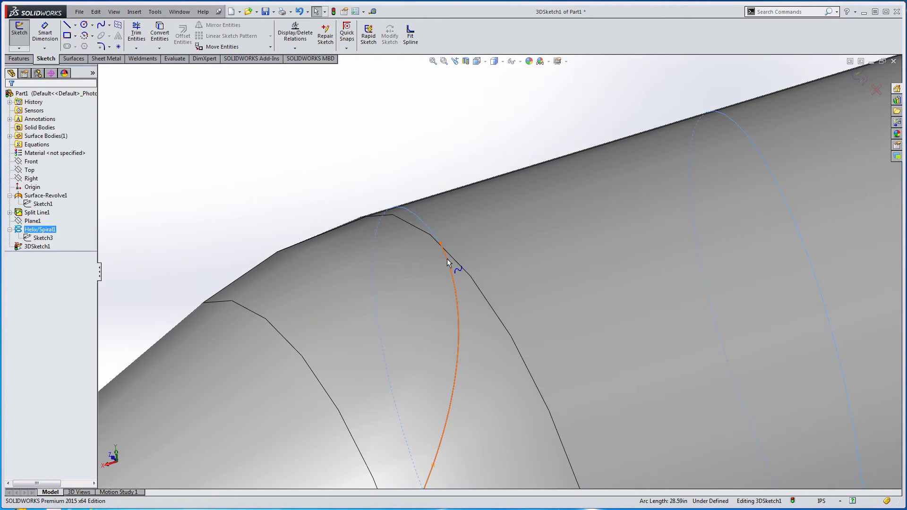
pyautogui.keyDown('ctrl'); pyautogui.click(426, 225); pyautogui.keyUp('ctrl')
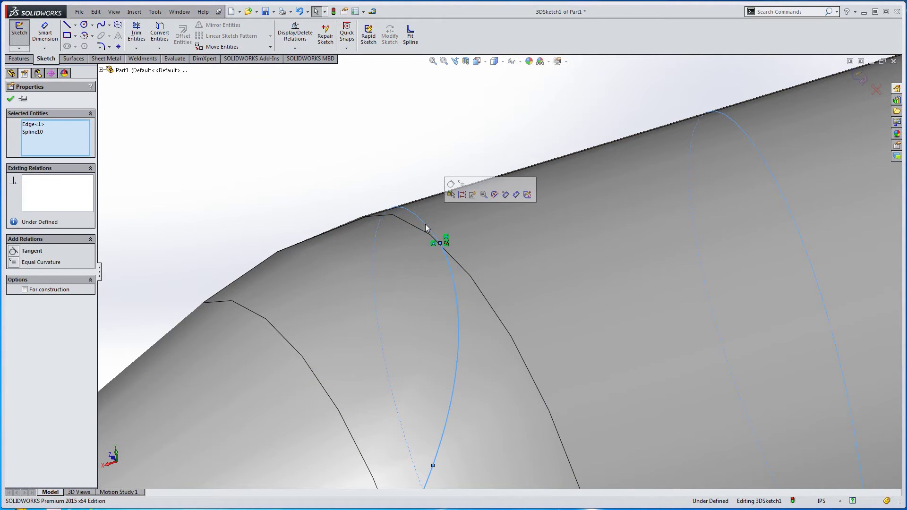
pyautogui.click(451, 186)
# Step: Delete the two interior points of the surface spline on the far cone
pyautogui.moveTo(448, 185); pyautogui.dragTo(458, 238, button='middle')
pyautogui.click(482, 228)
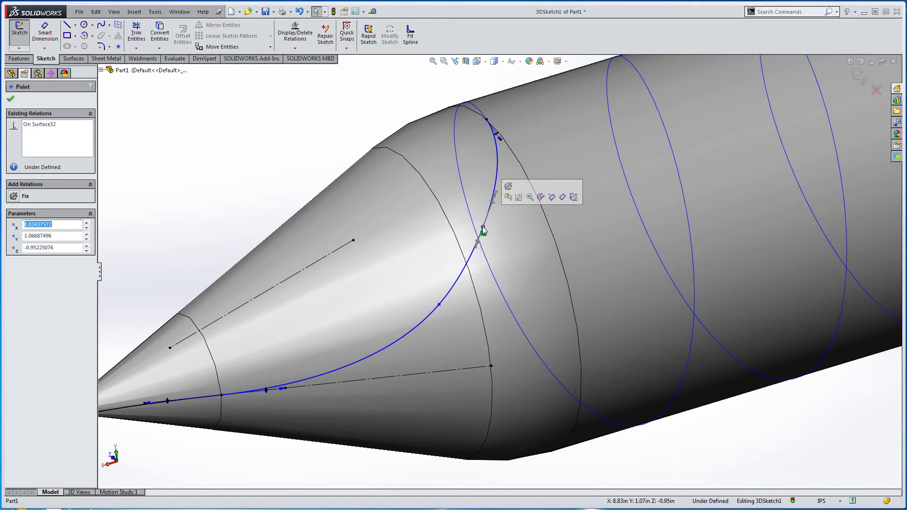
pyautogui.press('Escape')
pyautogui.click(440, 304)
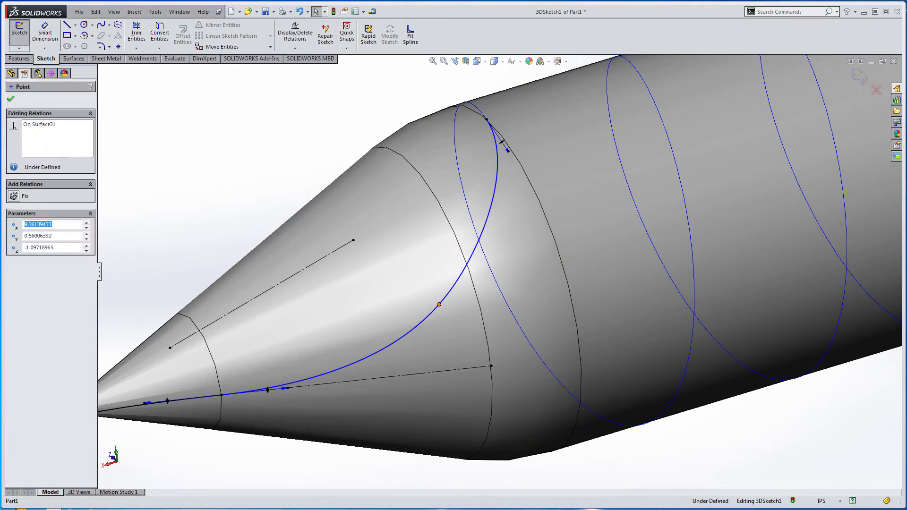
pyautogui.press('Escape')
# Step: Convert the helix curve into the 3D sketch so it links the two surface splines
pyautogui.moveTo(446, 314); pyautogui.dragTo(371, 220, button='middle')
pyautogui.moveTo(428, 262); pyautogui.dragTo(427, 250, button='middle')
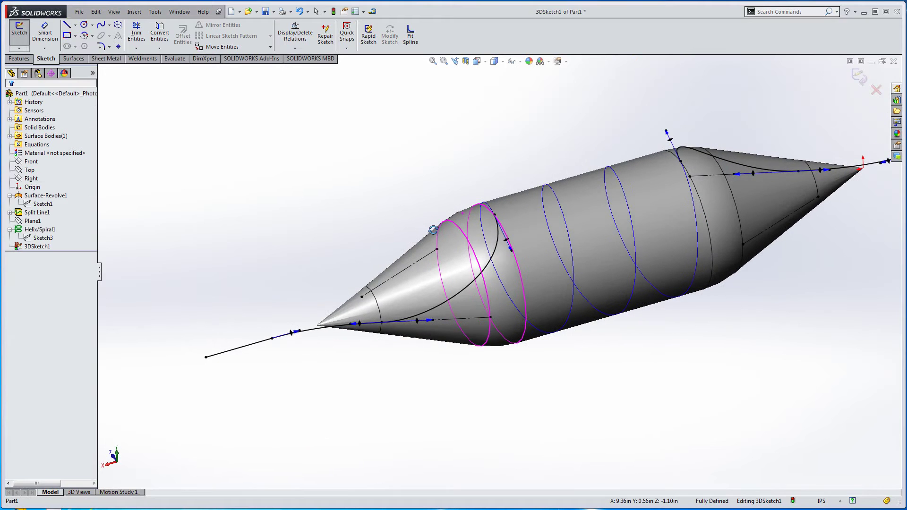
pyautogui.click(487, 206)
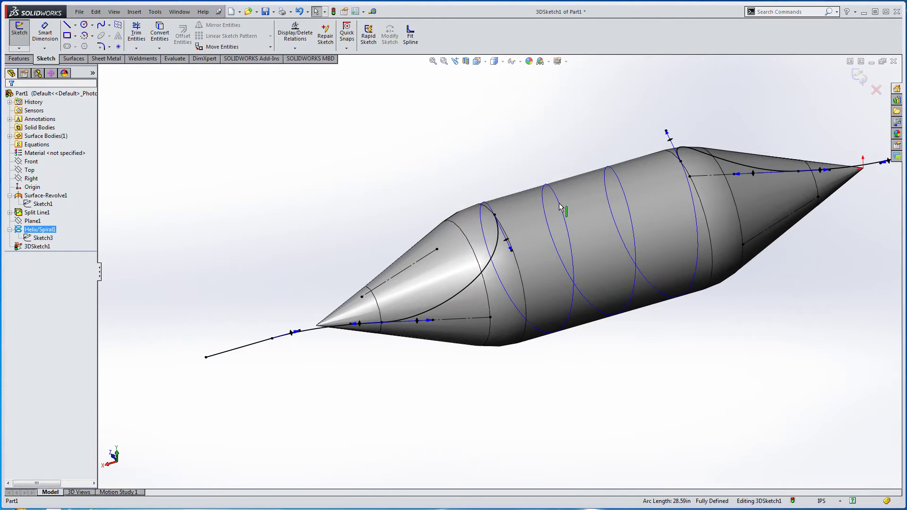
pyautogui.press('Escape')
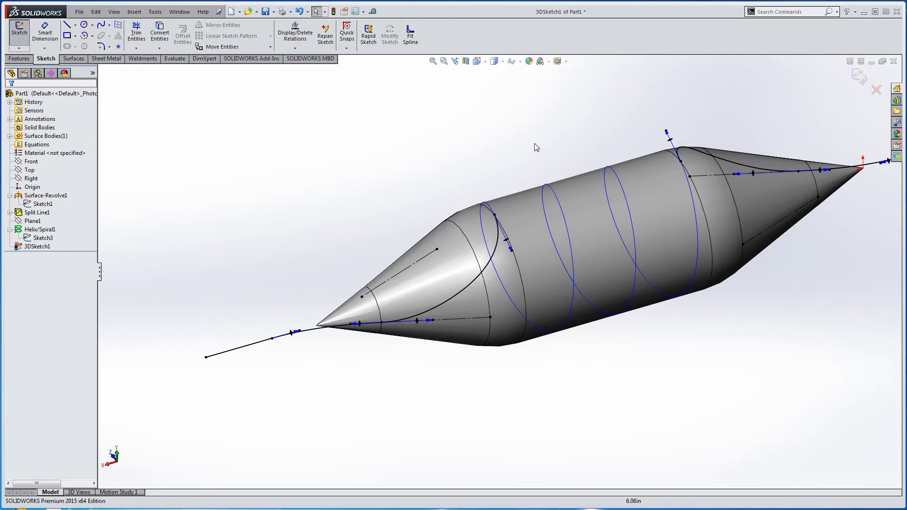
pyautogui.click(563, 213)
pyautogui.click(160, 33)
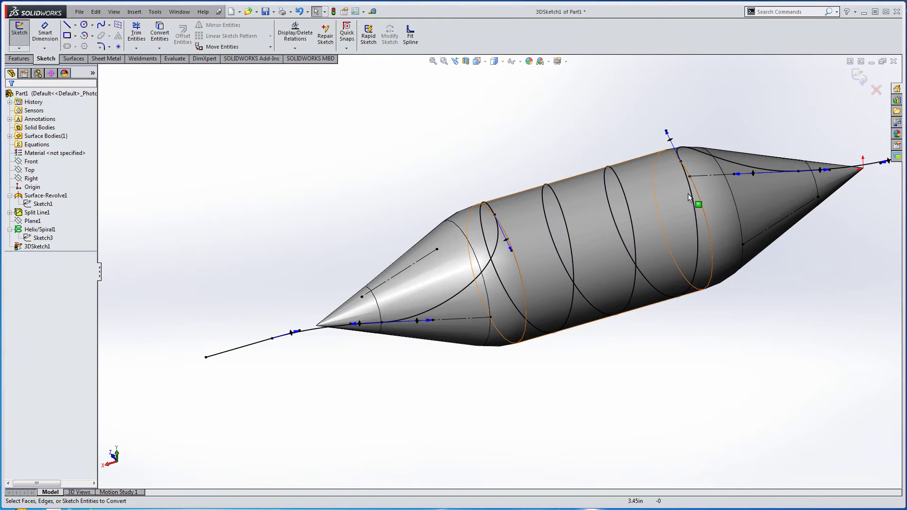
# Step: Hide the double-cone surface body and exit the 3D sketch
pyautogui.scroll(2, 492, 274)
pyautogui.keyDown('ctrl'); pyautogui.moveTo(437, 187); pyautogui.dragTo(351, 221, button='middle'); pyautogui.keyUp('ctrl')
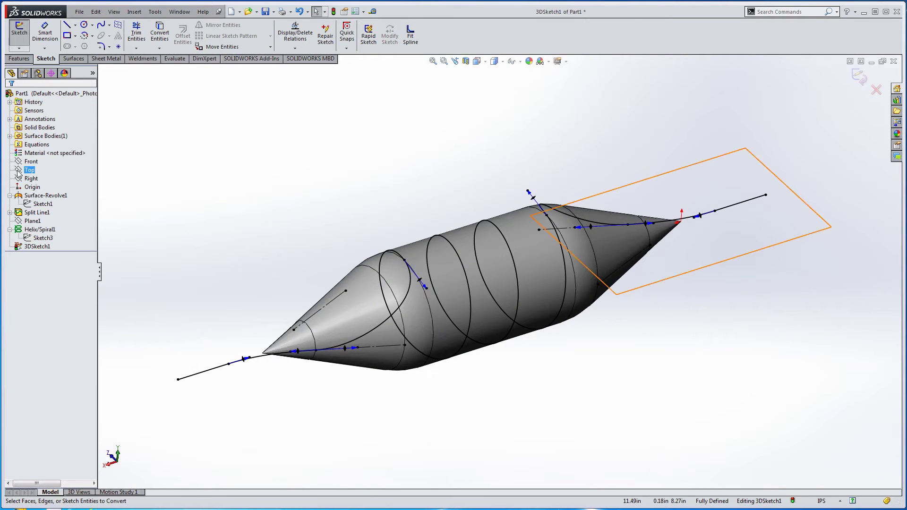
pyautogui.click(10, 136)
pyautogui.click(45, 144)
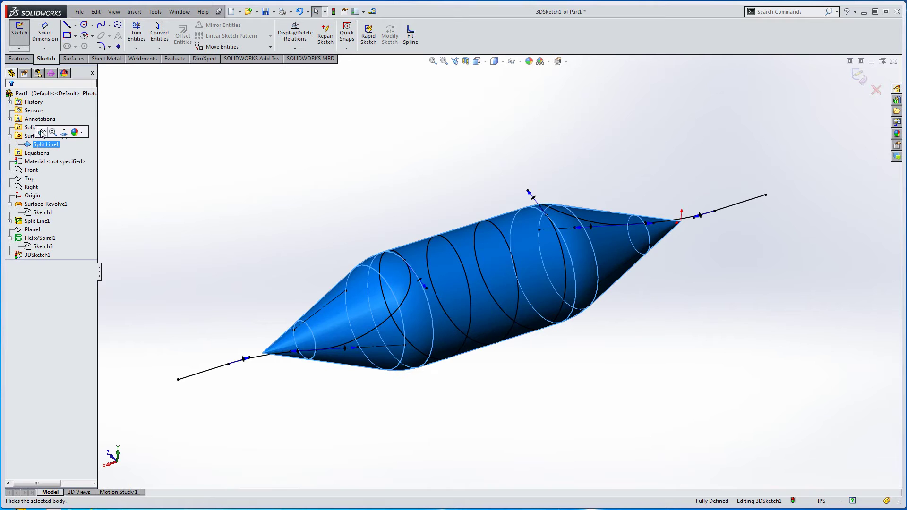
pyautogui.click(42, 132)
pyautogui.moveTo(465, 201)
pyautogui.mouseDown(button='middle')
pyautogui.moveTo(407, 151)
pyautogui.moveTo(449, 143)
pyautogui.moveTo(476, 160)
pyautogui.moveTo(463, 176)
pyautogui.mouseUp(button='middle')
pyautogui.scroll(3, 459, 206)
pyautogui.click(854, 80)
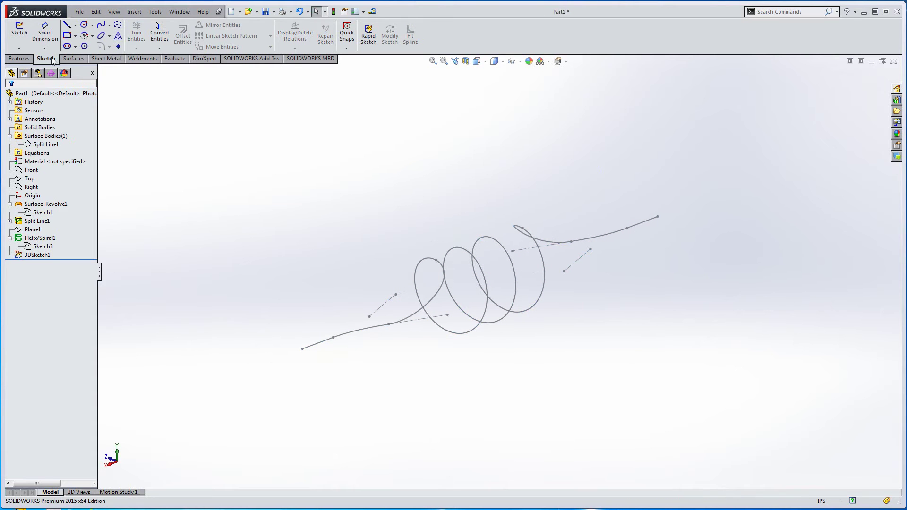
# Step: Create a reference plane perpendicular to the straight lead-out line on the side away from the origin, coincident with its free endpoint
pyautogui.click(382, 35)
pyautogui.click(384, 59)
pyautogui.scroll(-3, 311, 338)
pyautogui.scroll(-2, 312, 337)
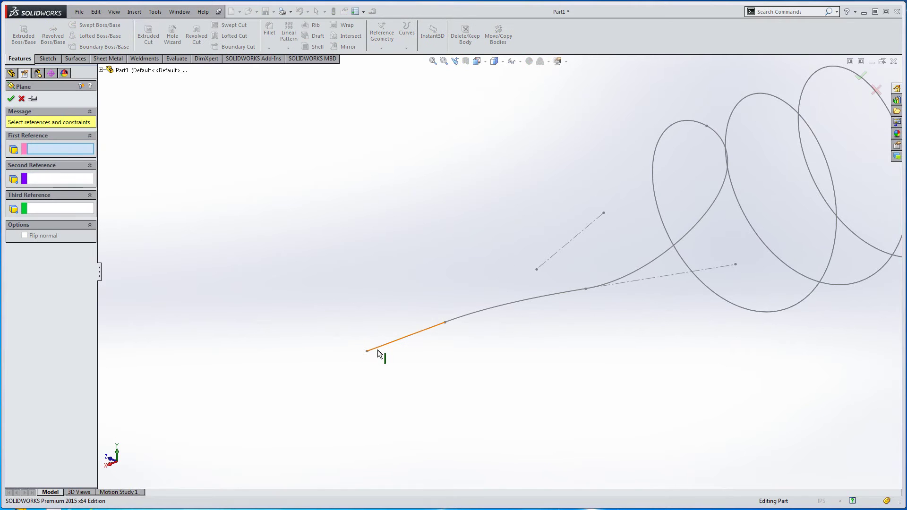
pyautogui.click(378, 353)
pyautogui.click(368, 352)
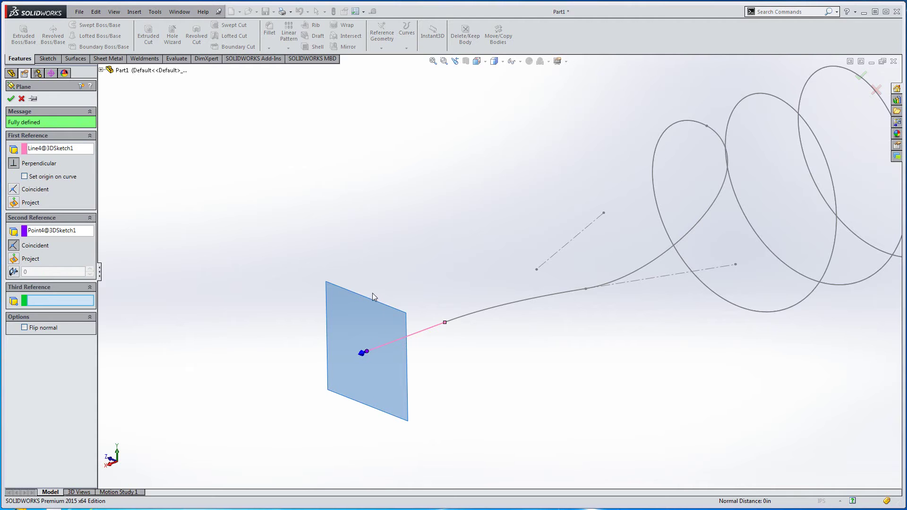
pyautogui.click(10, 98)
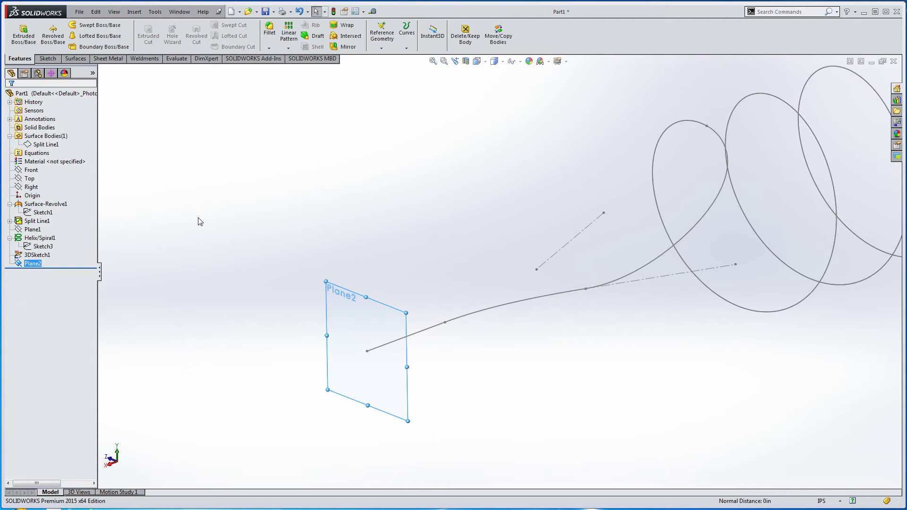
# Step: Sketch a circle of about 0.26 in radius on the new plane, centred on the path's free endpoint
pyautogui.click(349, 295)
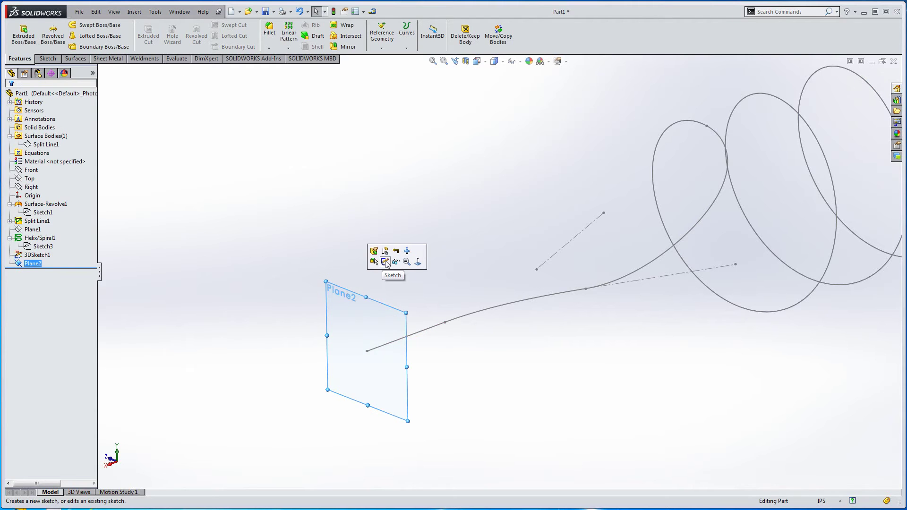
pyautogui.click(385, 262)
pyautogui.click(83, 24)
pyautogui.moveTo(392, 271)
pyautogui.mouseDown(button='middle')
pyautogui.moveTo(403, 269)
pyautogui.moveTo(341, 335)
pyautogui.mouseUp(button='middle')
pyautogui.moveTo(241, 359); pyautogui.dragTo(249, 392)
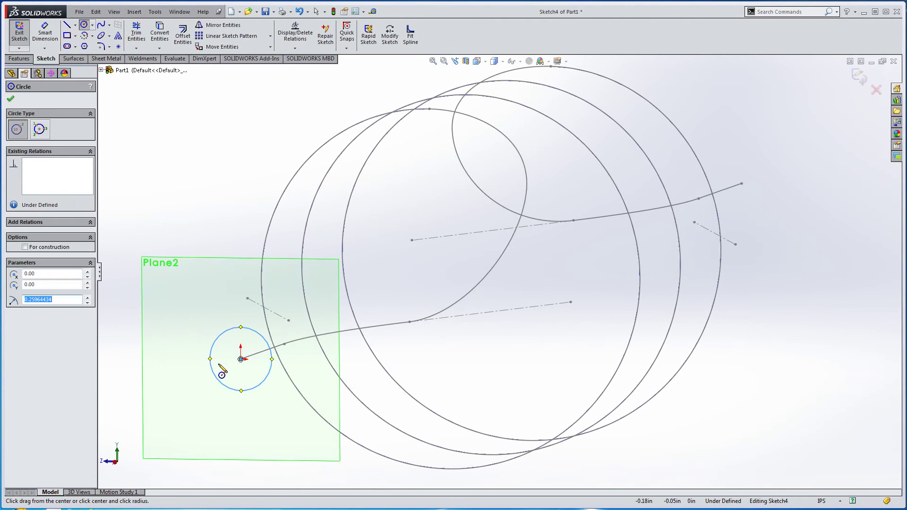
# Step: Dimension the profile circle's diameter and set it to 0.5 in
pyautogui.moveTo(177, 330); pyautogui.dragTo(179, 300, button='right')
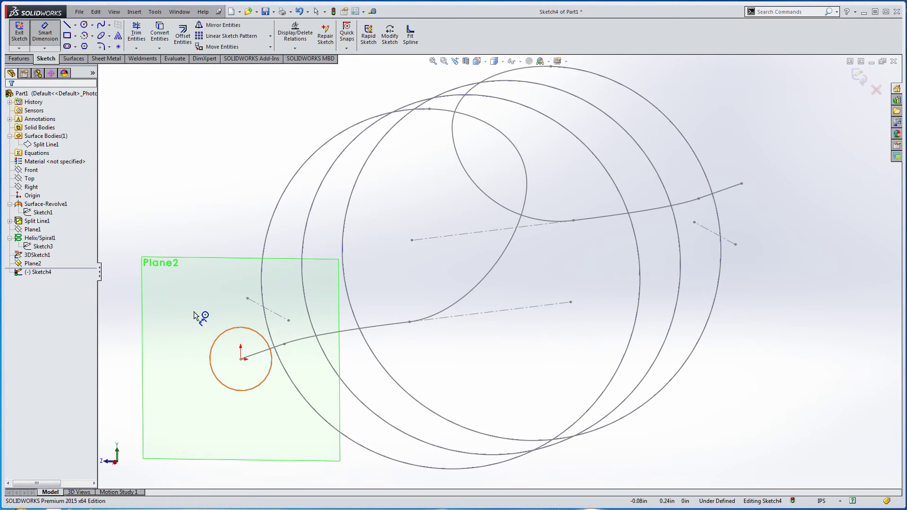
pyautogui.click(219, 338)
pyautogui.click(171, 309)
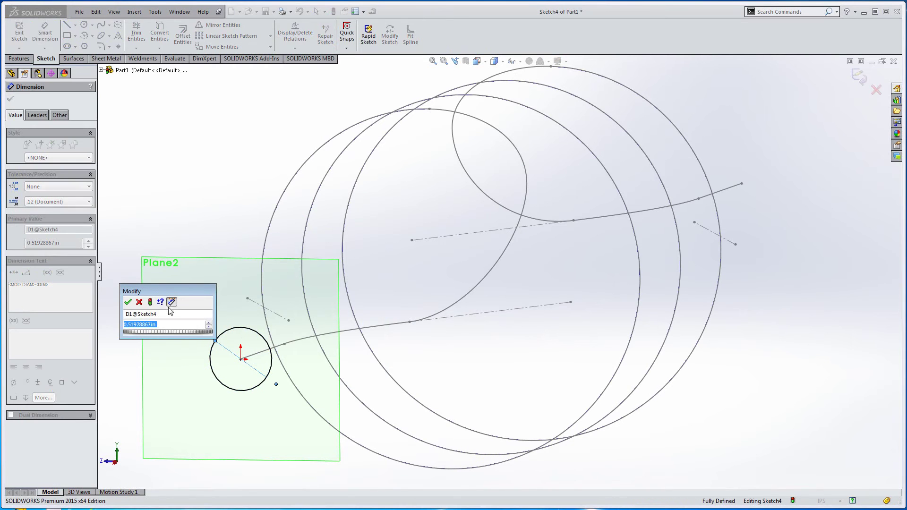
pyautogui.press('BackSpace')
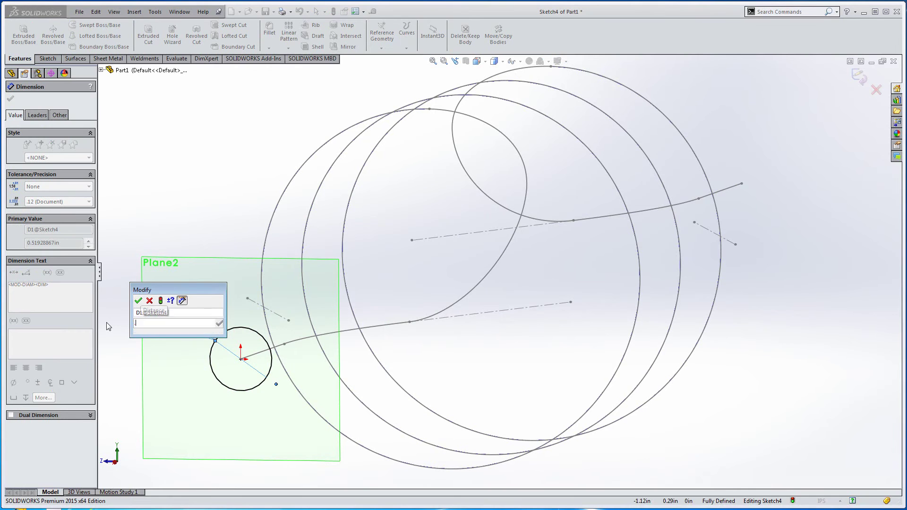
pyautogui.write('0.5')
pyautogui.press('Return')
pyautogui.rightClick(163, 303)
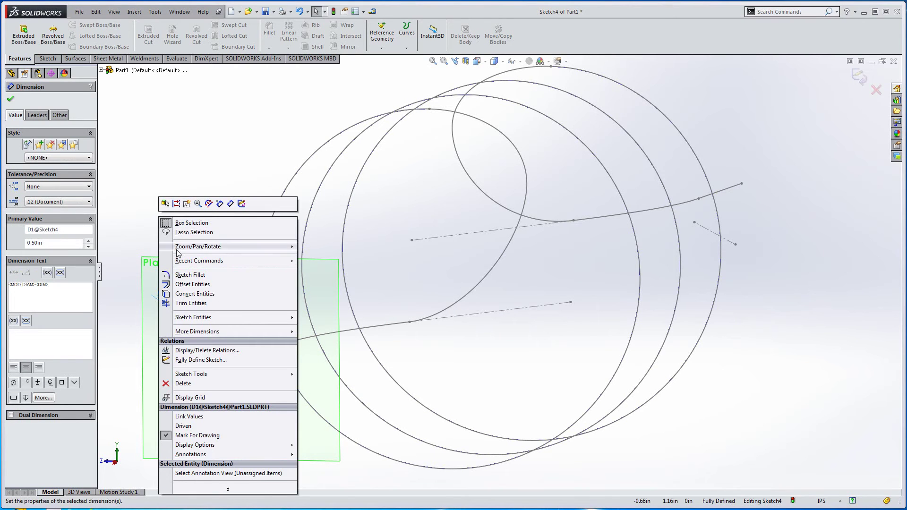
# Step: Exit the circular profile sketch and hide its reference plane
pyautogui.click(858, 77)
pyautogui.click(858, 77)
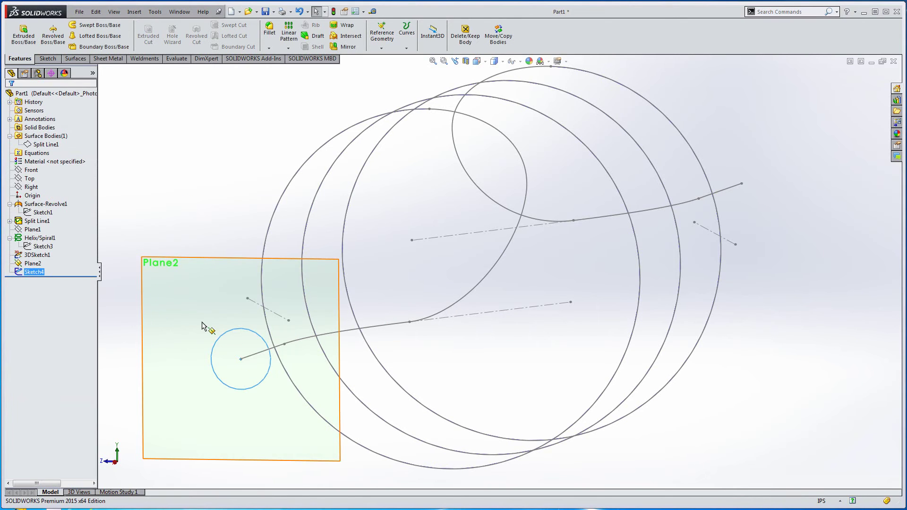
pyautogui.click(221, 259)
pyautogui.click(267, 230)
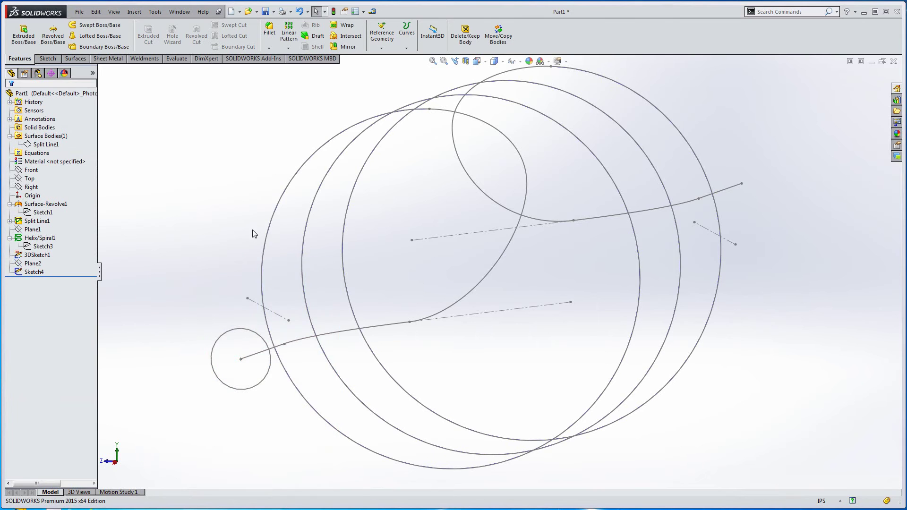
# Step: Create a Swept Boss/Base using the circle sketch as profile and the 3D sketch as path
pyautogui.scroll(3, 355, 257)
pyautogui.moveTo(355, 257); pyautogui.dragTo(318, 273, button='middle')
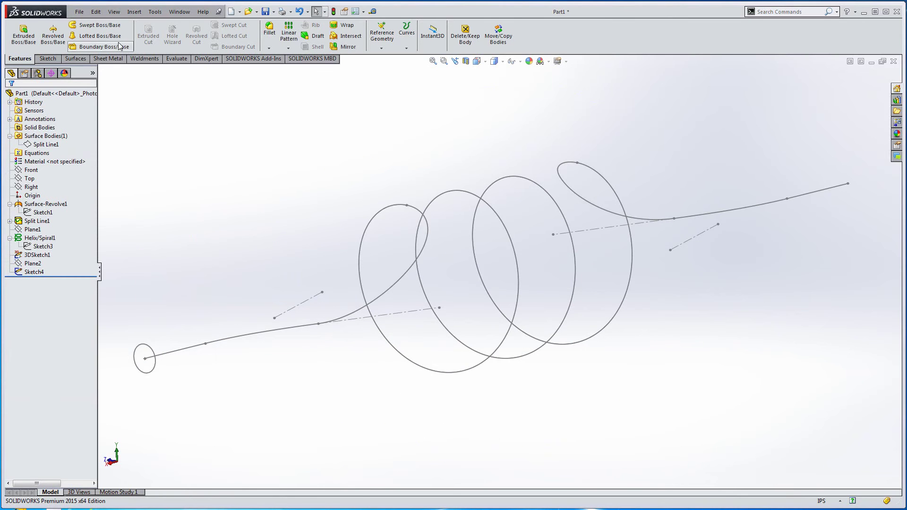
pyautogui.click(95, 26)
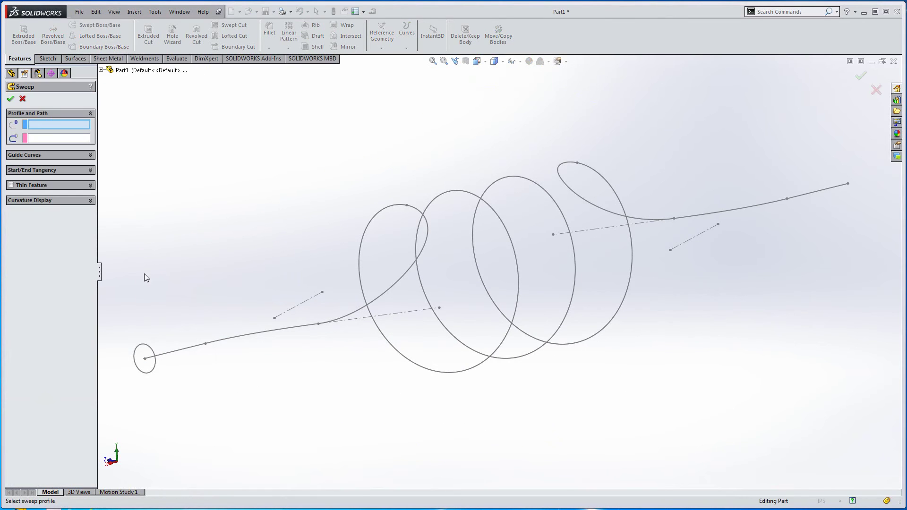
pyautogui.click(146, 349)
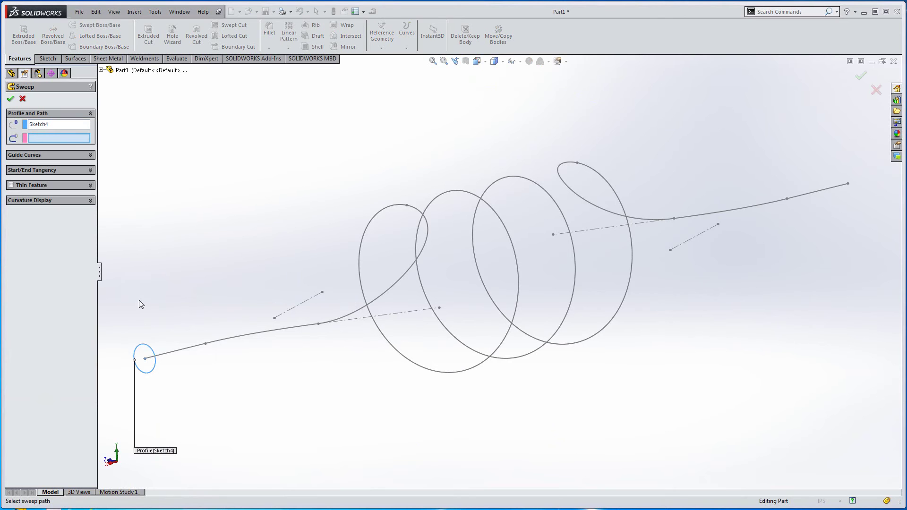
pyautogui.click(168, 350)
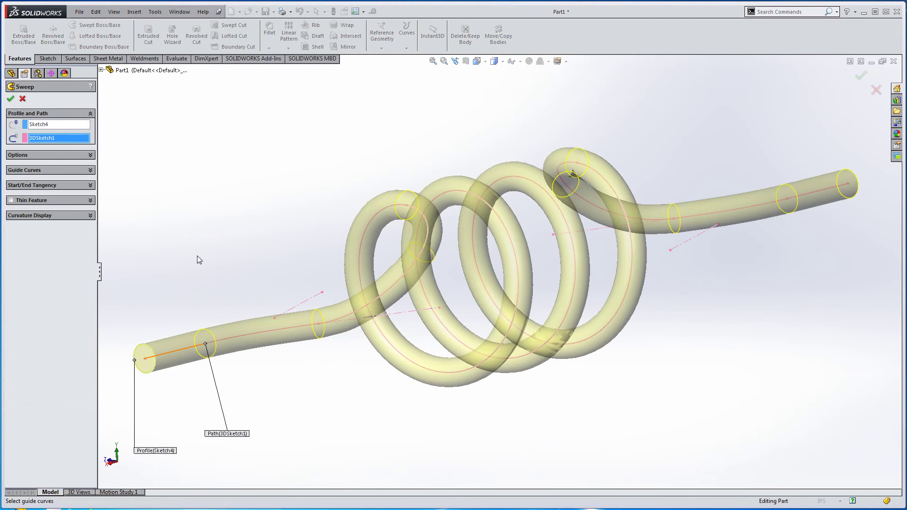
pyautogui.moveTo(304, 208); pyautogui.dragTo(334, 192, button='middle')
# Step: Hide the helix curve inside the swept tube and view the finished coil from another side
pyautogui.click(40, 238)
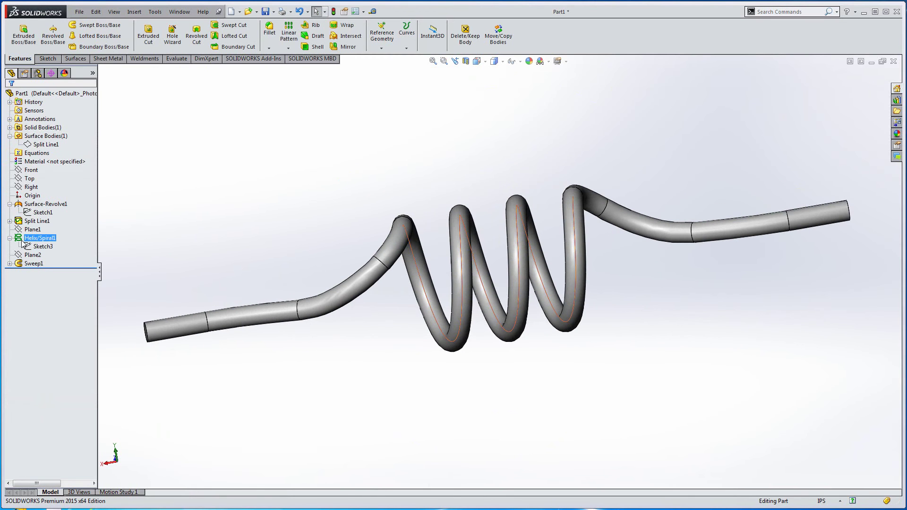
pyautogui.click(28, 225)
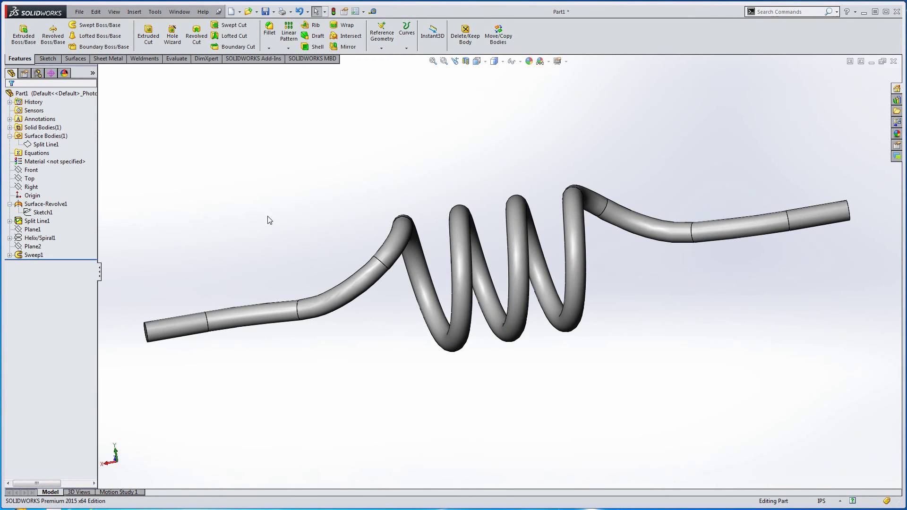
pyautogui.moveTo(500, 145); pyautogui.dragTo(503, 292, button='middle')
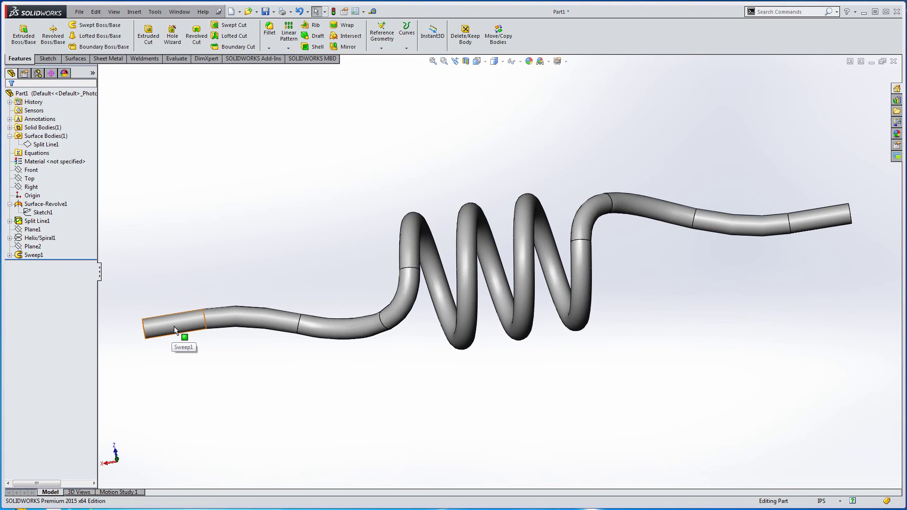